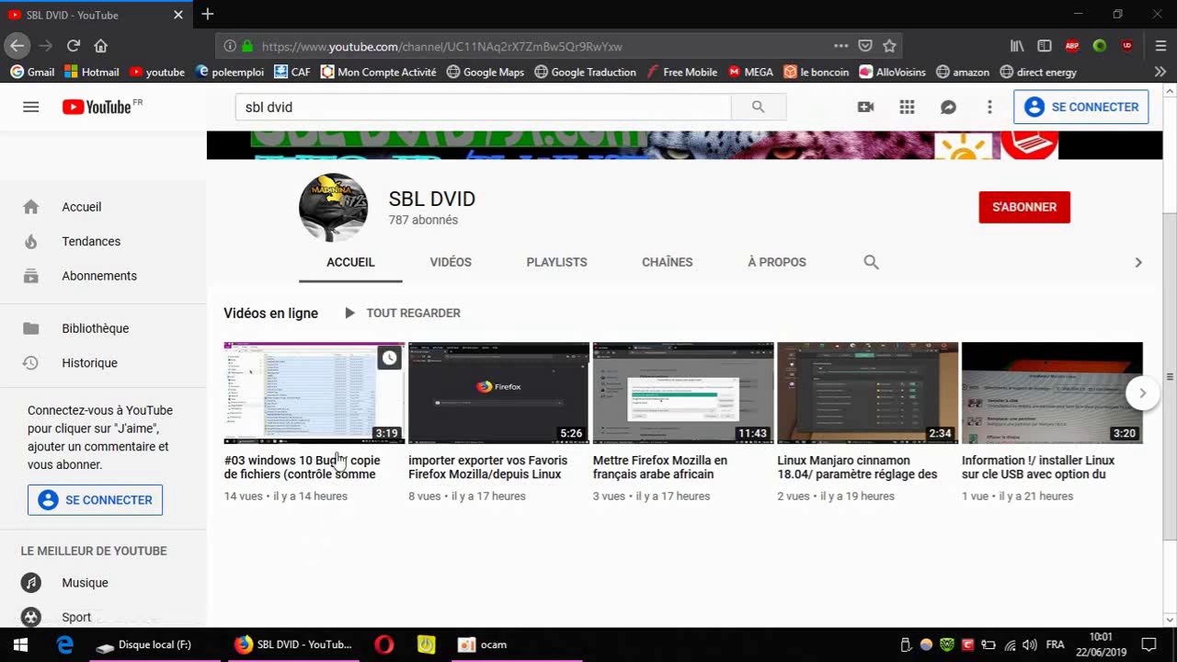
- Leave the browser and open Lecteur USB (D:) from Ce PC in File Explorer
left_click(1154, 28)
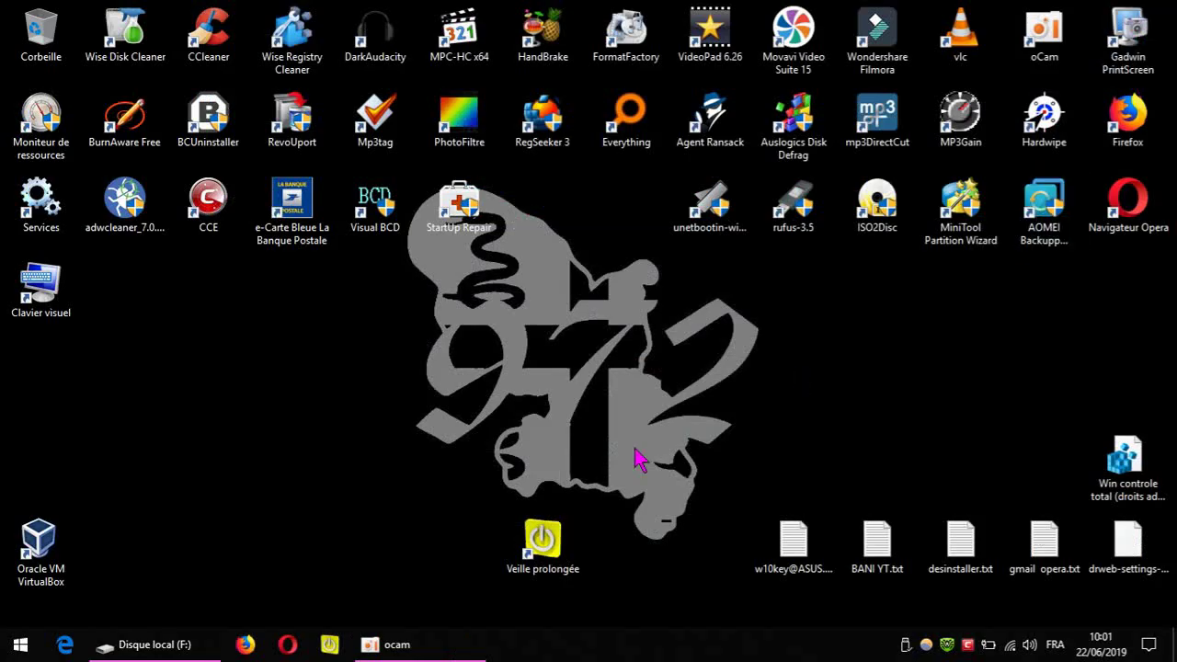
left_click(184, 646)
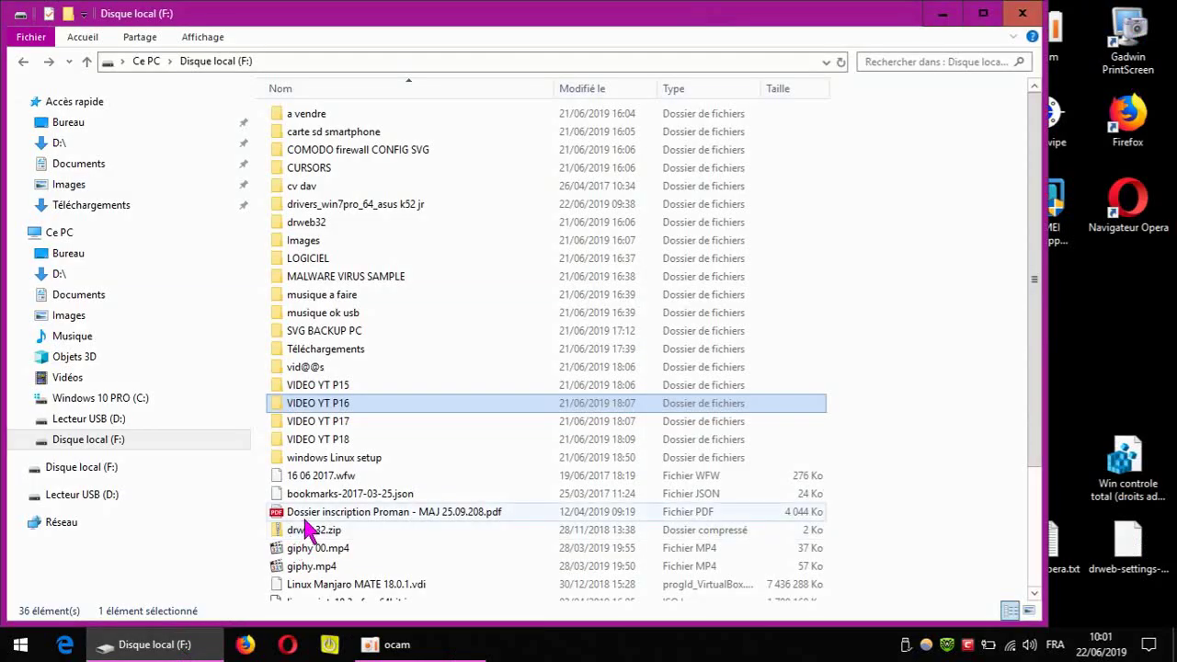
left_click(25, 62)
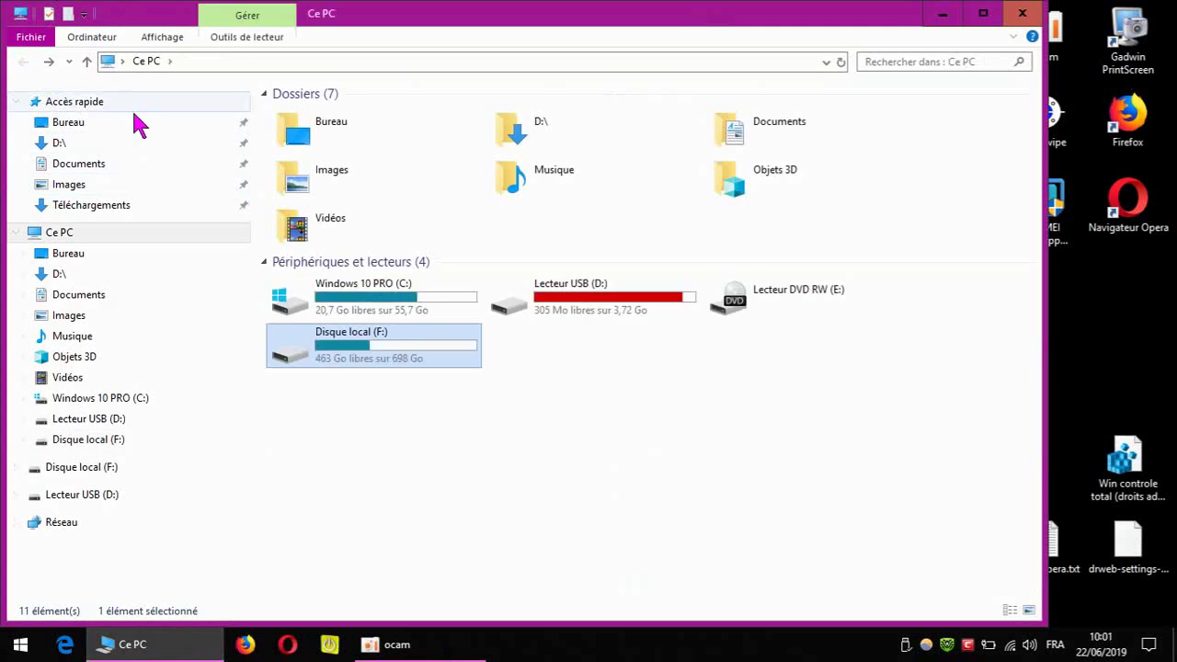
left_click(558, 410)
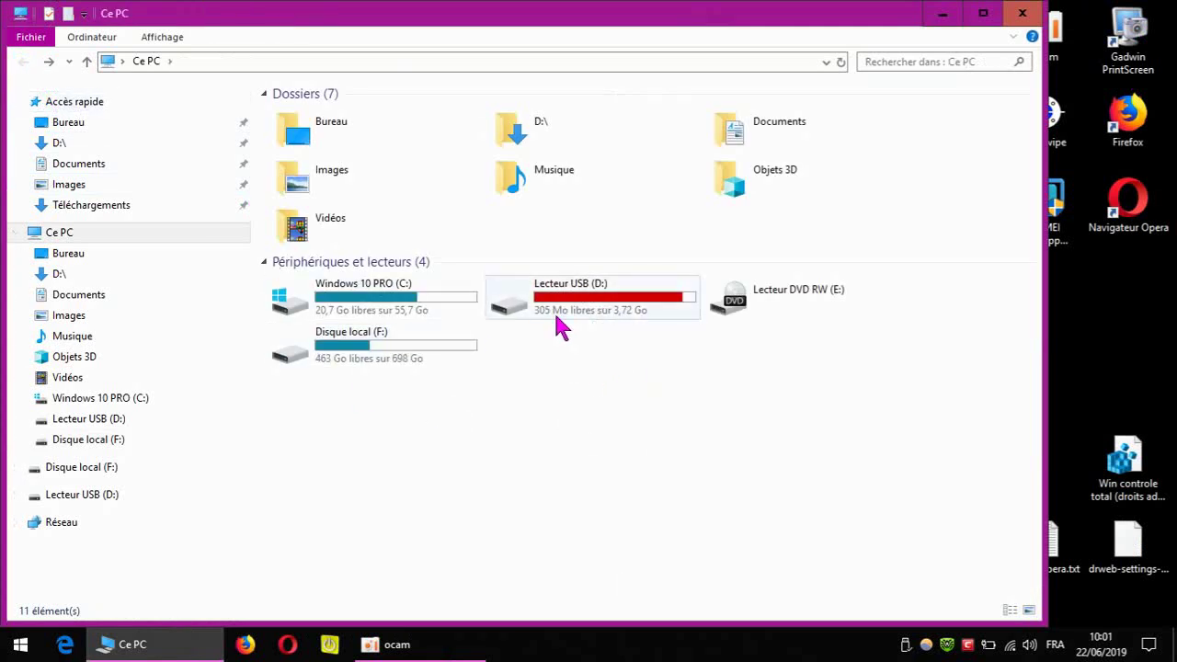
double_click(616, 308)
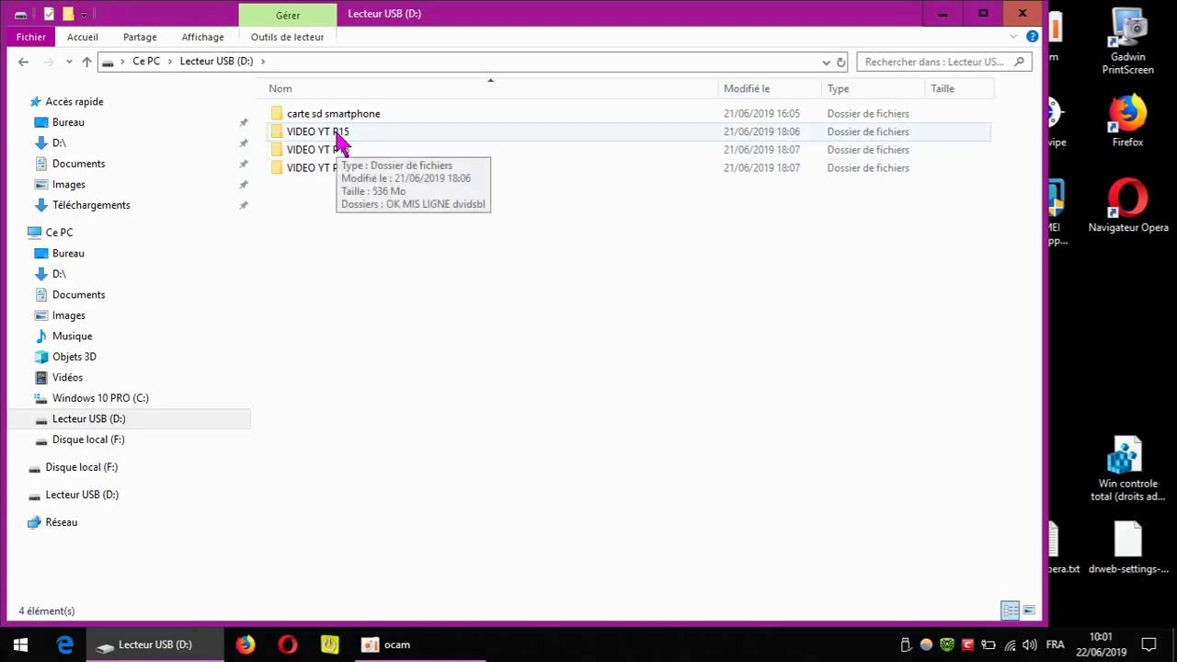
- Check the VIDEO YT P15 and VIDEO YT P16 folders in Vidéos, and return to the matching folders on Lecteur USB (D:)
left_click(79, 375)
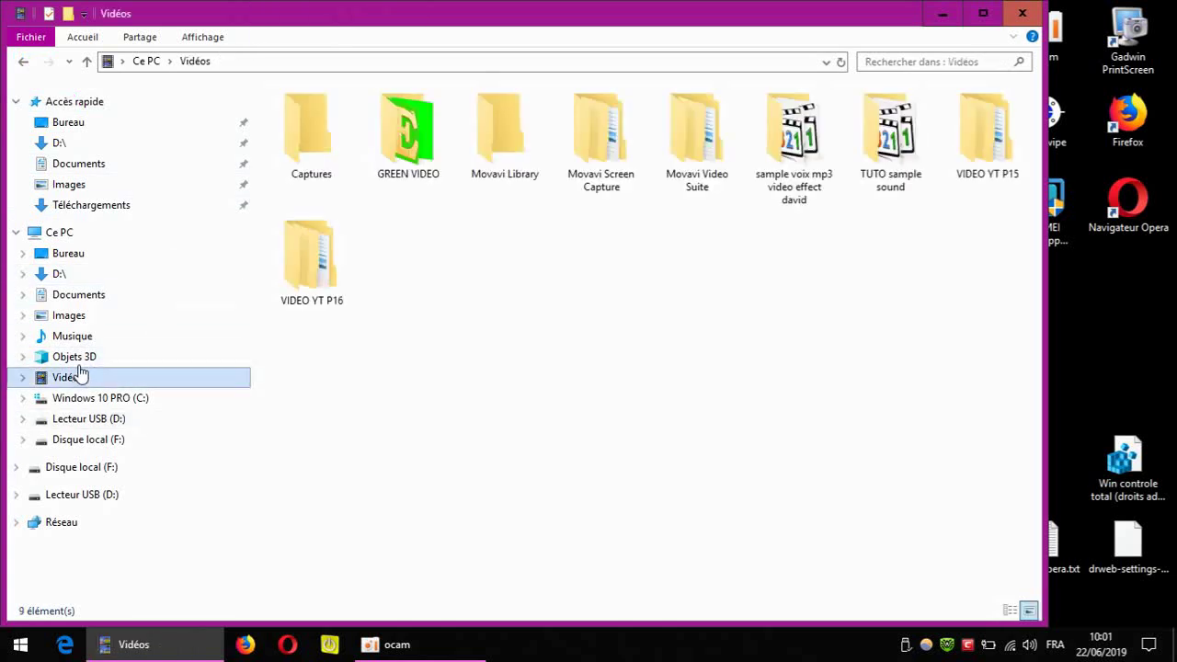
left_click(986, 161)
left_click(333, 276)
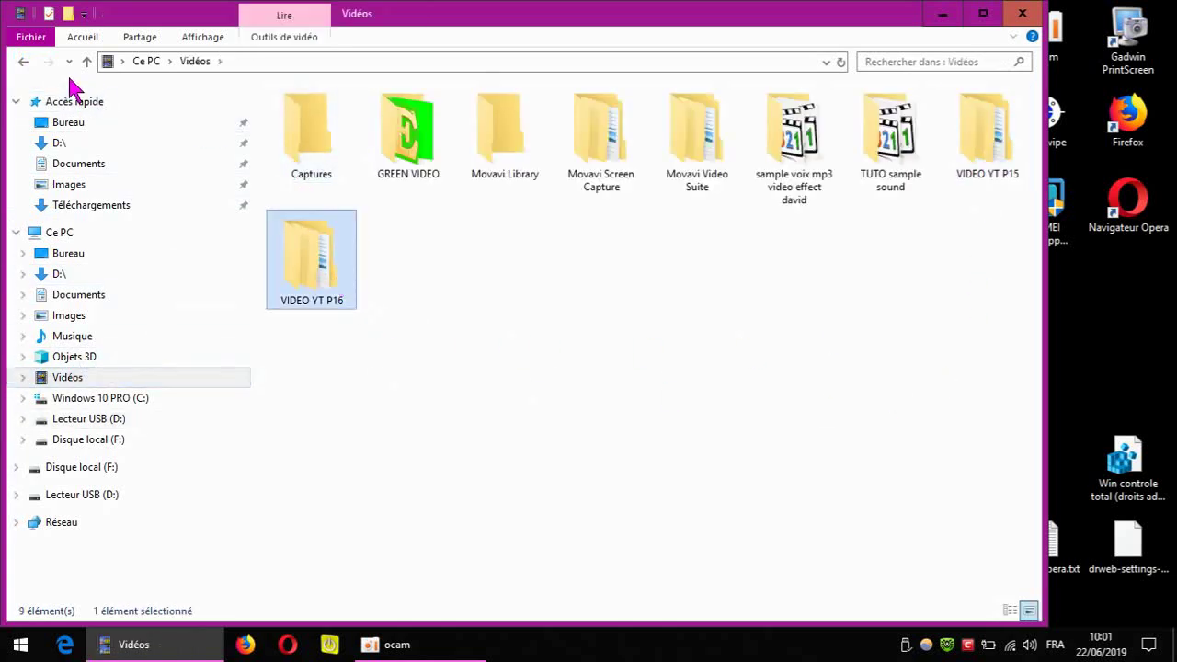
left_click(23, 60)
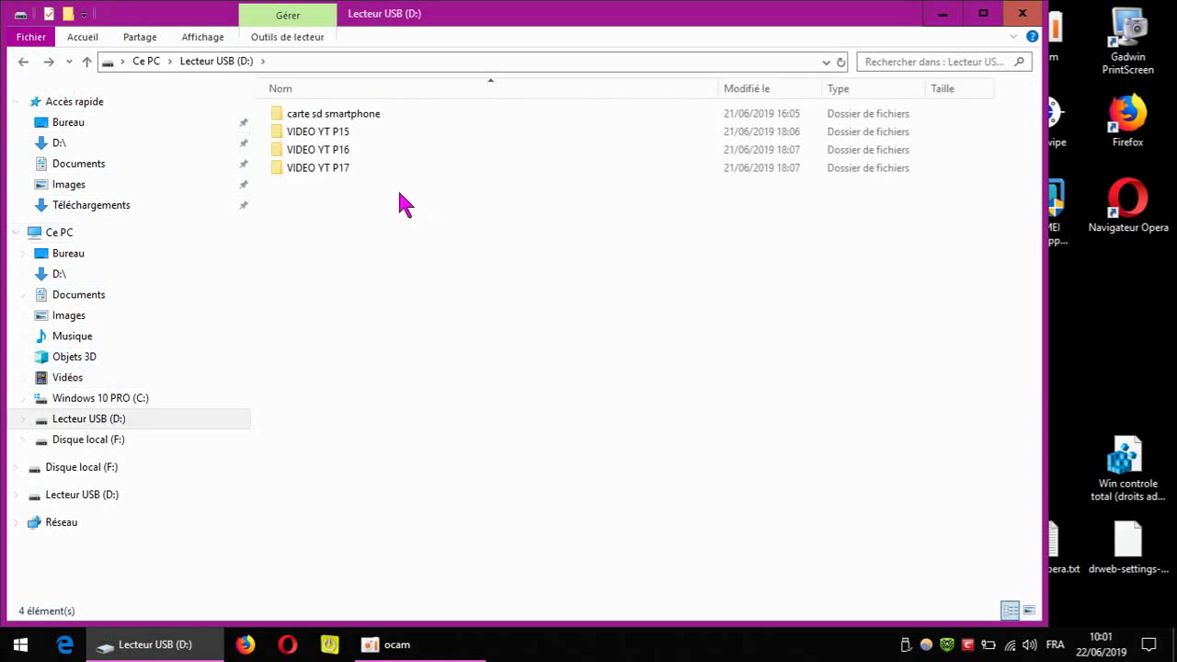
left_click(349, 145)
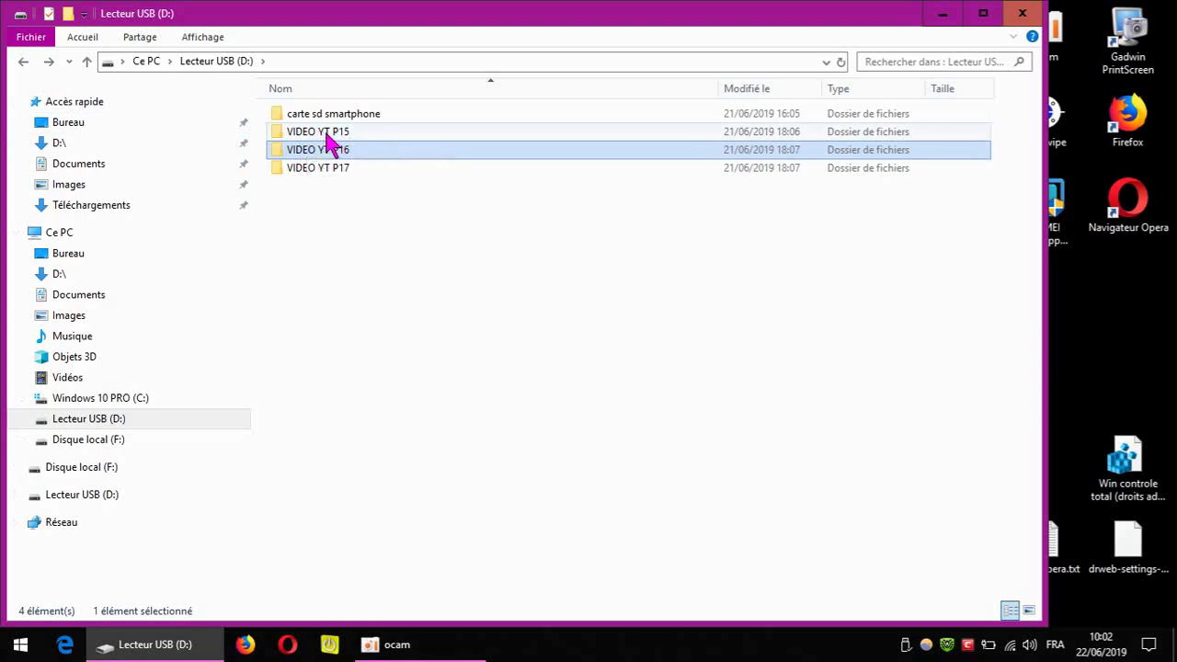
- Open the OK MIS LIGNE dvidsbl folder inside VIDEO YT P15 on Disque local (F:)
left_click(23, 60)
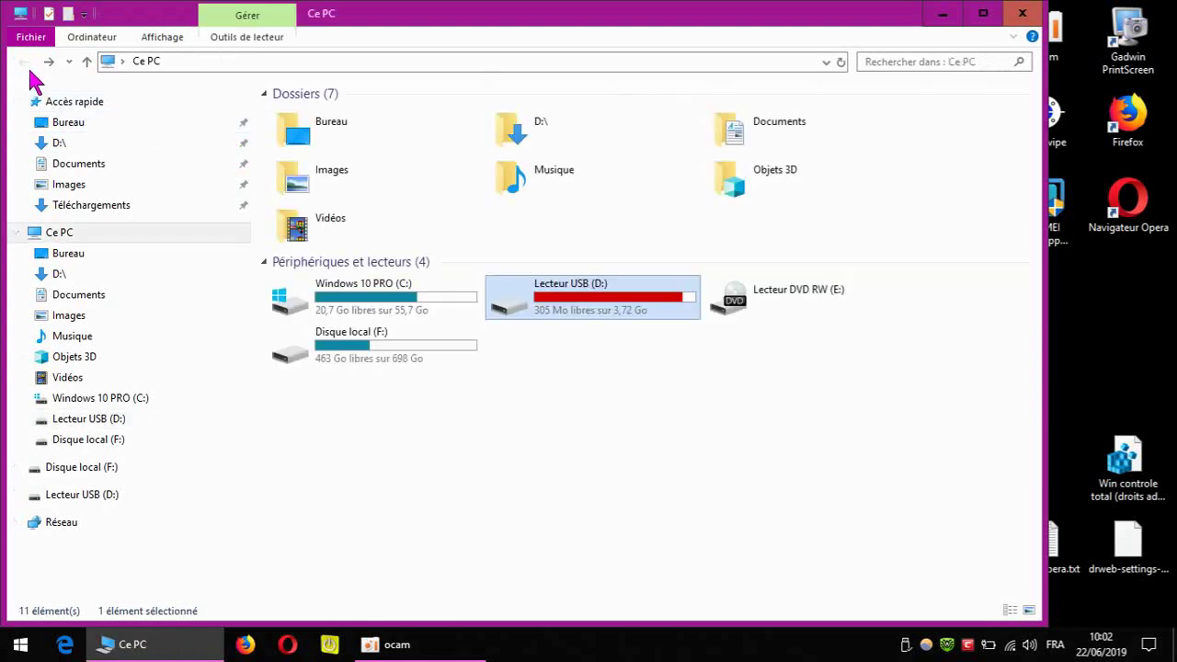
double_click(365, 361)
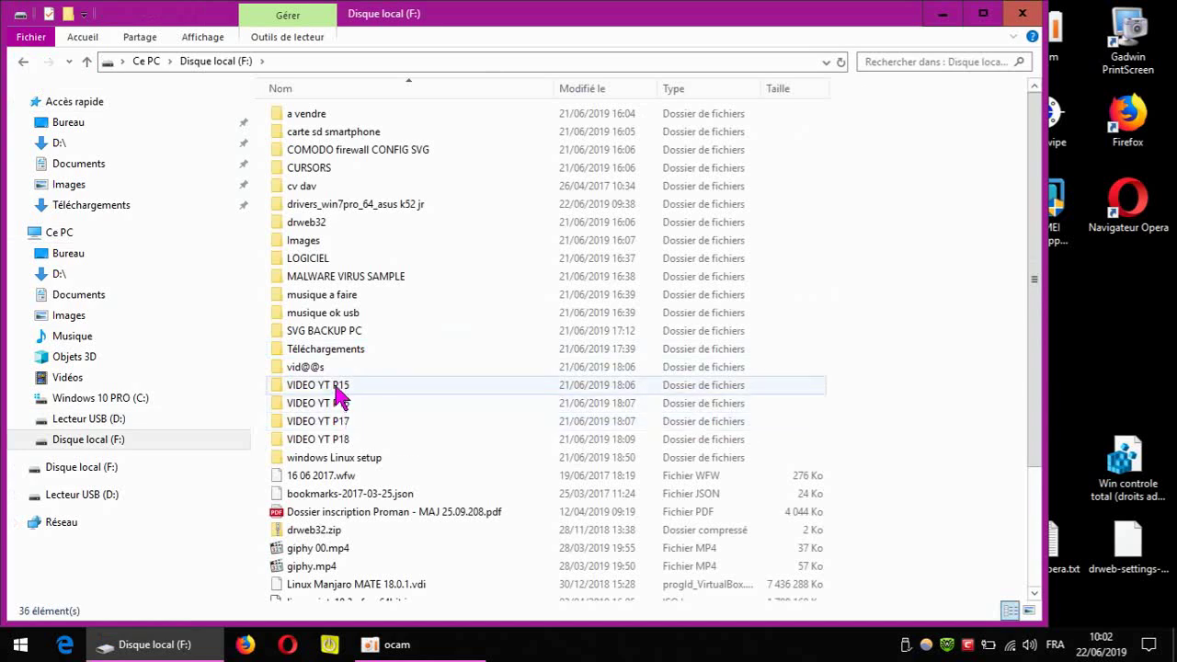
double_click(339, 385)
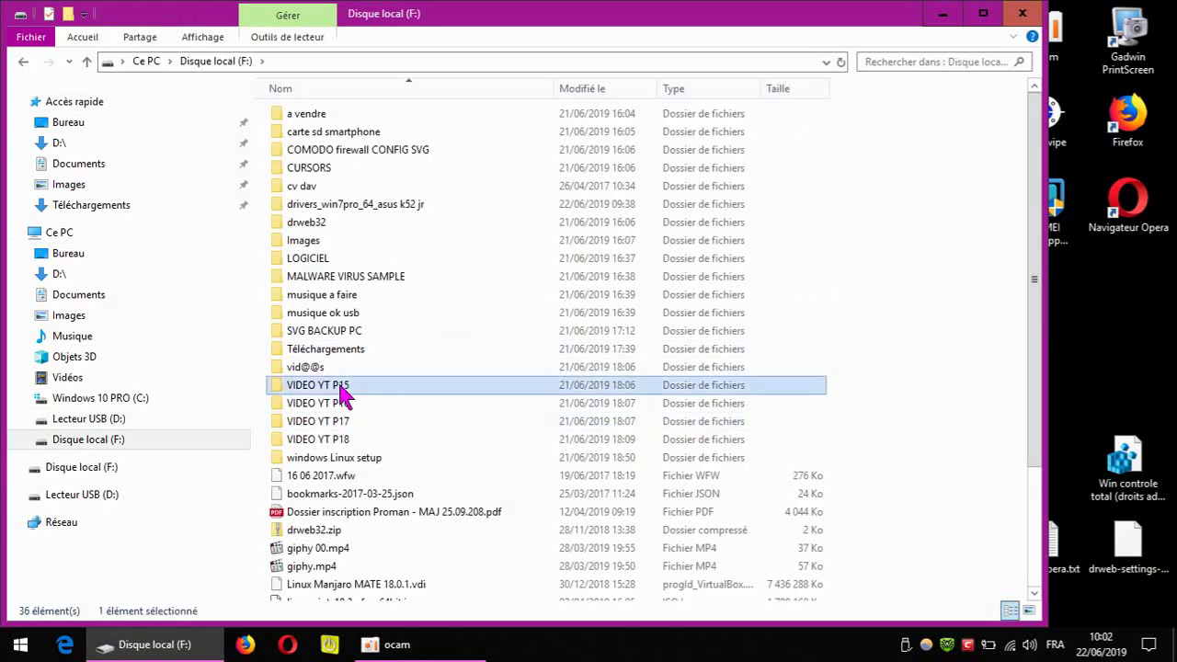
double_click(360, 114)
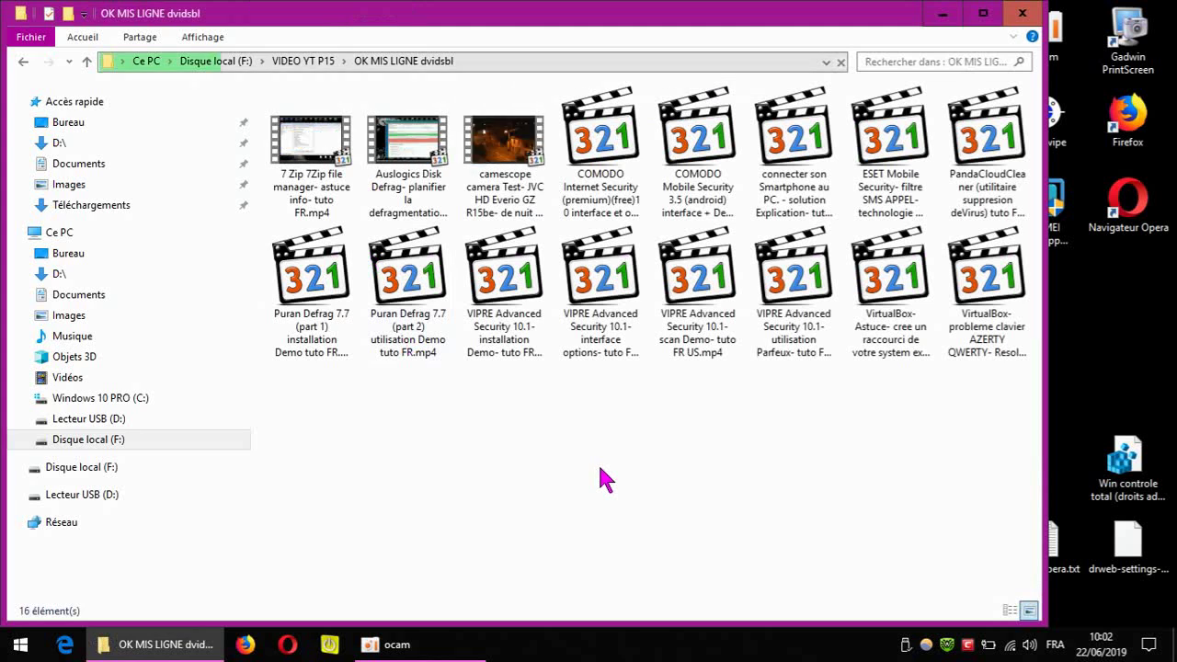
- Delete the first eight videos in the folder, from the 7 Zip file manager video through the PandaCloudCleaner video
left_click(311, 168)
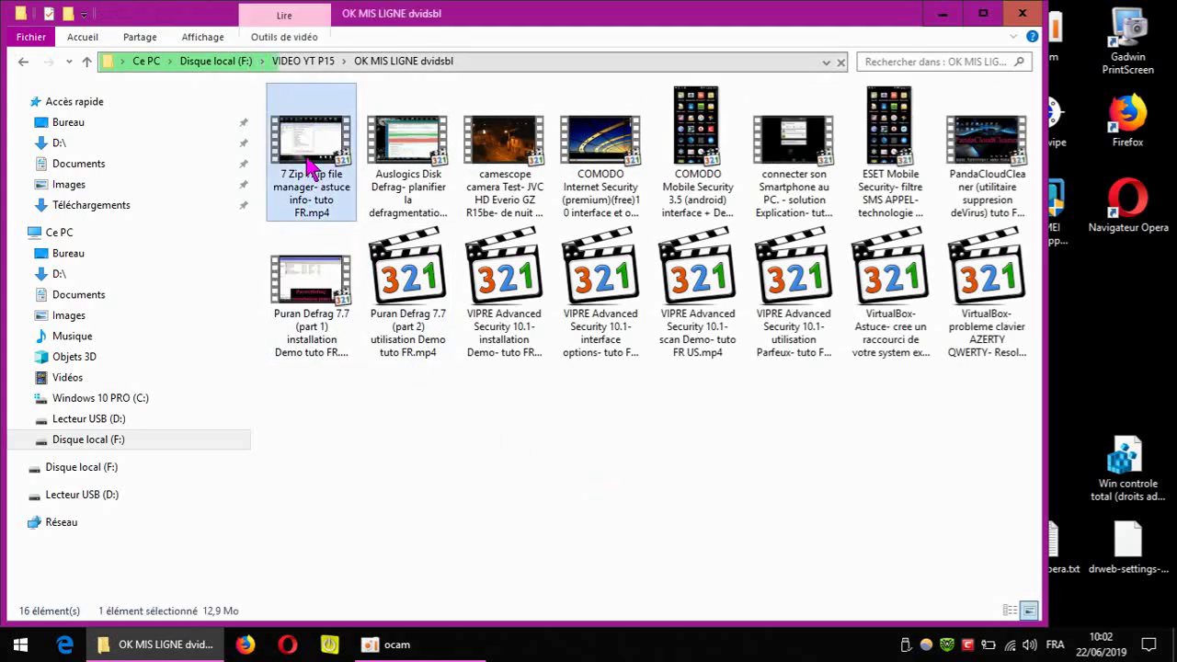
left_click(405, 175, "ctrl")
left_click(497, 174, "ctrl")
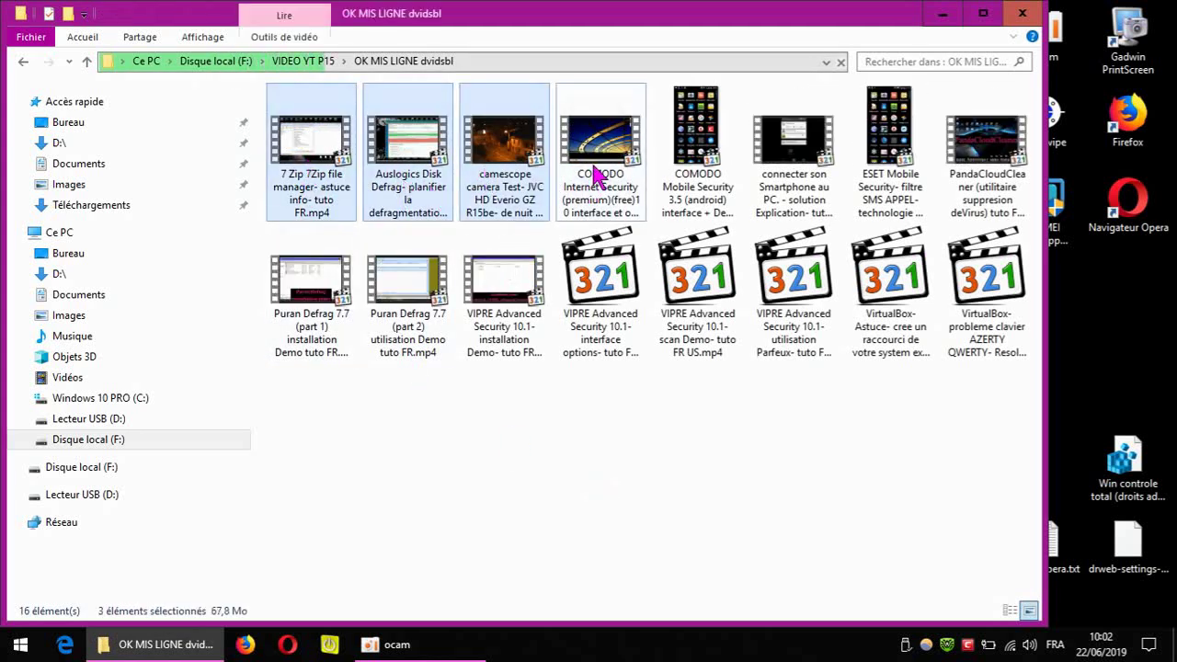
left_click(596, 175, "ctrl")
left_click(690, 115, "ctrl")
left_click(792, 168, "ctrl")
left_click(890, 168, "ctrl")
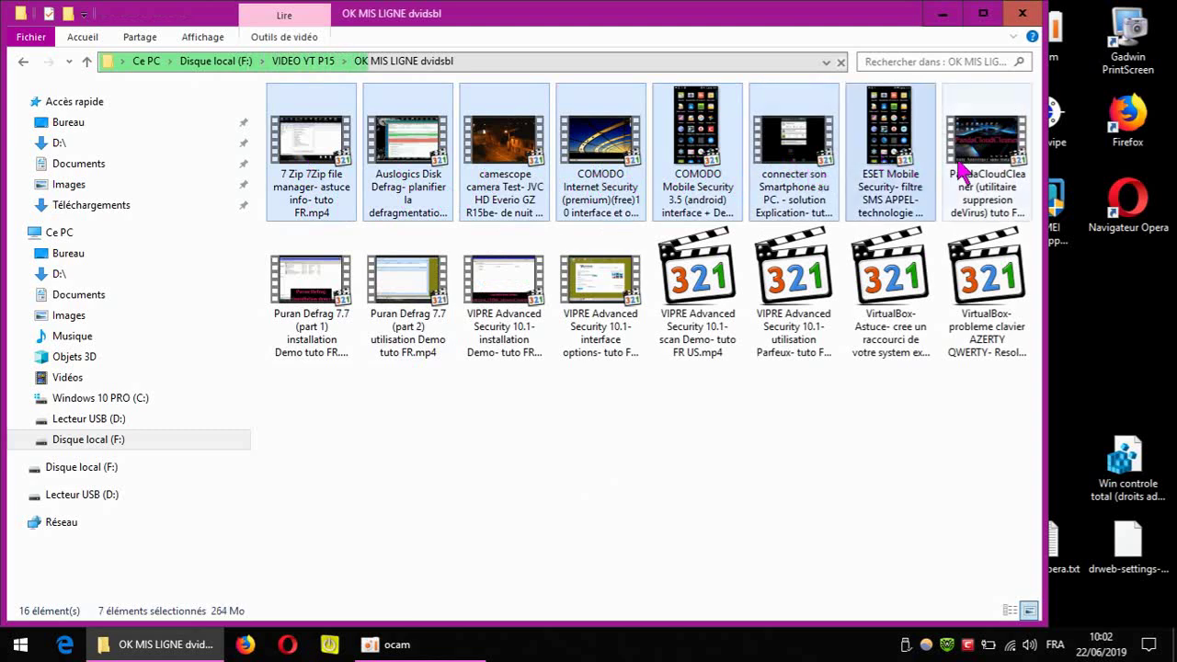
left_click(960, 171, "ctrl")
right_click(964, 161)
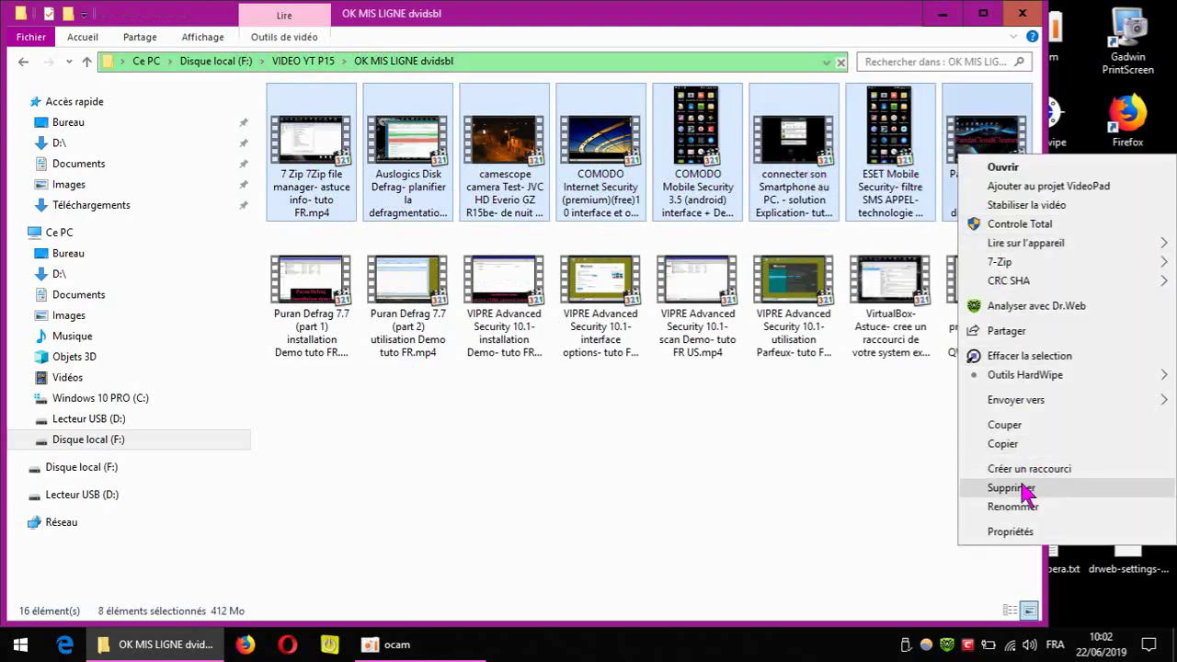
left_click(1016, 488)
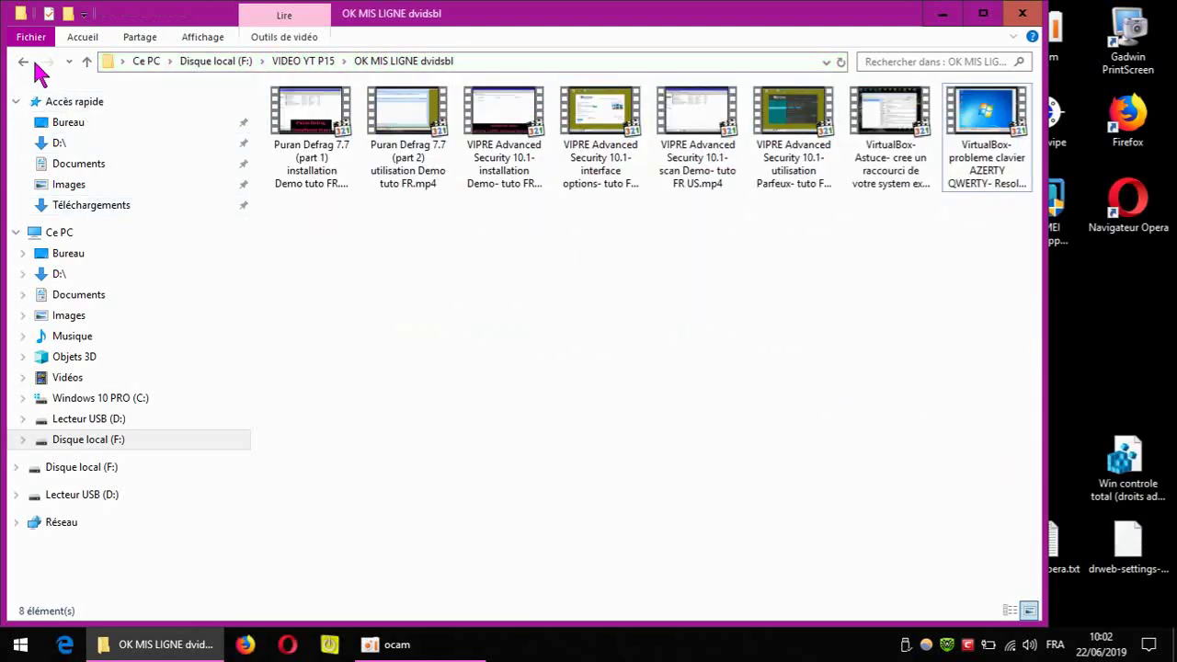
- Open the OK MIS LIGNE dvidsbl folder inside VIDEO YT P16 on Disque local (F:)
left_click(26, 63)
left_click(24, 61)
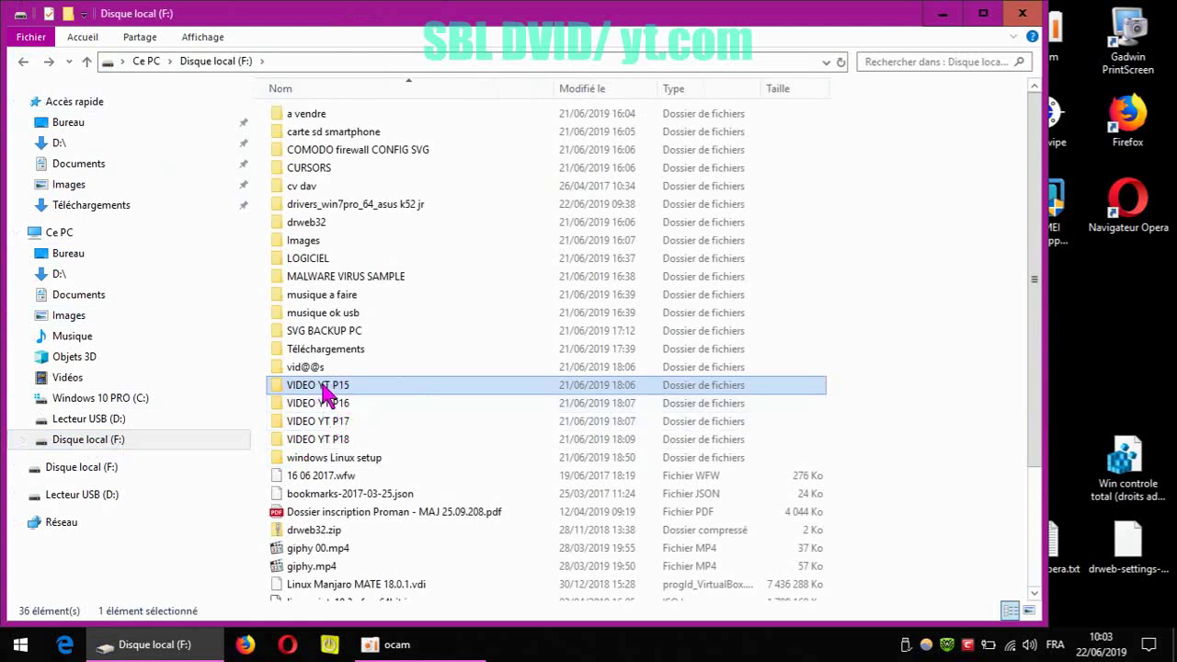
left_click(338, 407)
double_click(338, 406)
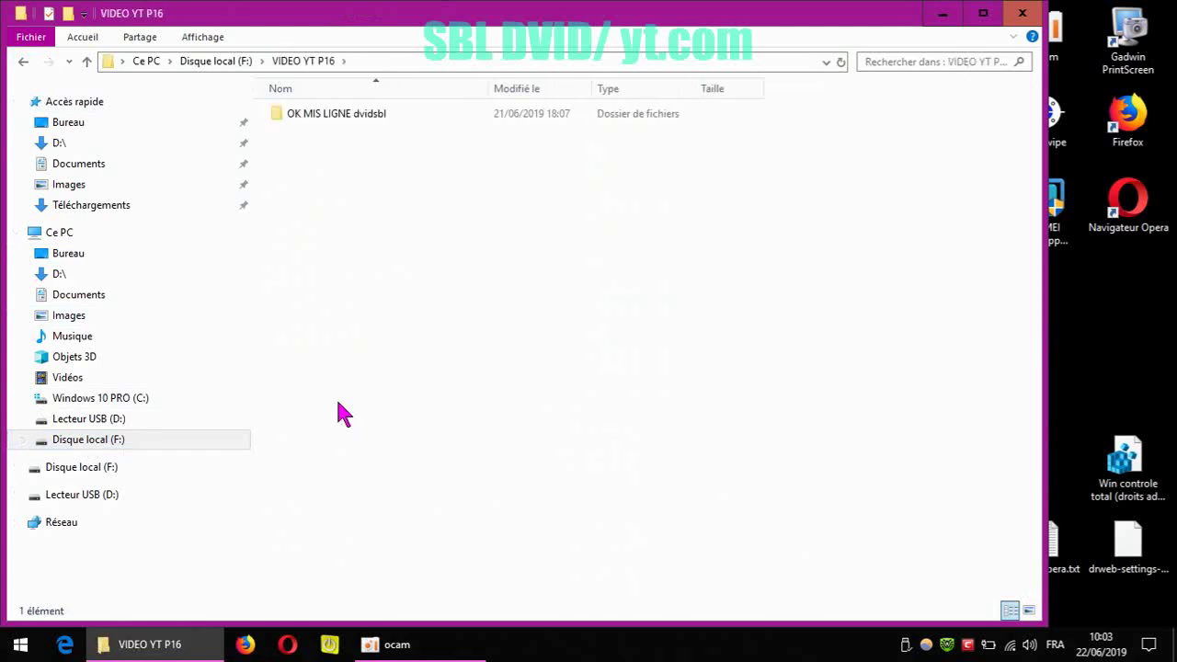
double_click(346, 110)
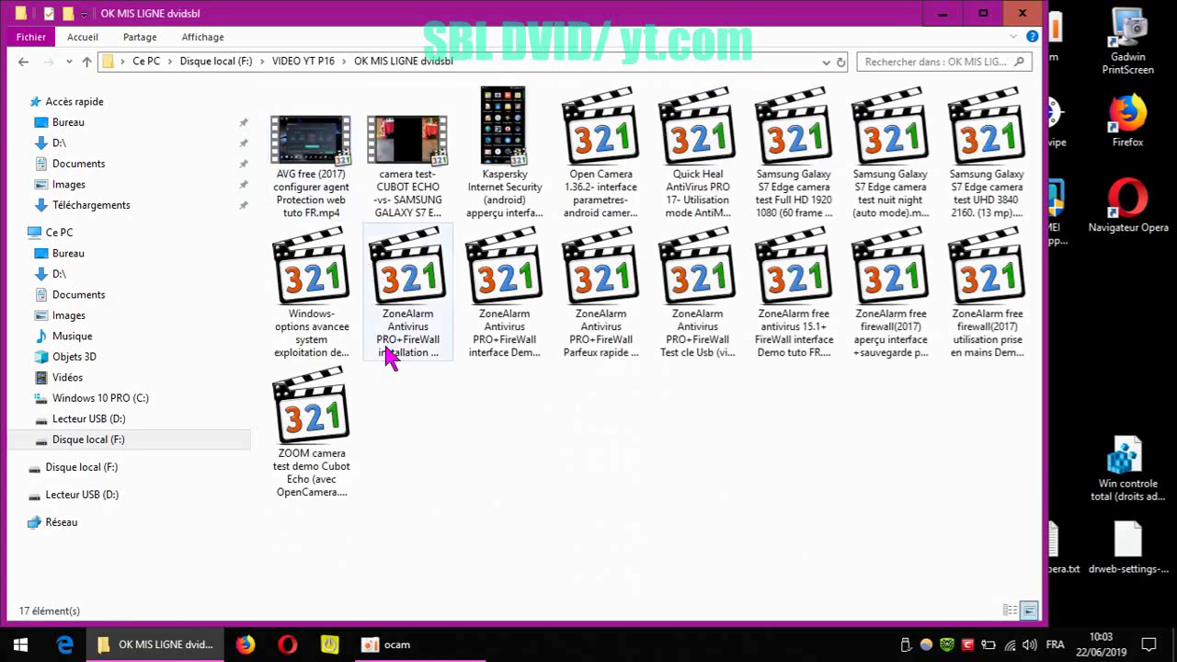
- Copy the first eight videos, from AVG free (2017) through the Samsung Galaxy S7 Edge UHD 3840 2160 camera test
left_click(310, 172)
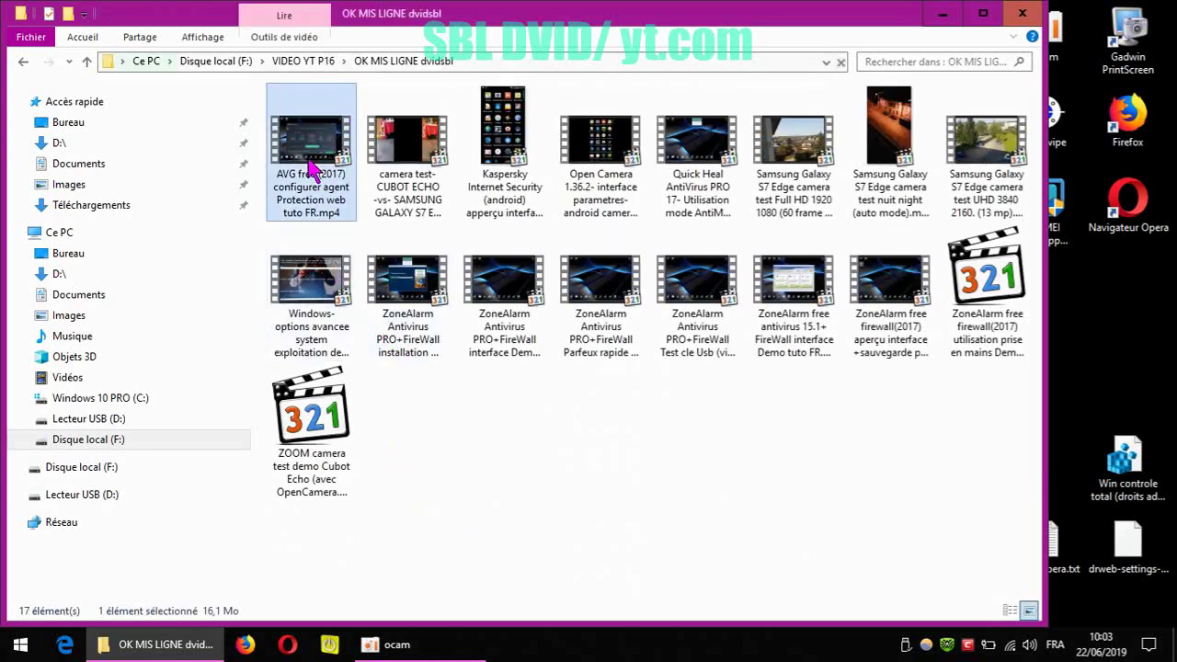
left_click(410, 165, "ctrl")
left_click(504, 167, "ctrl")
left_click(601, 169, "ctrl")
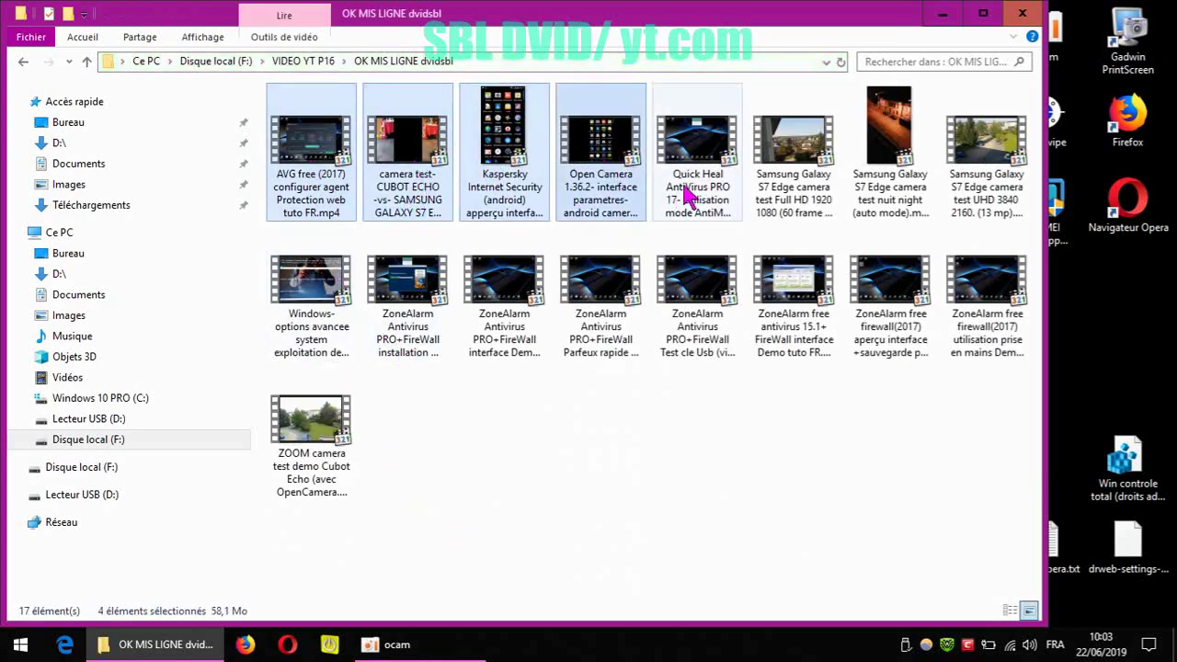
left_click(691, 188, "ctrl")
left_click(793, 184, "ctrl")
left_click(888, 182, "ctrl")
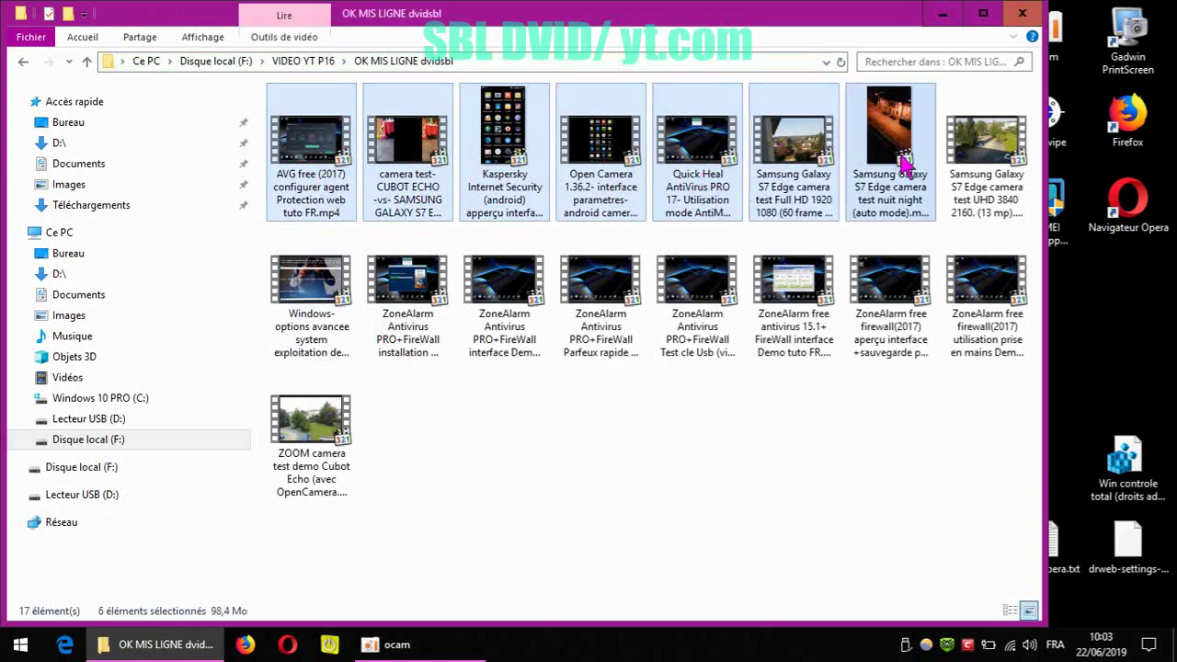
left_click(975, 165, "ctrl")
right_click(310, 155)
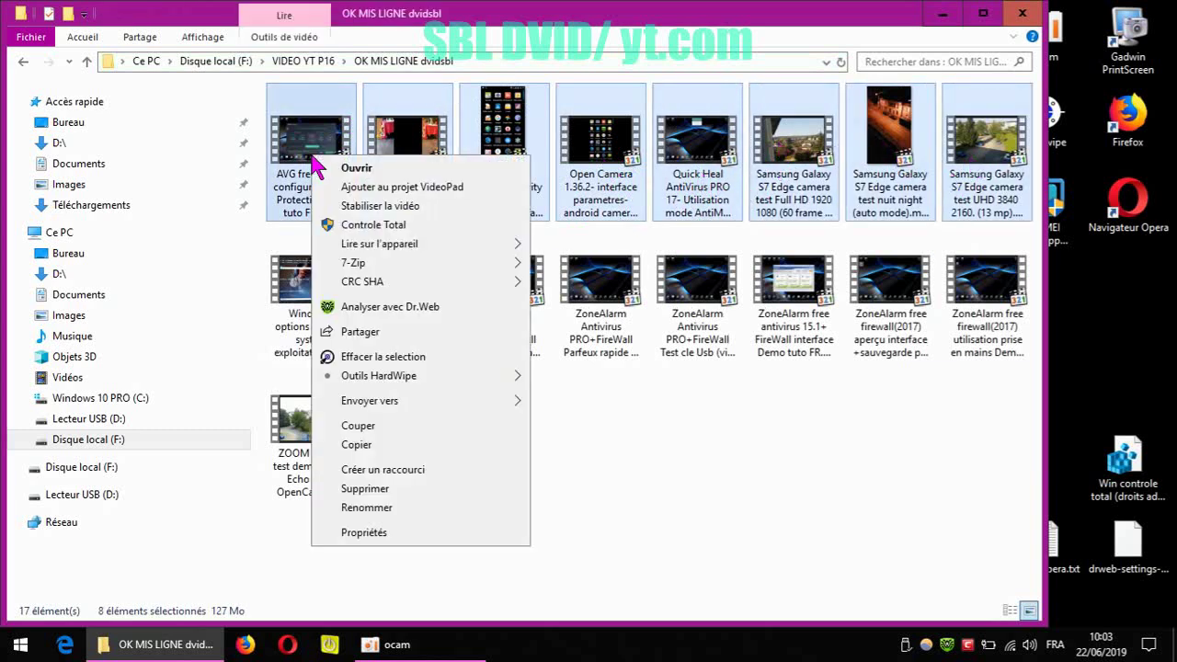
left_click(423, 445)
- Paste the copied videos into the OK MIS LIGNE dvidsbl folder inside VIDEO YT P15
left_click(23, 62)
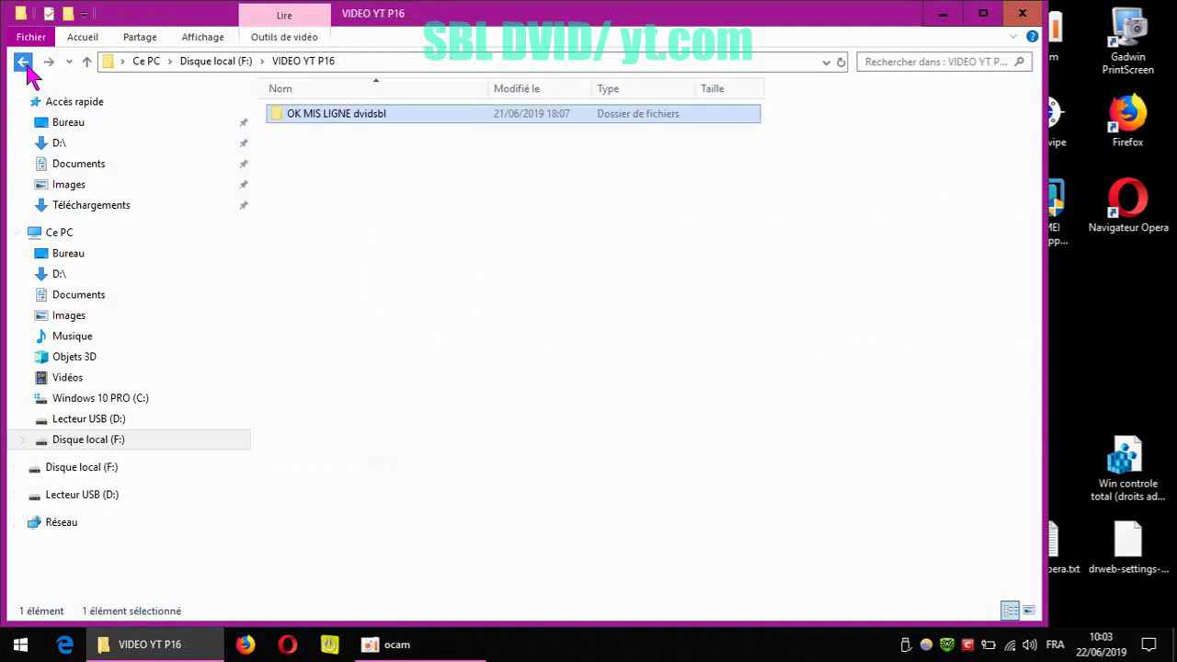
left_click(23, 62)
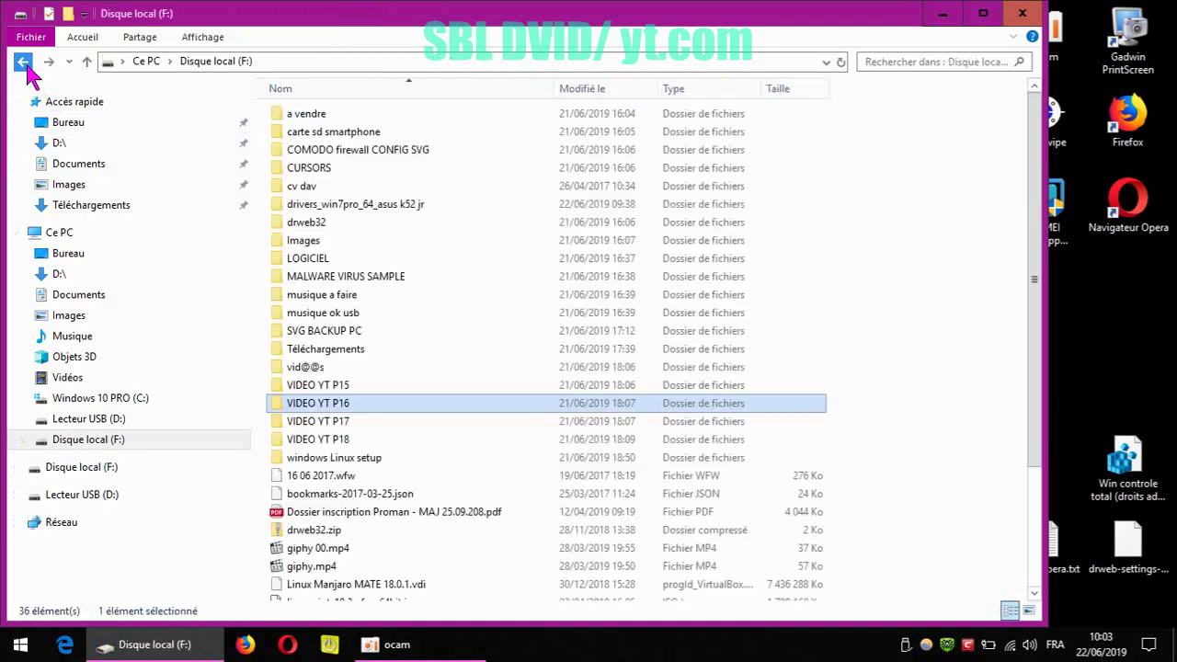
double_click(338, 387)
double_click(355, 117)
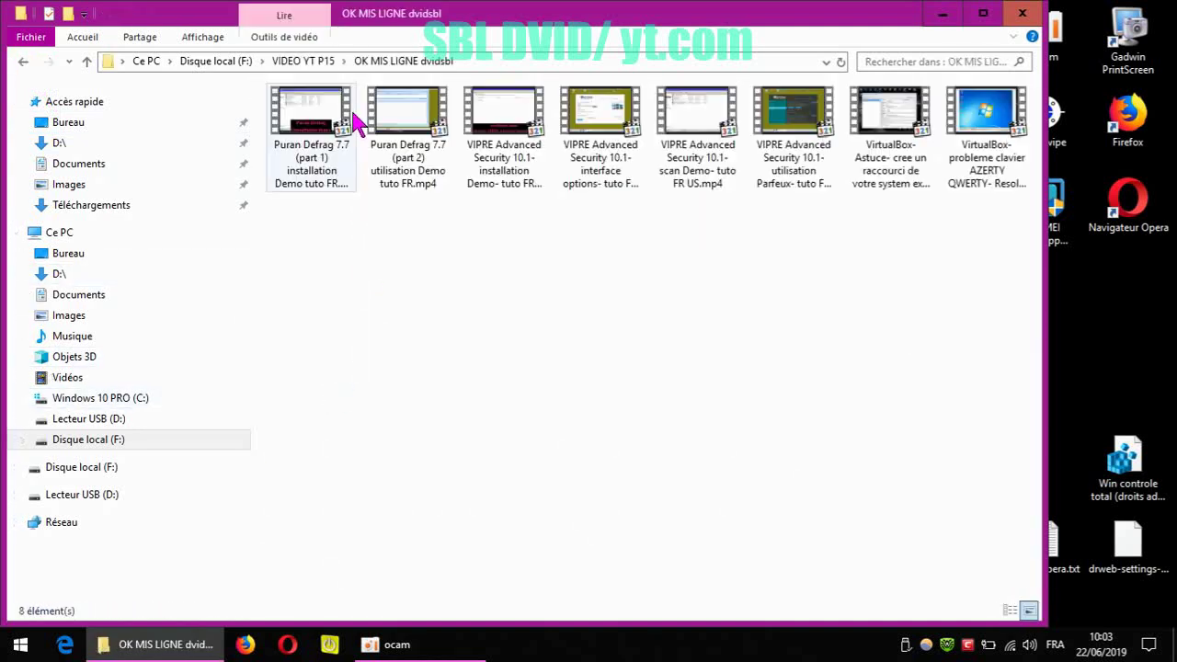
right_click(412, 272)
left_click(471, 390)
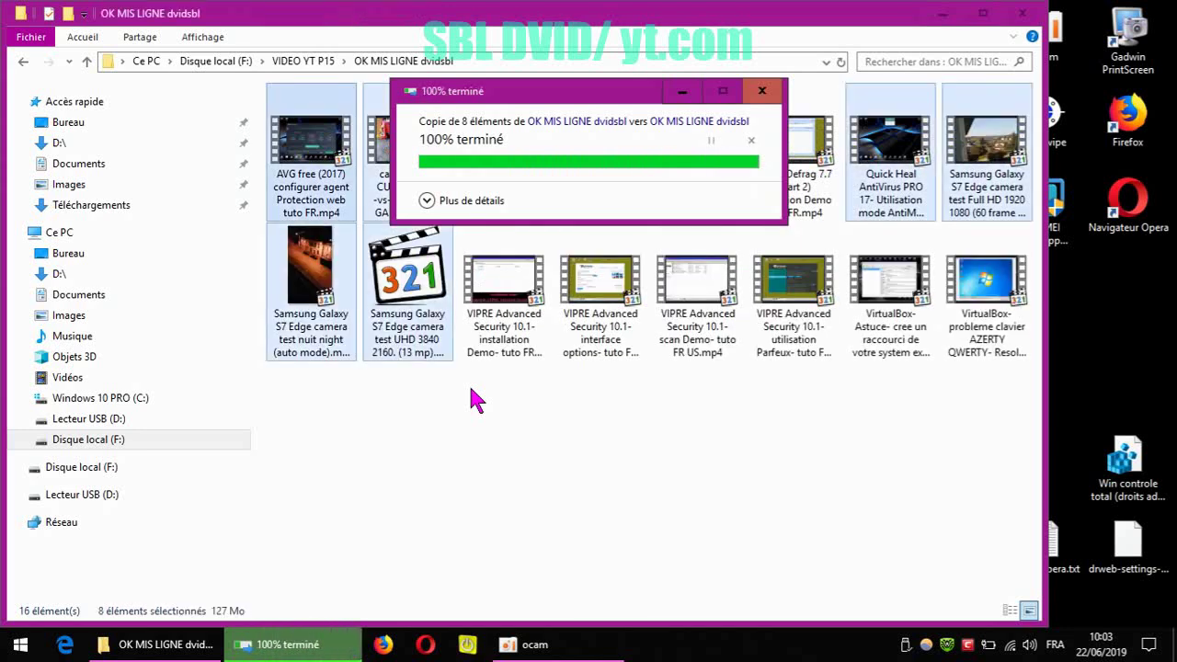
- Return to Disque local (F:), check the VIDEO YT P15 folder's date and size, and go back to Ce PC
left_click(22, 62)
left_click(22, 63)
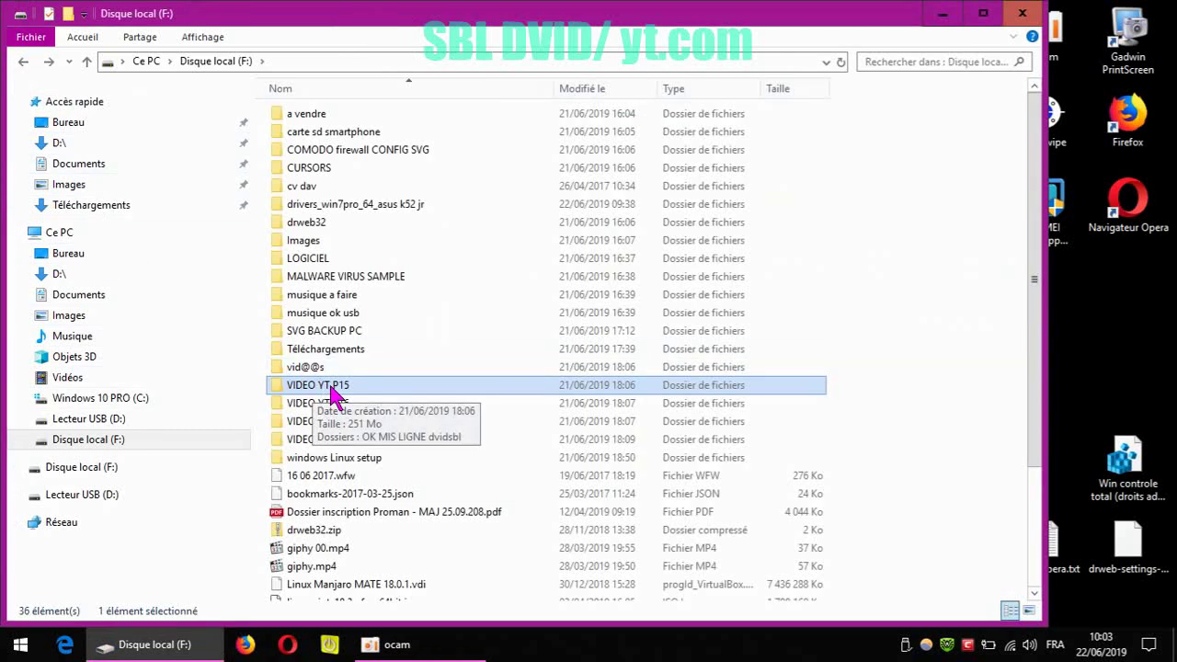
left_click(23, 62)
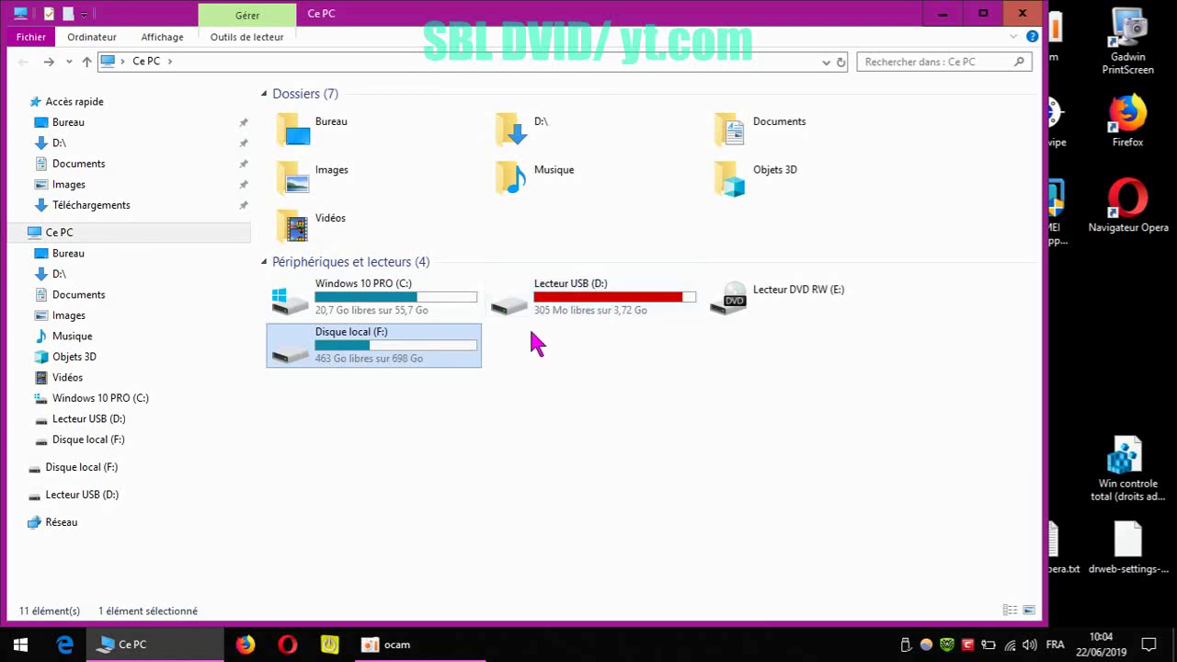
- Copy the Windows options avancee video and the first two ZoneAlarm Antivirus PRO videos from OK MIS LIGNE dvidsbl in VIDEO YT P16 on drive F:
double_click(379, 335)
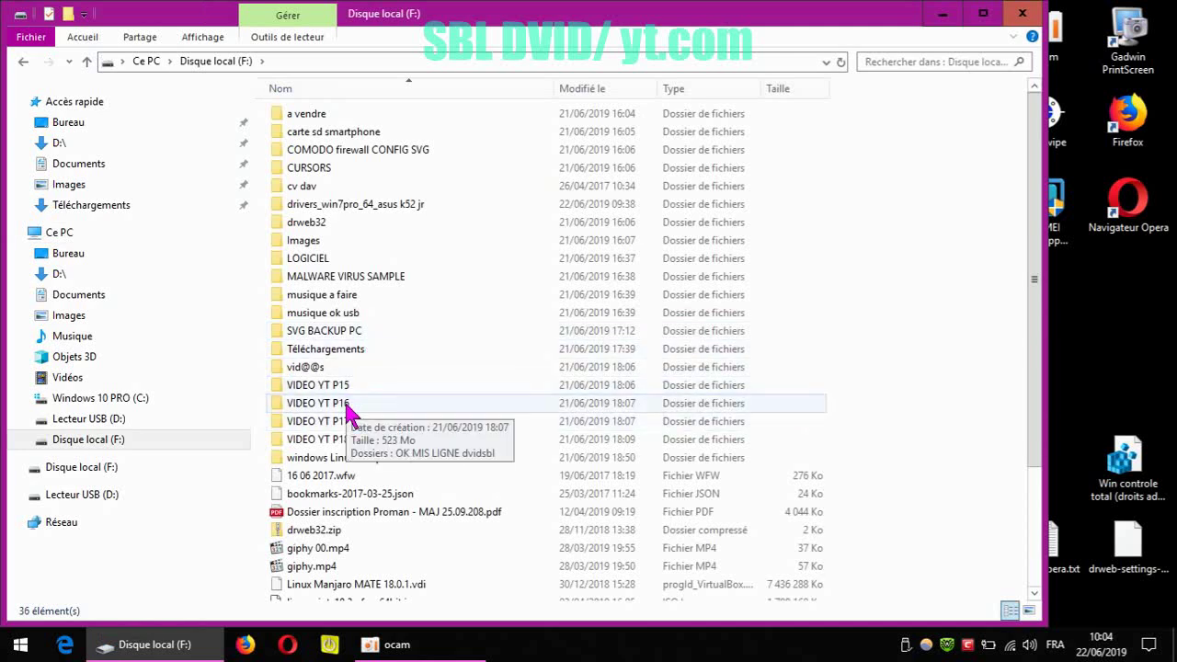
double_click(345, 405)
double_click(360, 111)
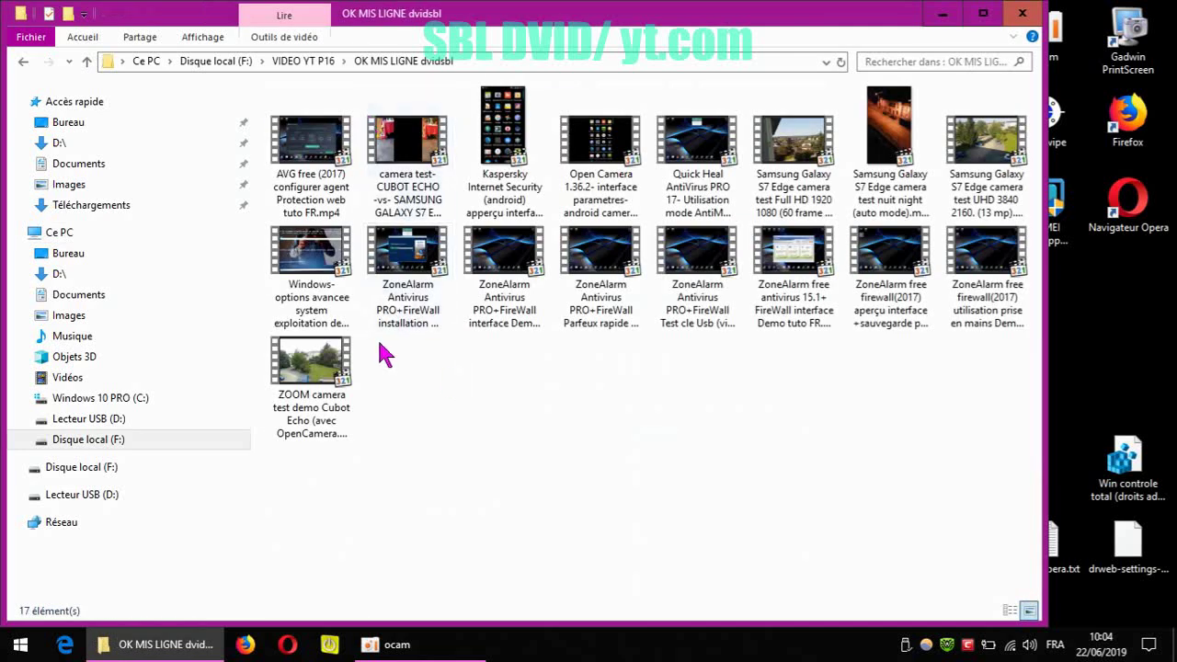
left_click(323, 256)
left_click(487, 256, "shift")
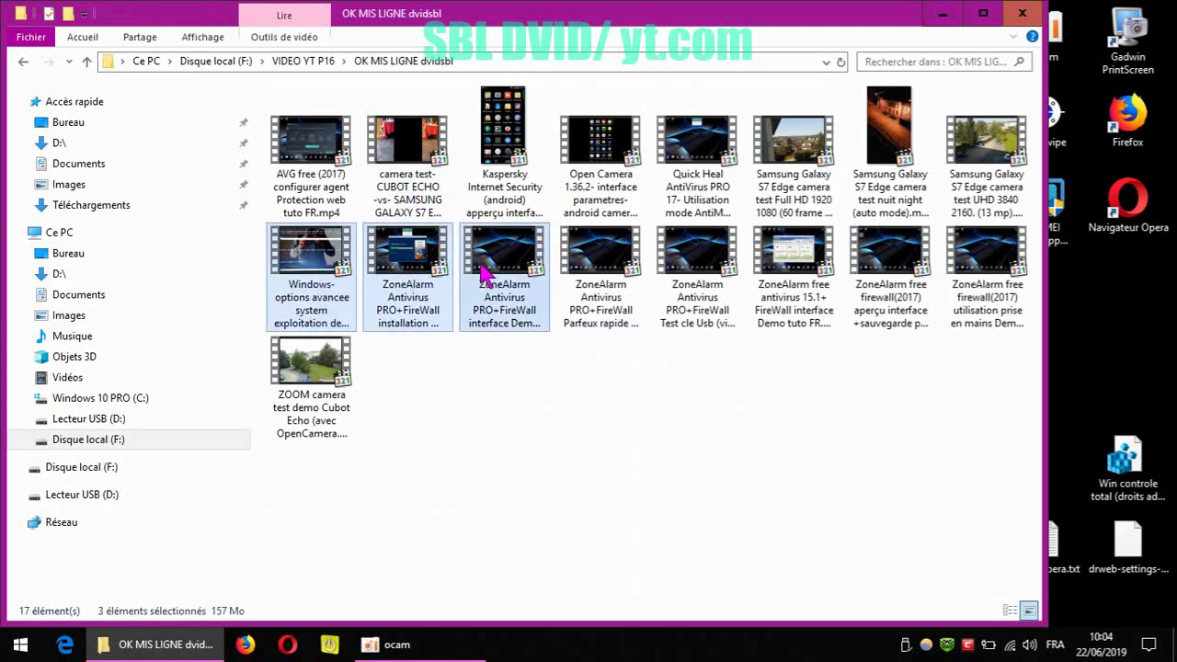
right_click(481, 241)
left_click(541, 529)
left_click(23, 61)
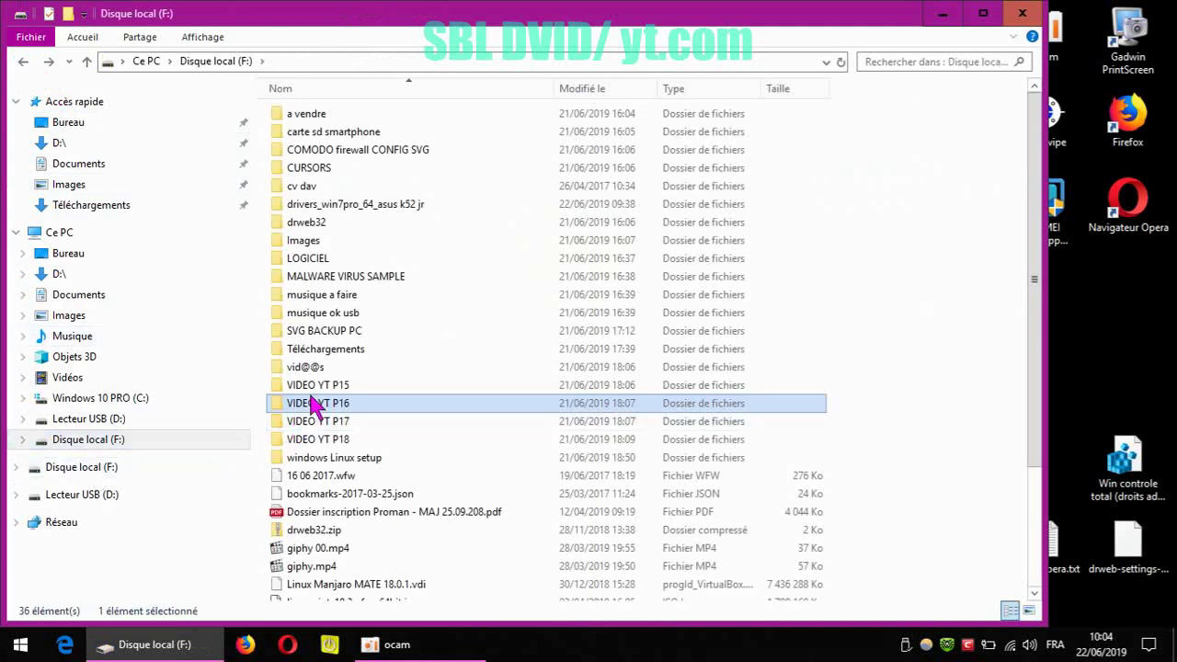
- Paste the three copied videos into the OK MIS LIGNE dvidsbl folder inside VIDEO YT P15
double_click(317, 386)
double_click(369, 112)
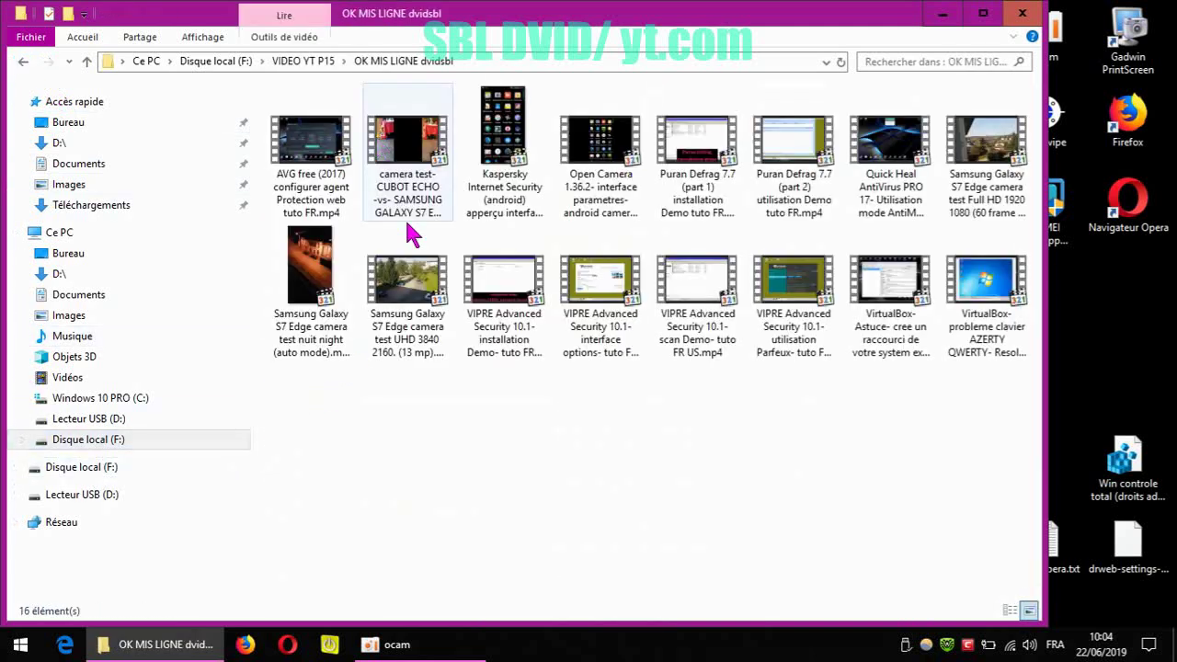
right_click(508, 447)
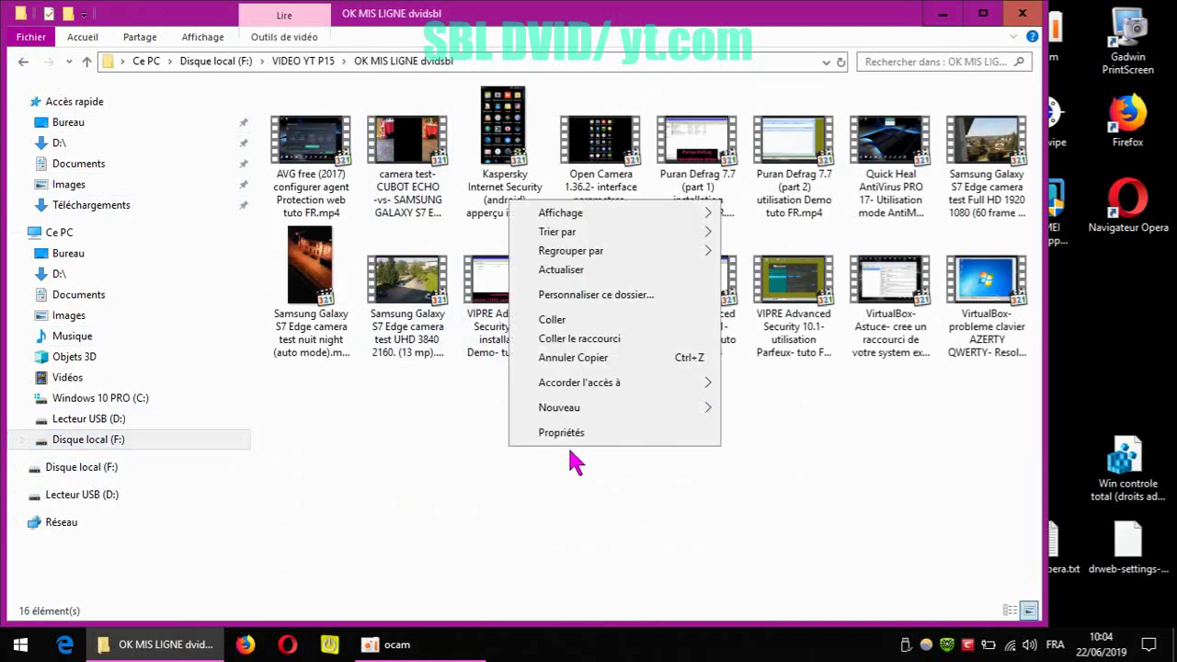
left_click(553, 320)
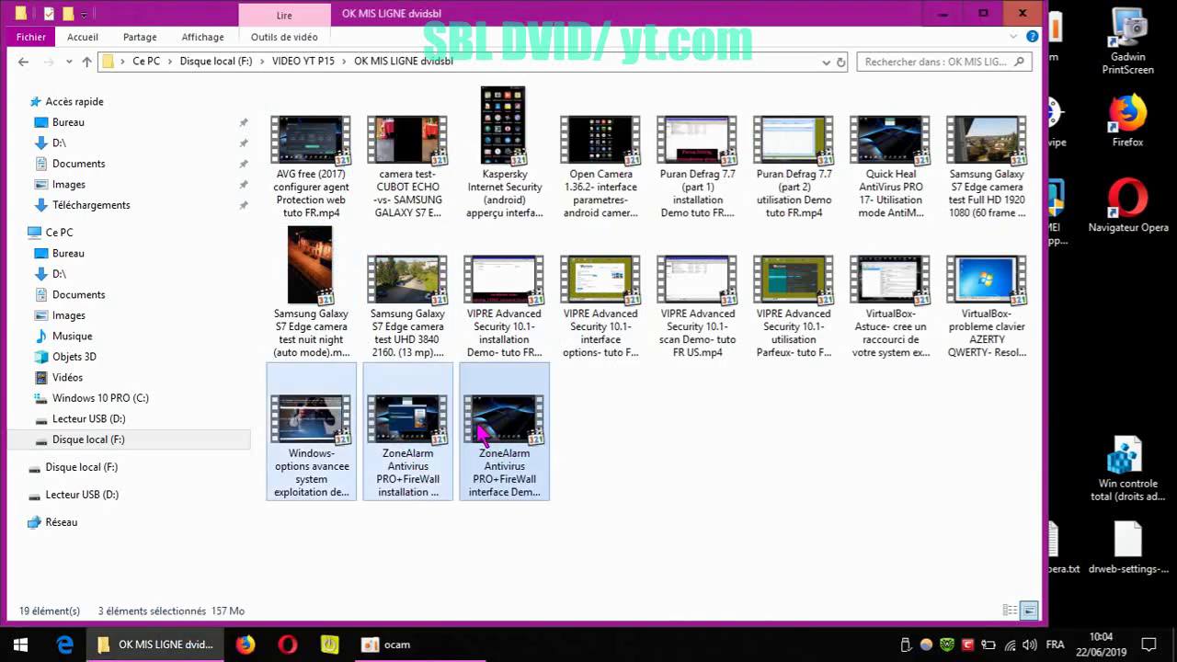
- Compare the modified dates of VIDEO YT P15 and its OK MIS LIGNE dvidsbl subfolder, recheck the subfolder's videos, and return to Ce PC
left_click(17, 61)
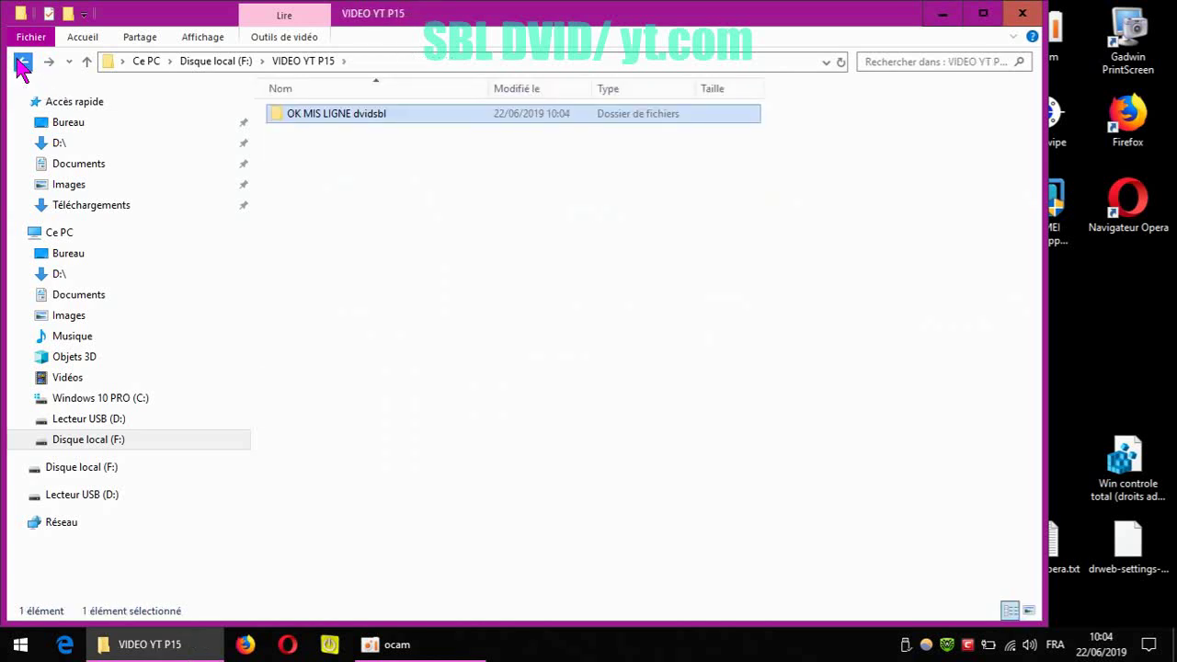
left_click(18, 61)
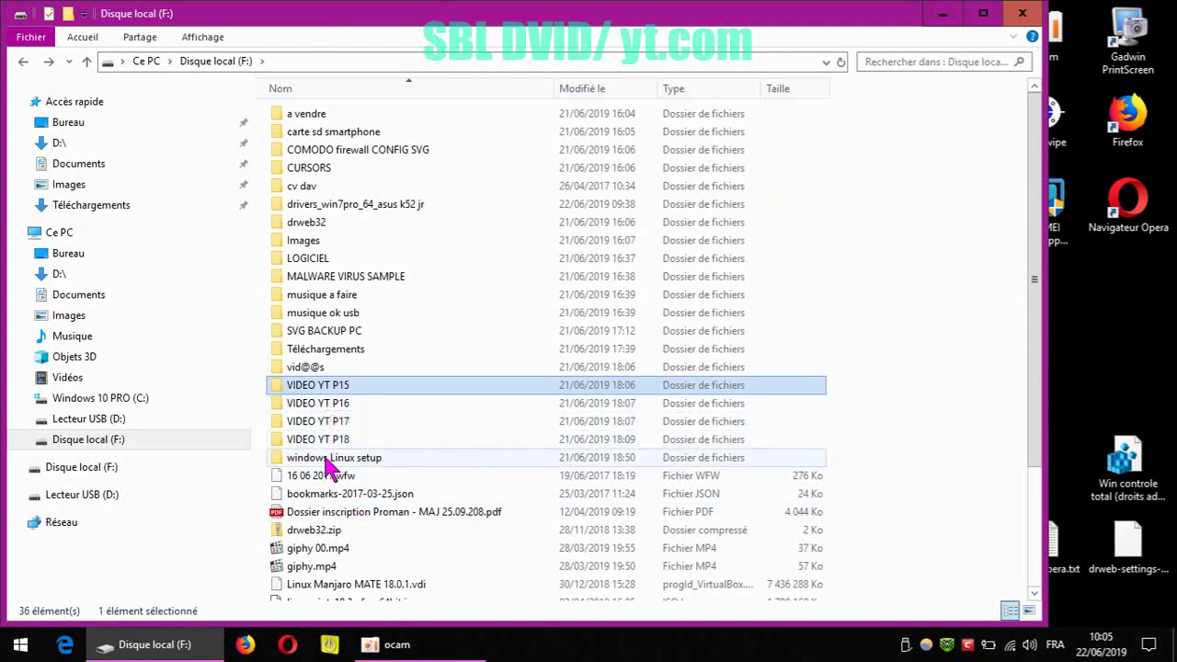
double_click(333, 390)
double_click(347, 115)
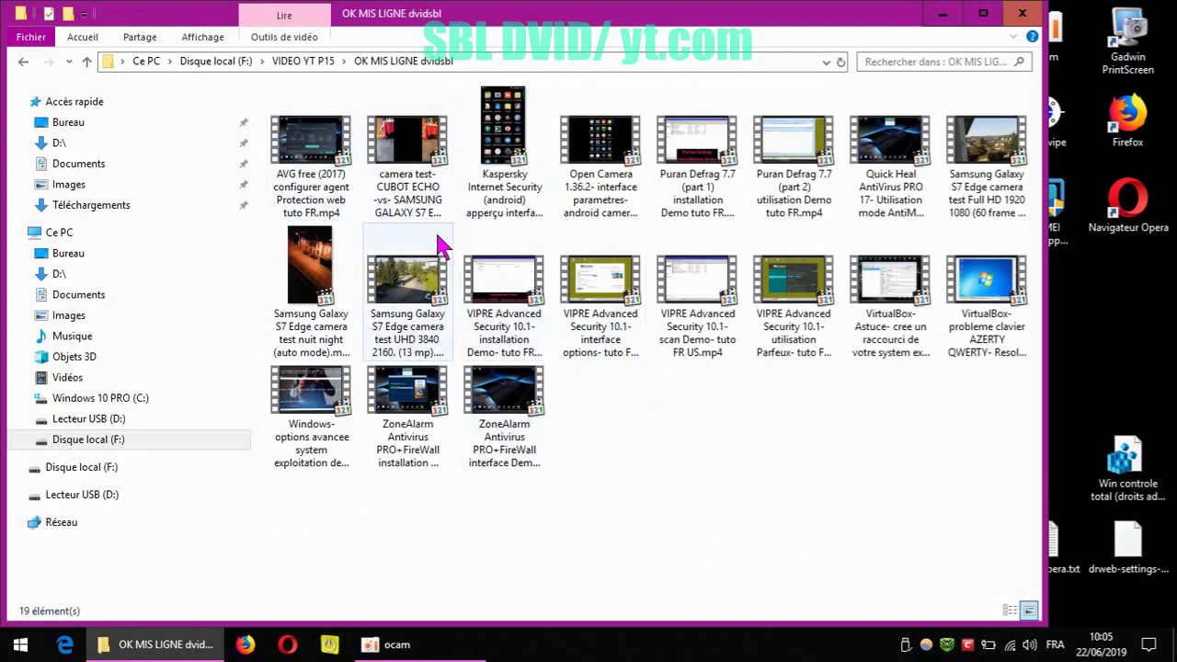
left_click(23, 62)
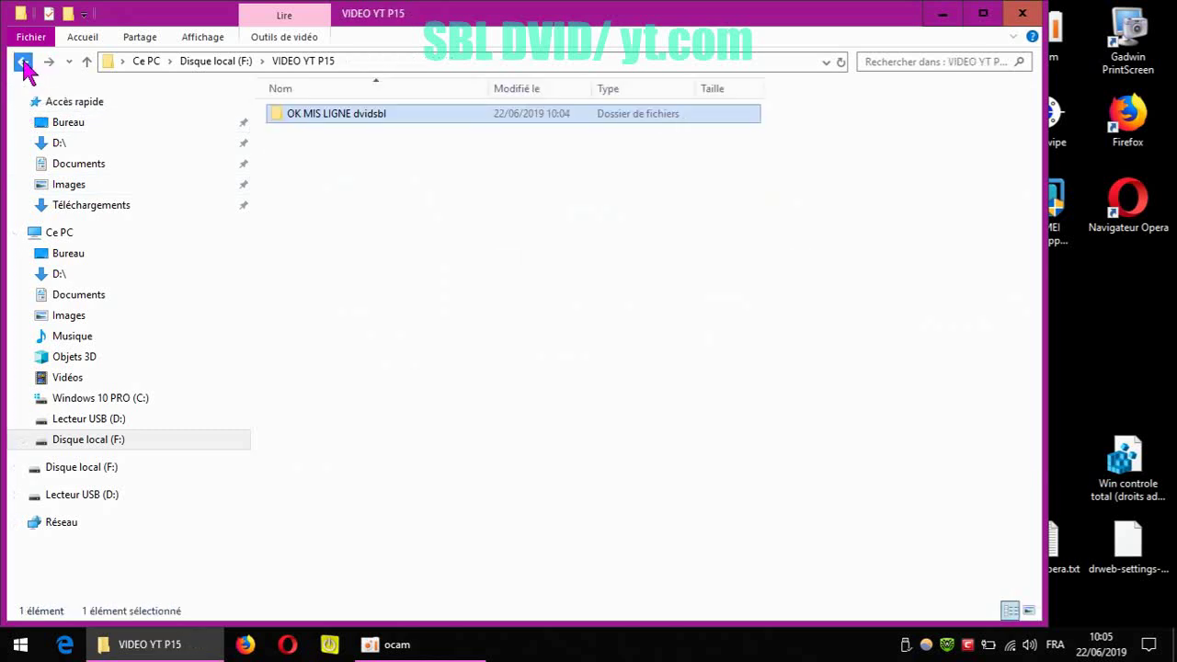
left_click(23, 62)
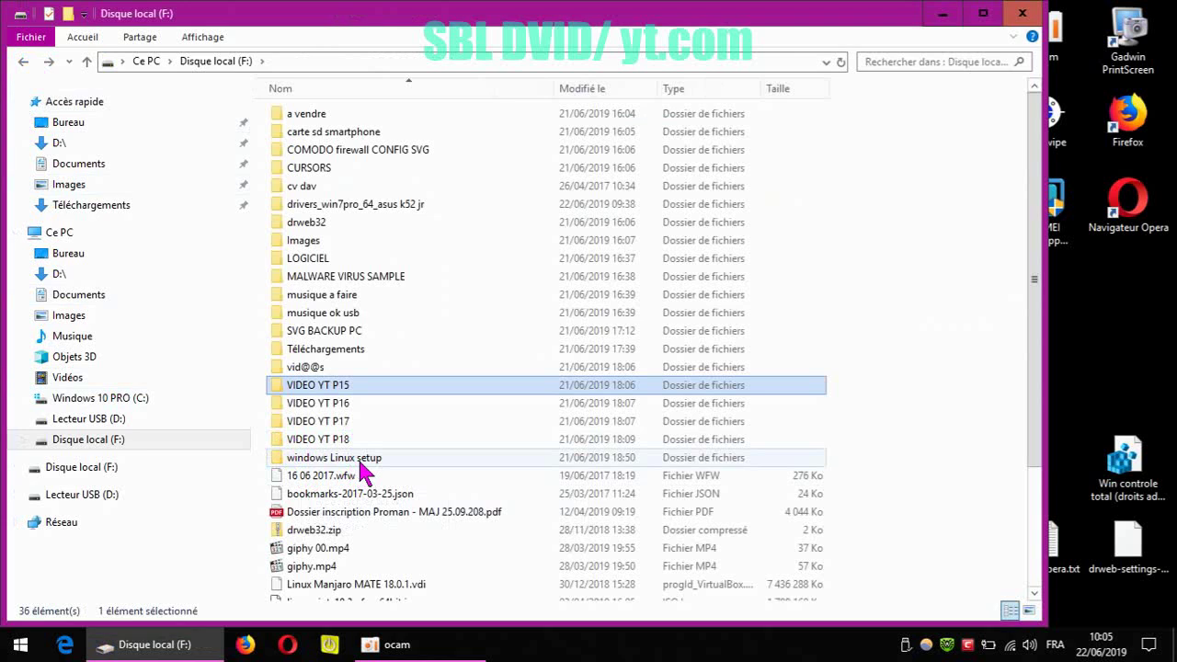
left_click(23, 62)
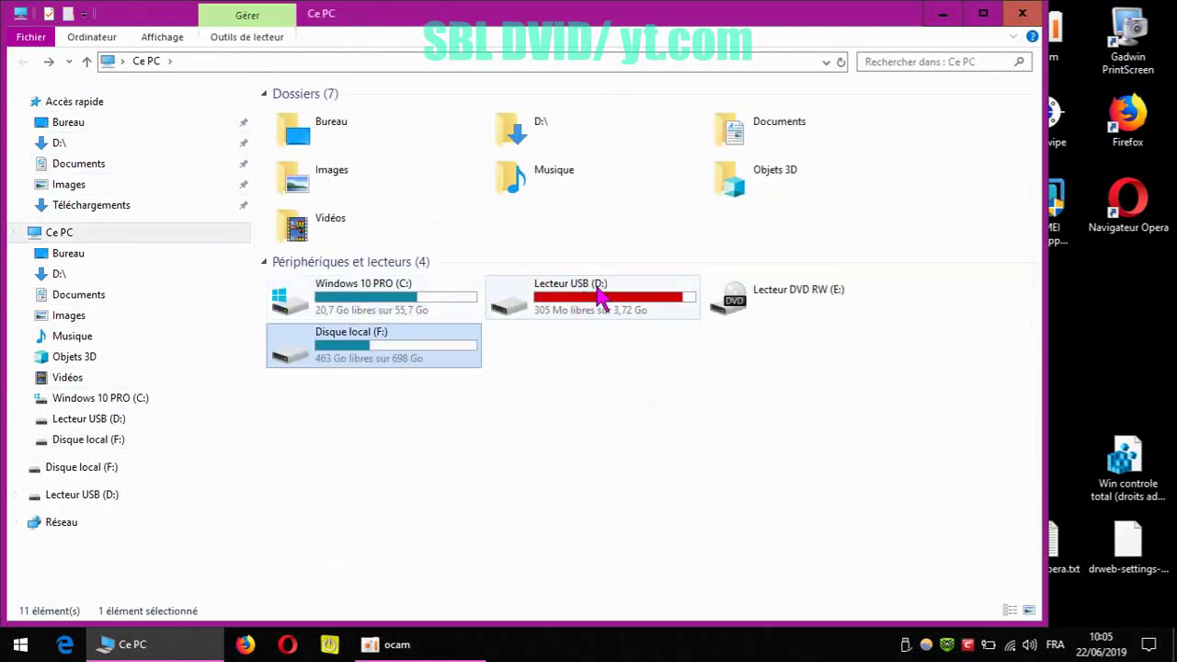
- Copy the VIDEO YT P15 folder from Disque local (F:) and paste it onto Lecteur USB (D:)
double_click(352, 348)
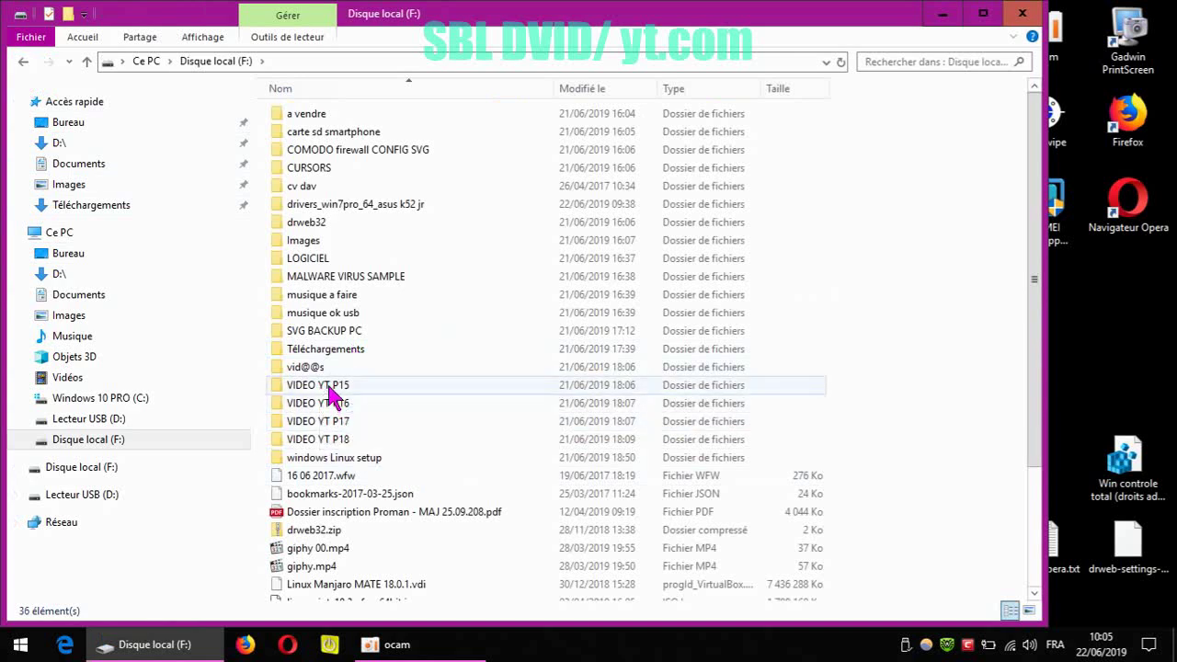
right_click(332, 394)
left_click(403, 509)
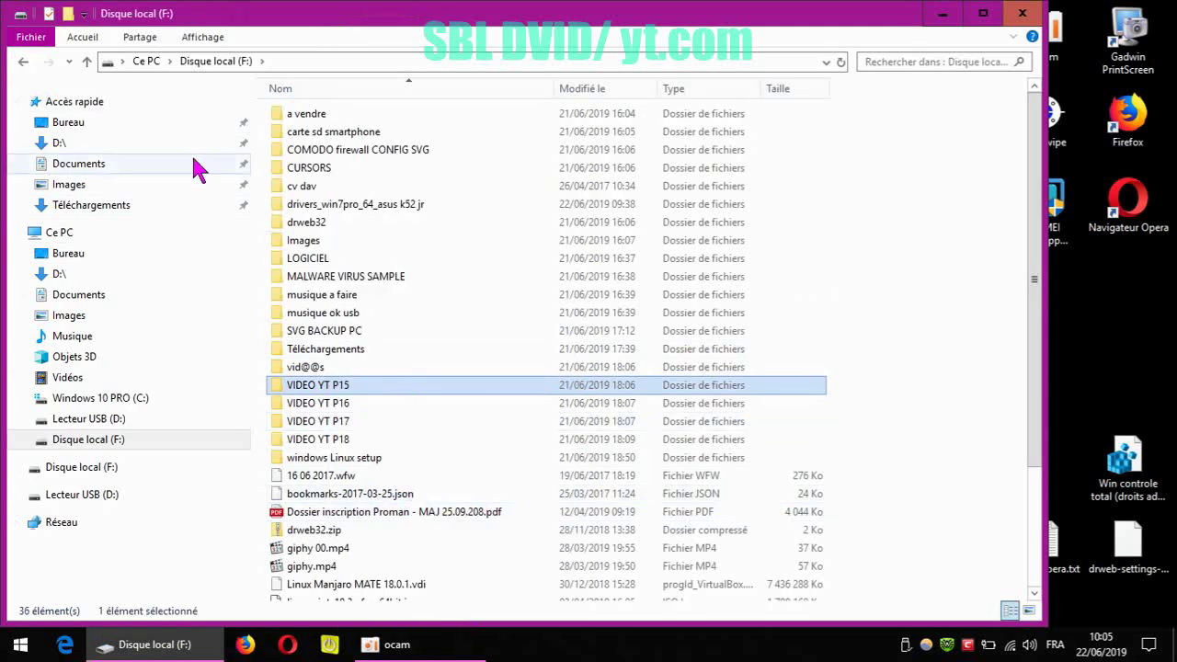
left_click(23, 60)
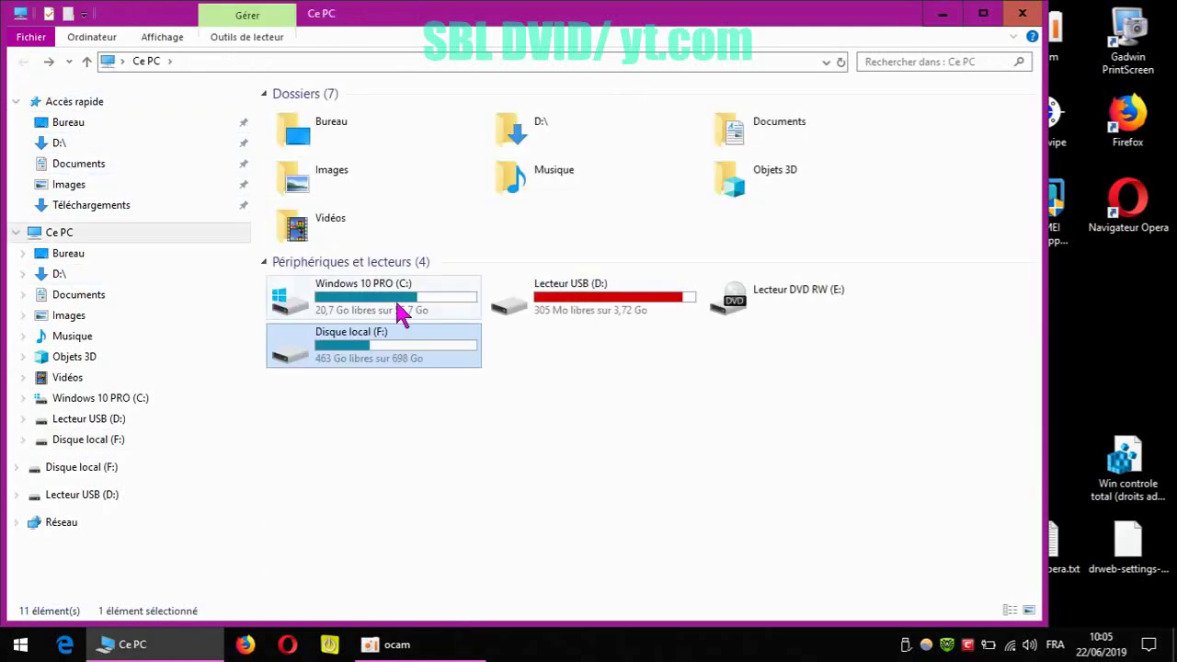
right_click(599, 310)
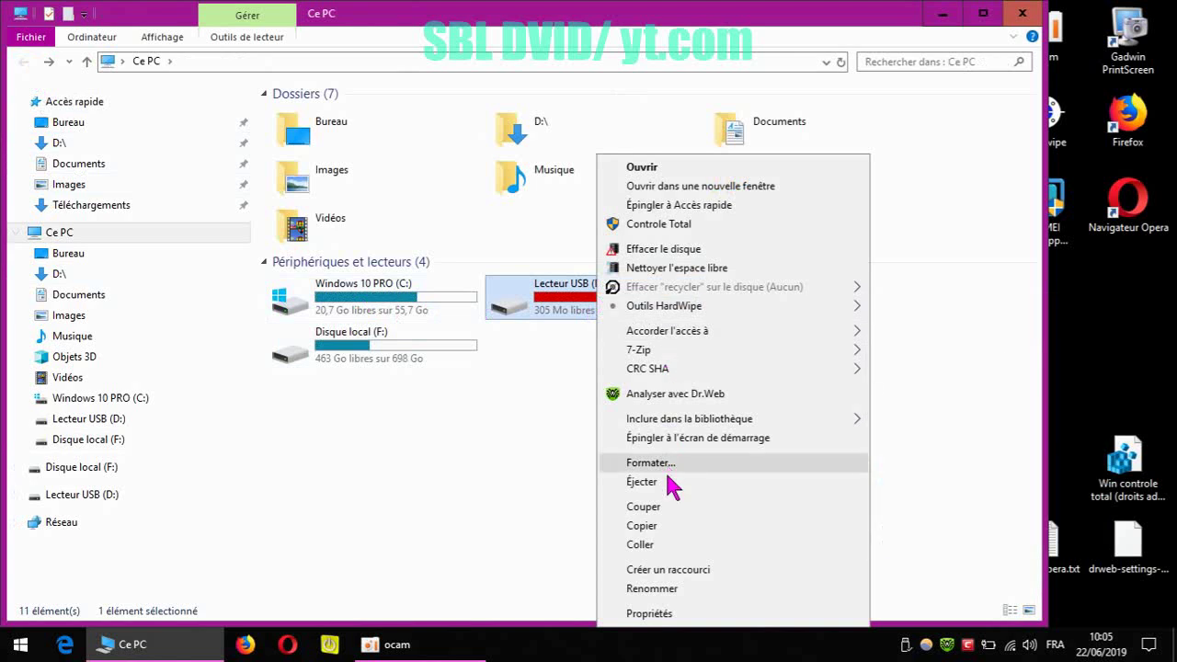
left_click(653, 546)
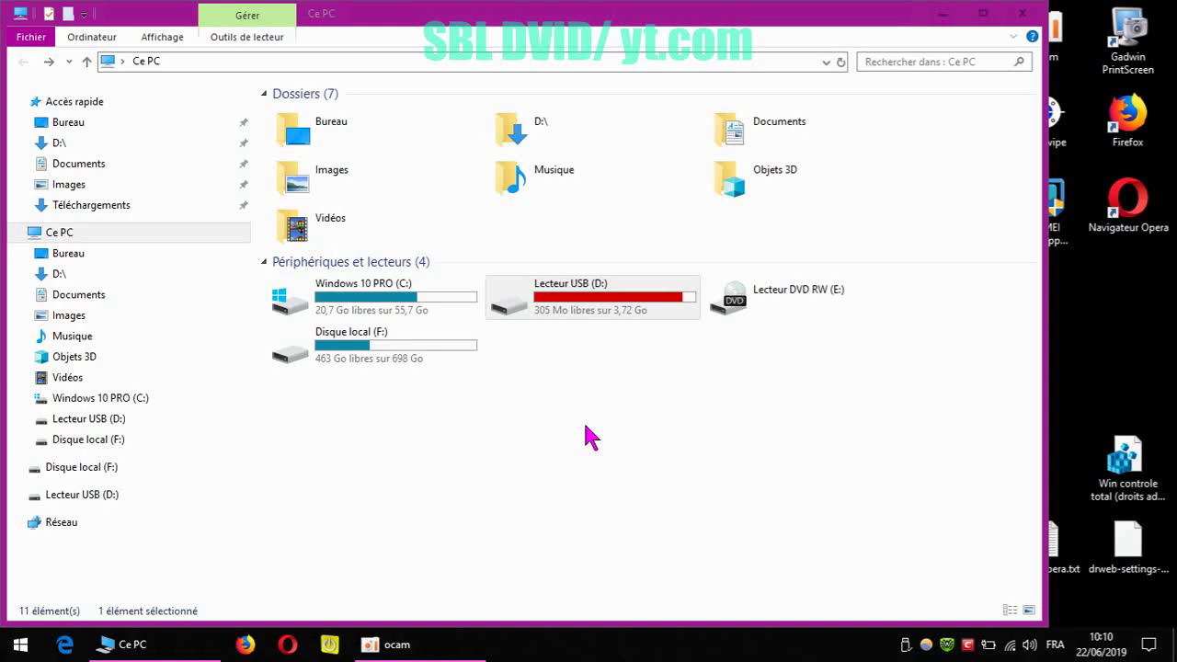
- Close the file window, switch to Firefox, search the web for supercopier, and open the official Supercopier site
left_click(1023, 15)
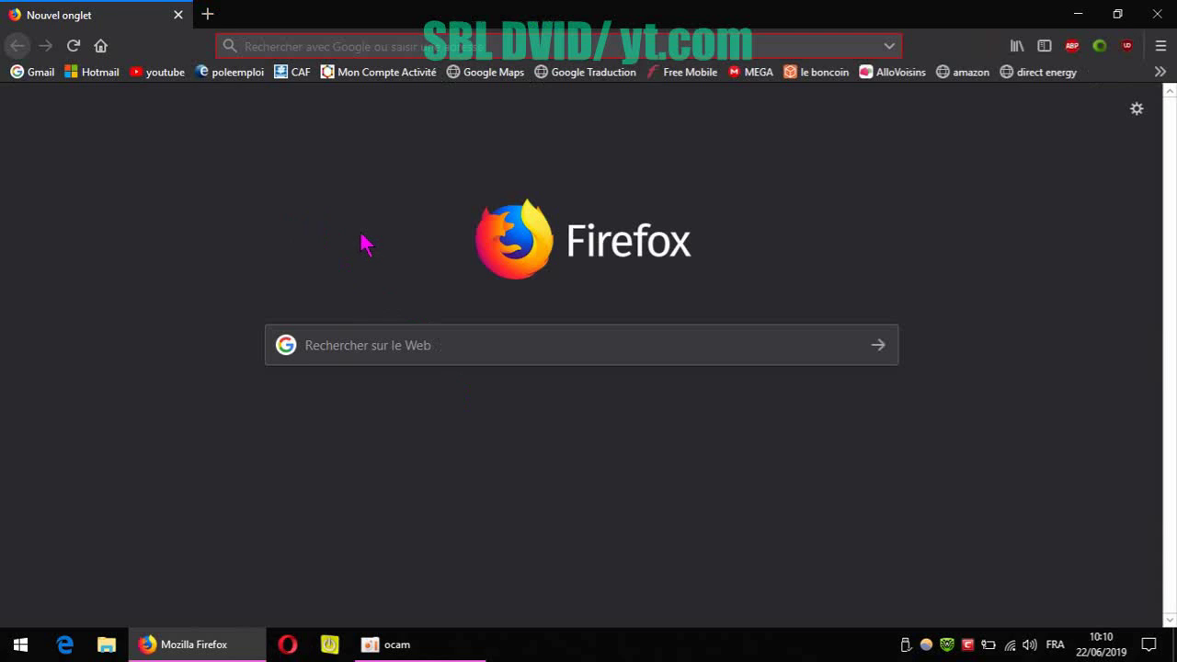
left_click(335, 347)
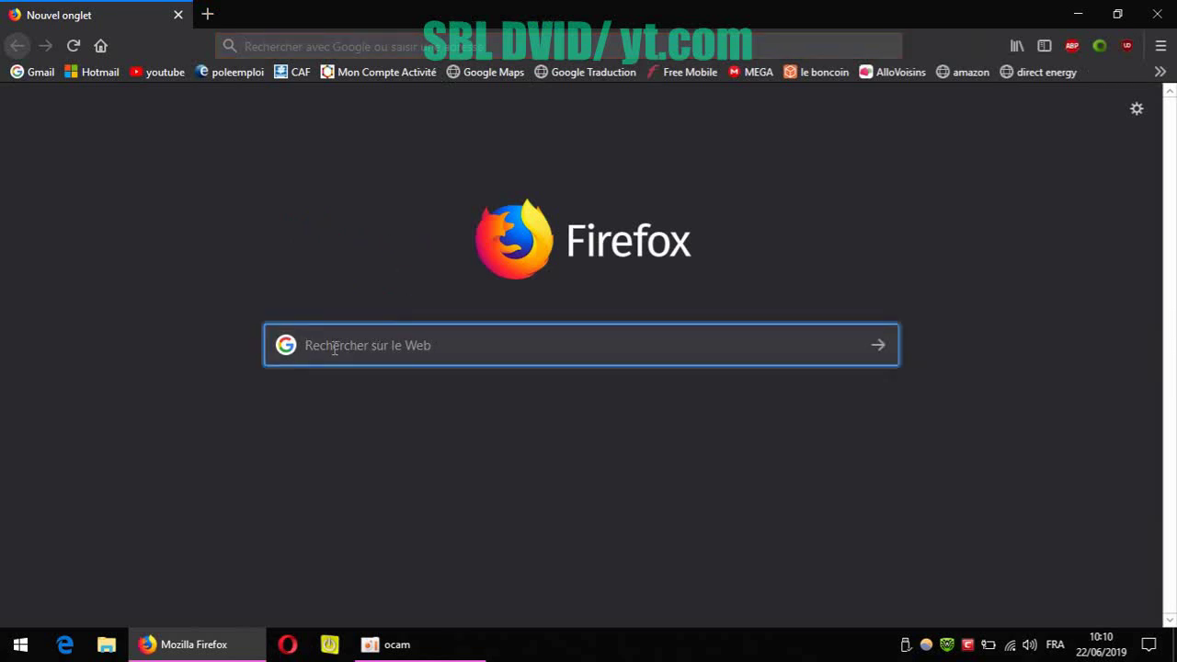
type("supercopier")
key("Return")
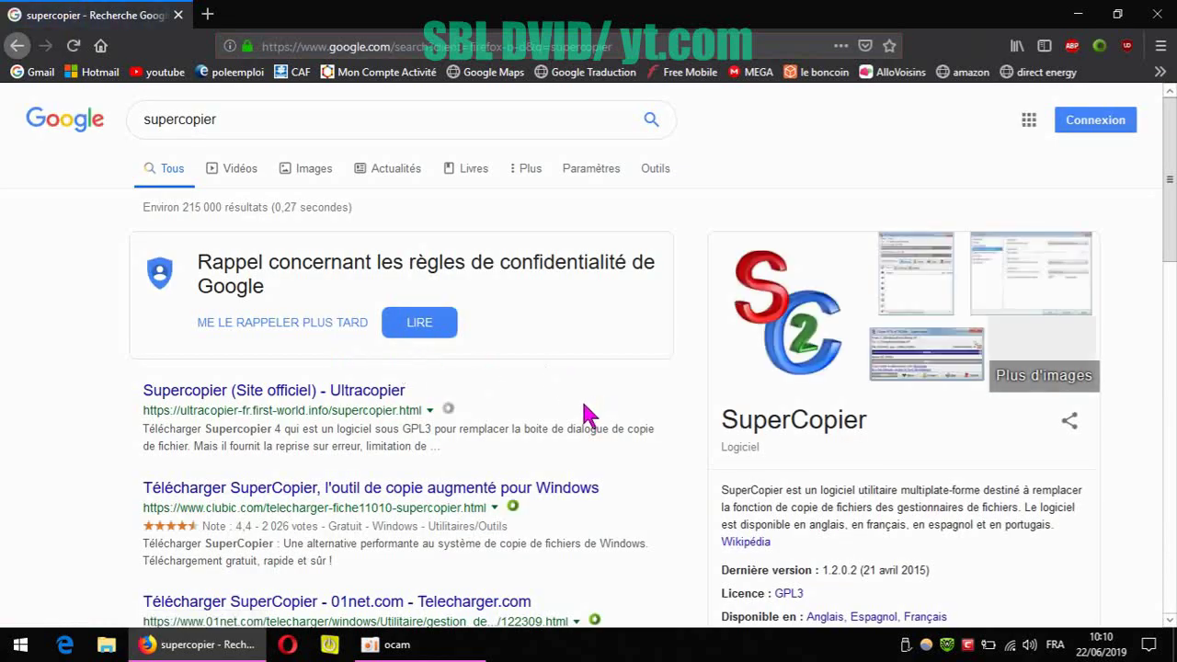
left_click(372, 393)
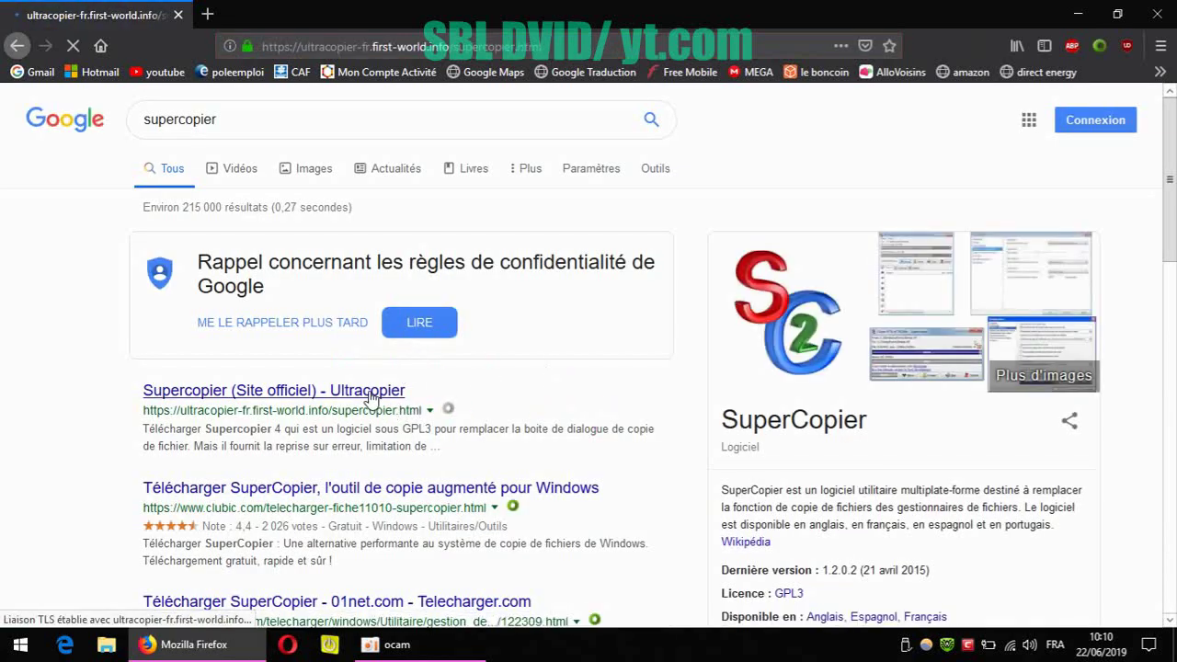
- View the Supercopier configuration screenshot at full size and return to the download page
scroll(605, 403, "down", 2)
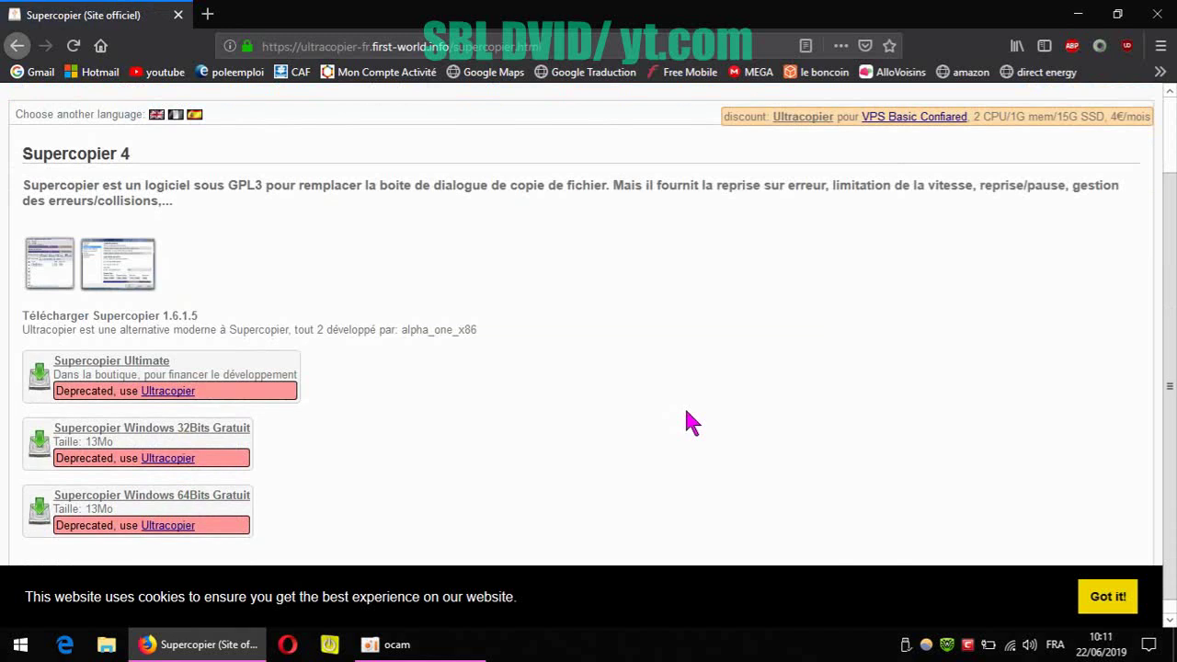
left_click(112, 274)
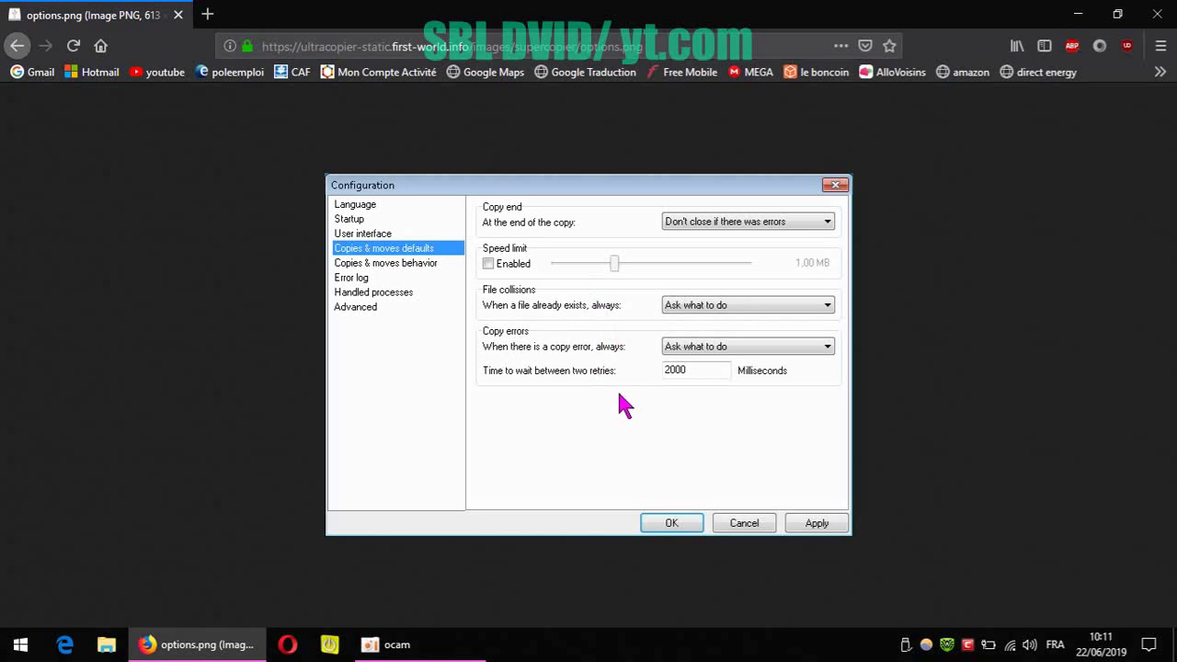
left_click(18, 46)
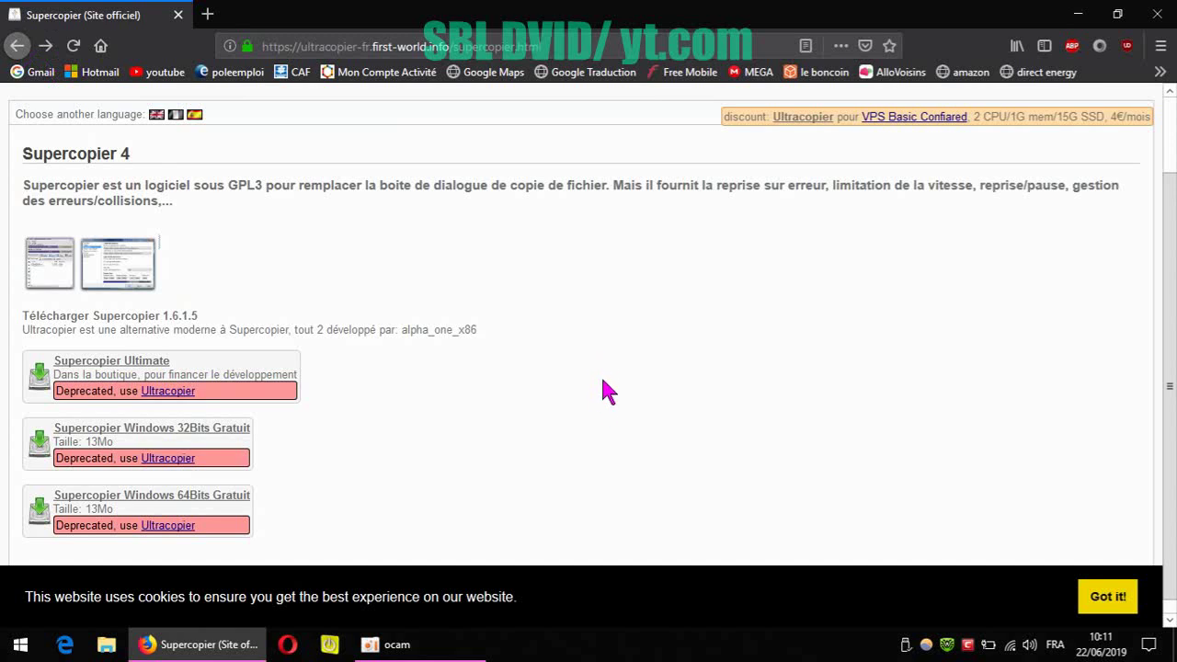
- Dismiss the site's cookie notice and download the free Supercopier Windows 64Bits installer, saving the file and checking it among the downloads
scroll(603, 395, "down", 1)
left_click(1100, 611)
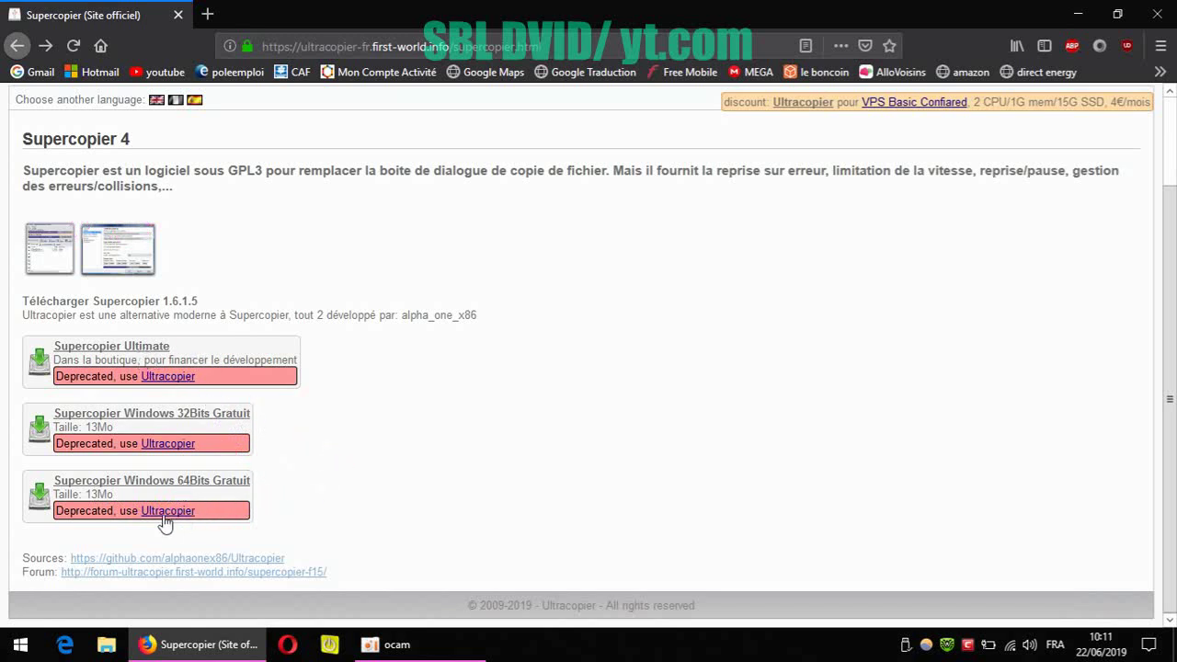
left_click(132, 489)
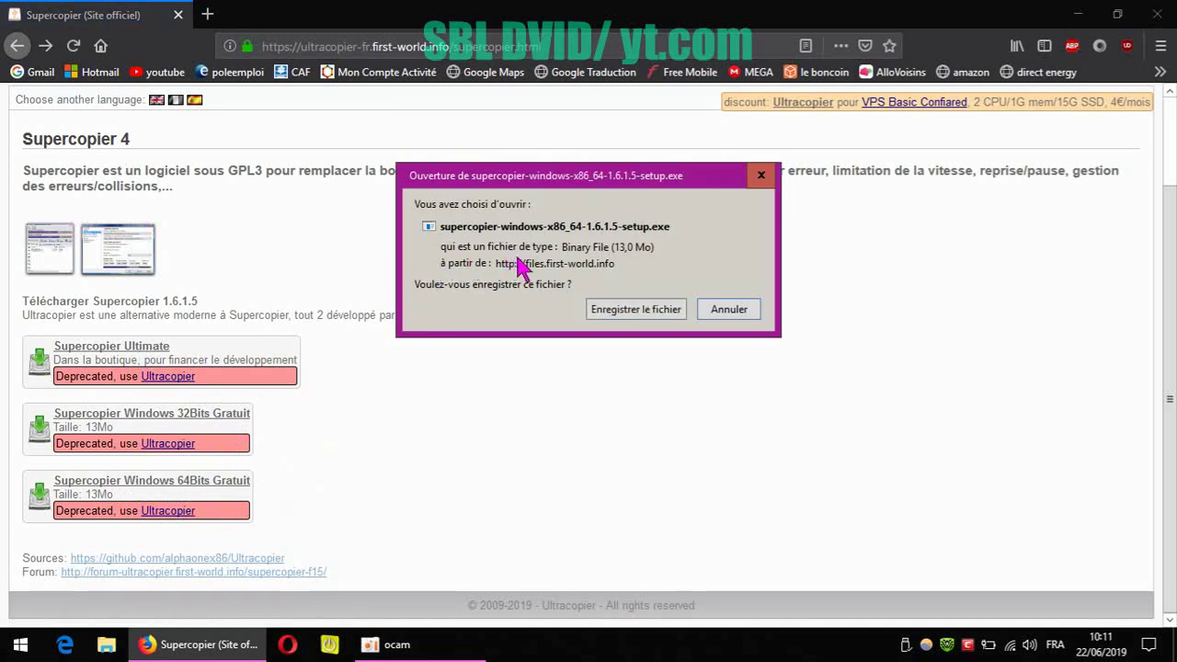
left_click(608, 311)
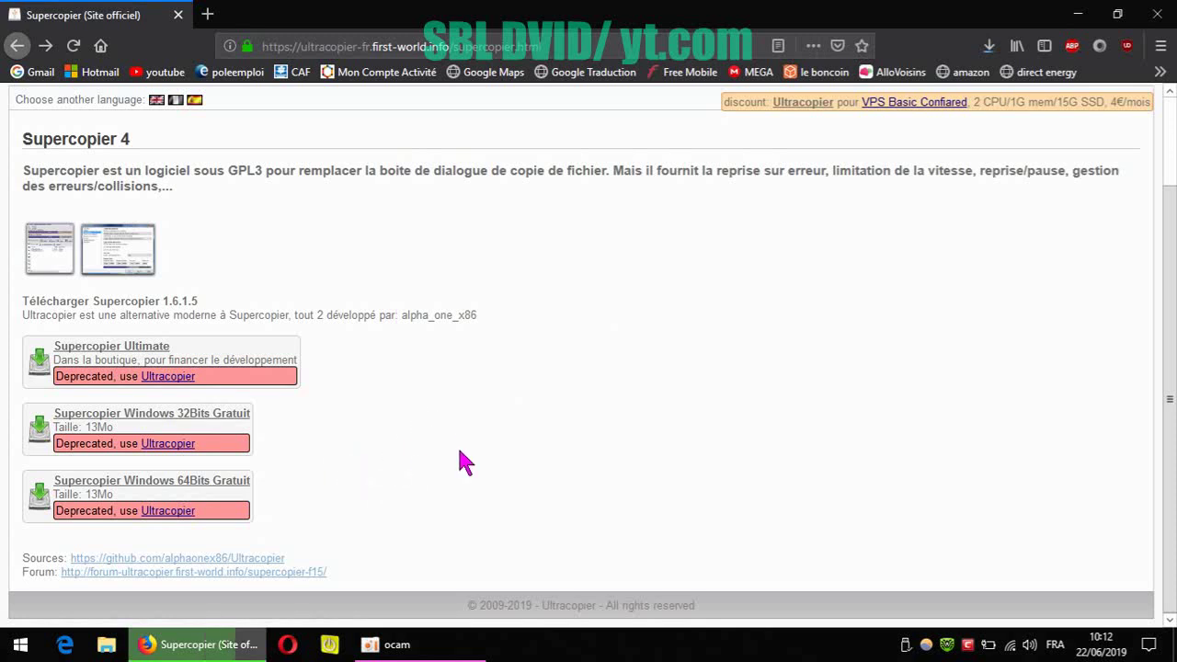
left_click(988, 48)
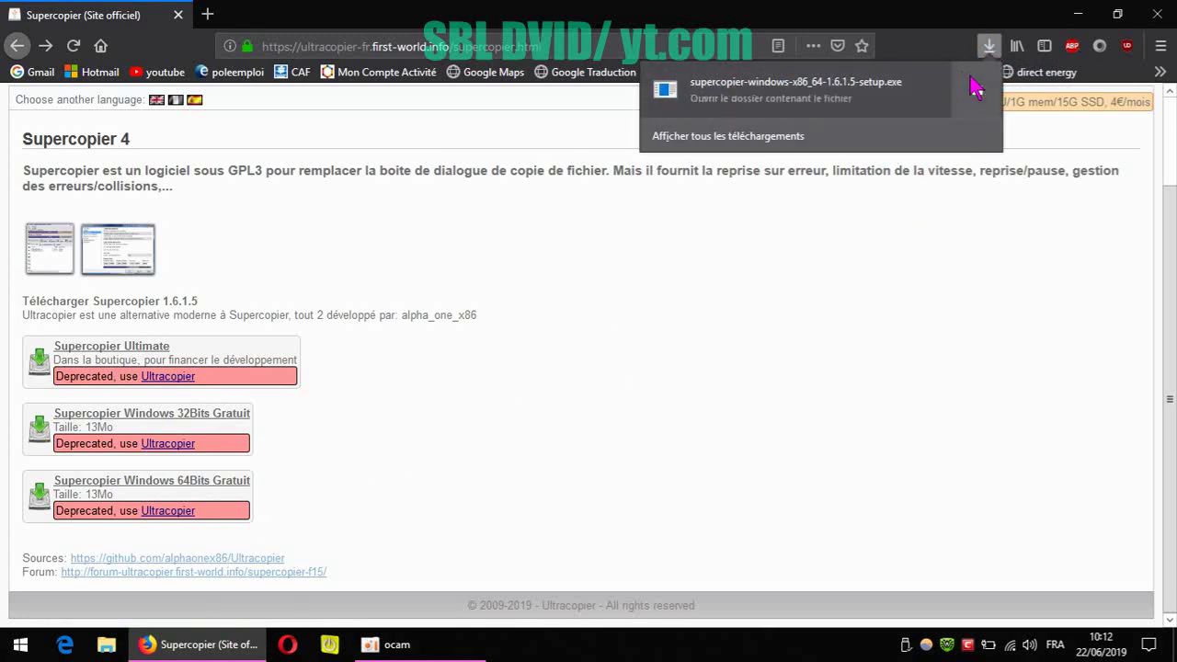
- Open the bookmarked VirusTotal site in a new tab and accept its cookie notice
left_click(207, 13)
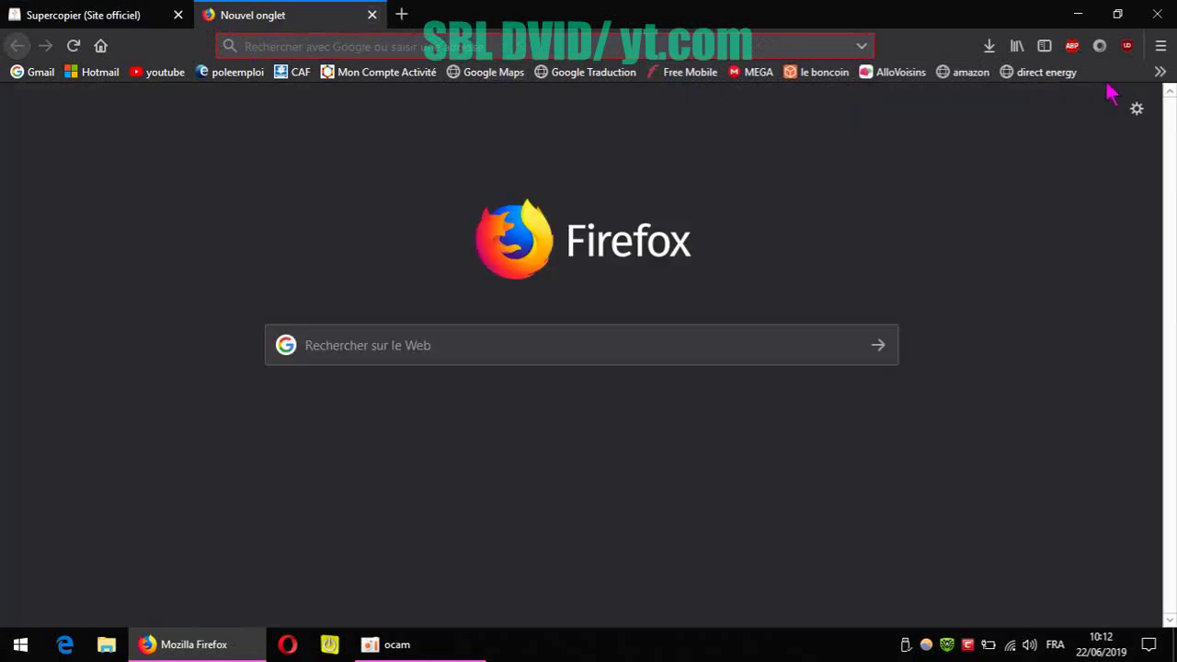
left_click(1159, 73)
left_click(891, 329)
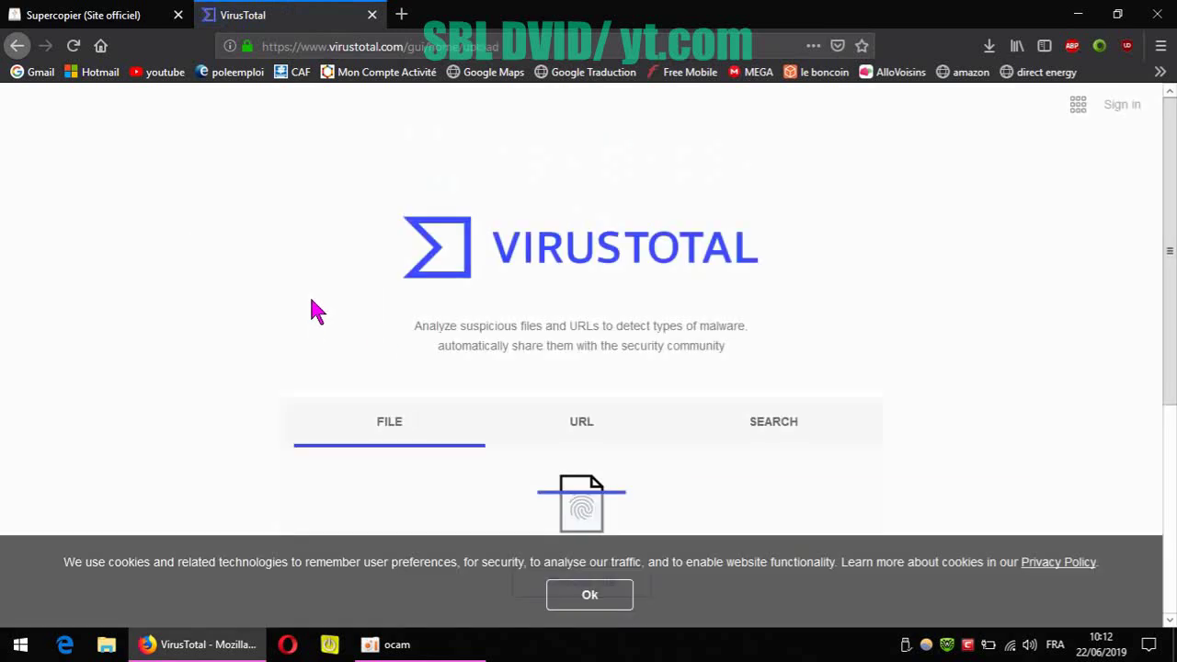
left_click(581, 595)
scroll(263, 438, "down", 2)
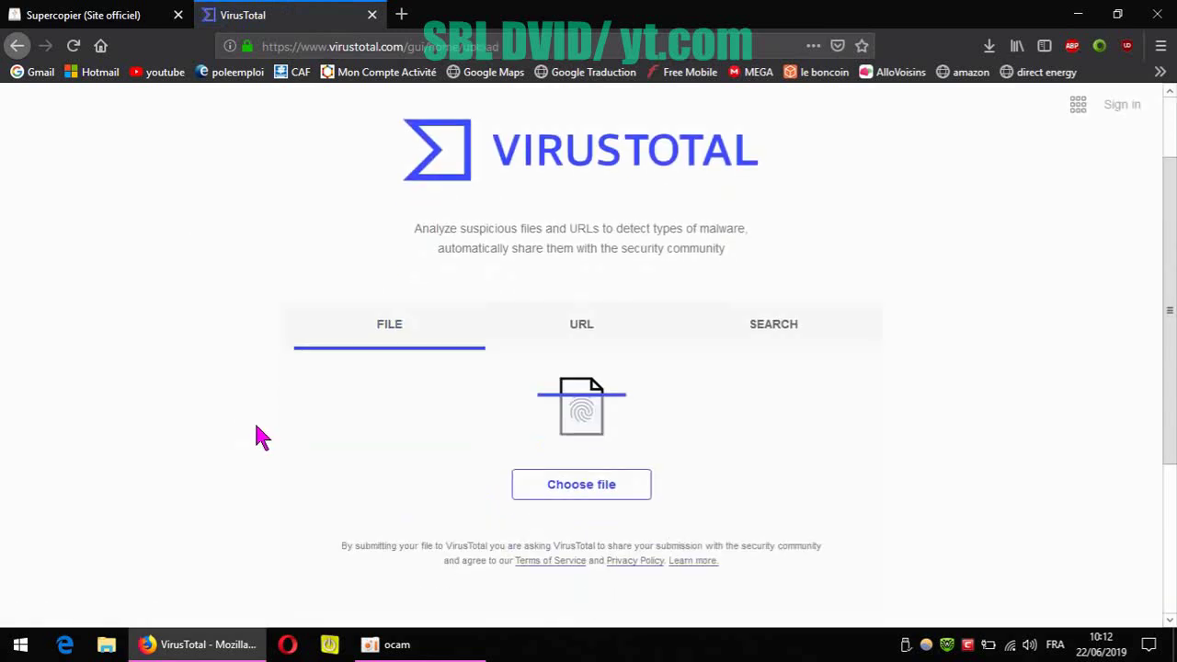
- Submit supercopier-windows-x86_64-1.6.1.5-setup.exe from the Téléchargements folder to VirusTotal for analysis
left_click(547, 412)
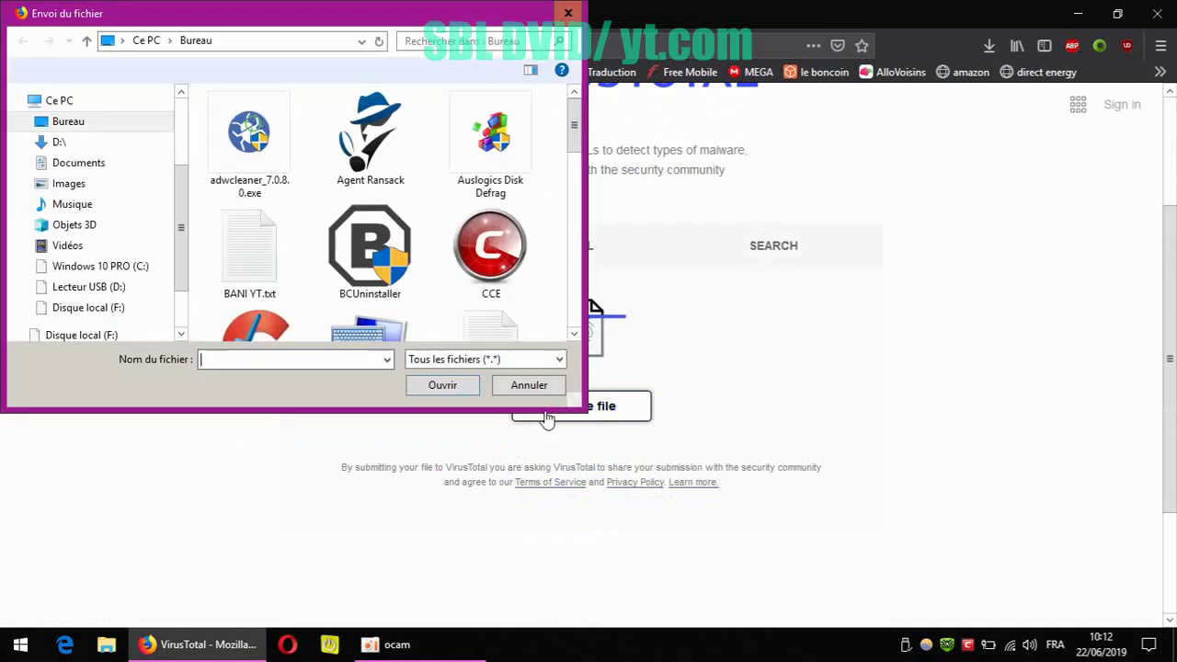
left_click_drag(180, 231, 189, 179)
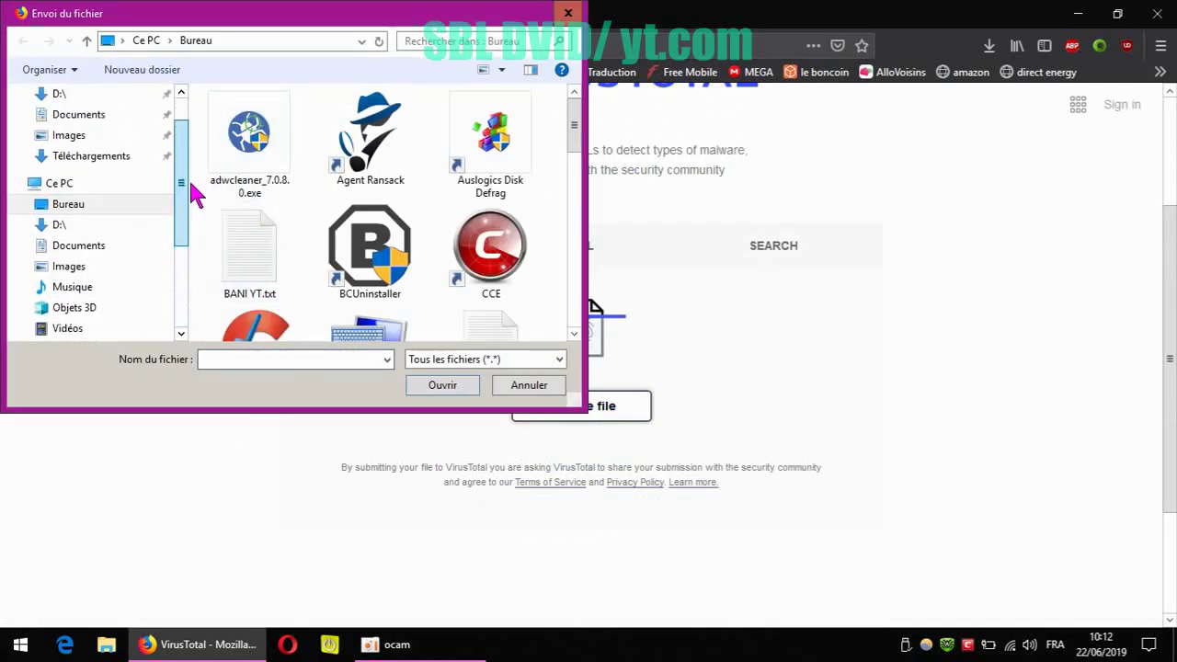
left_click(119, 166)
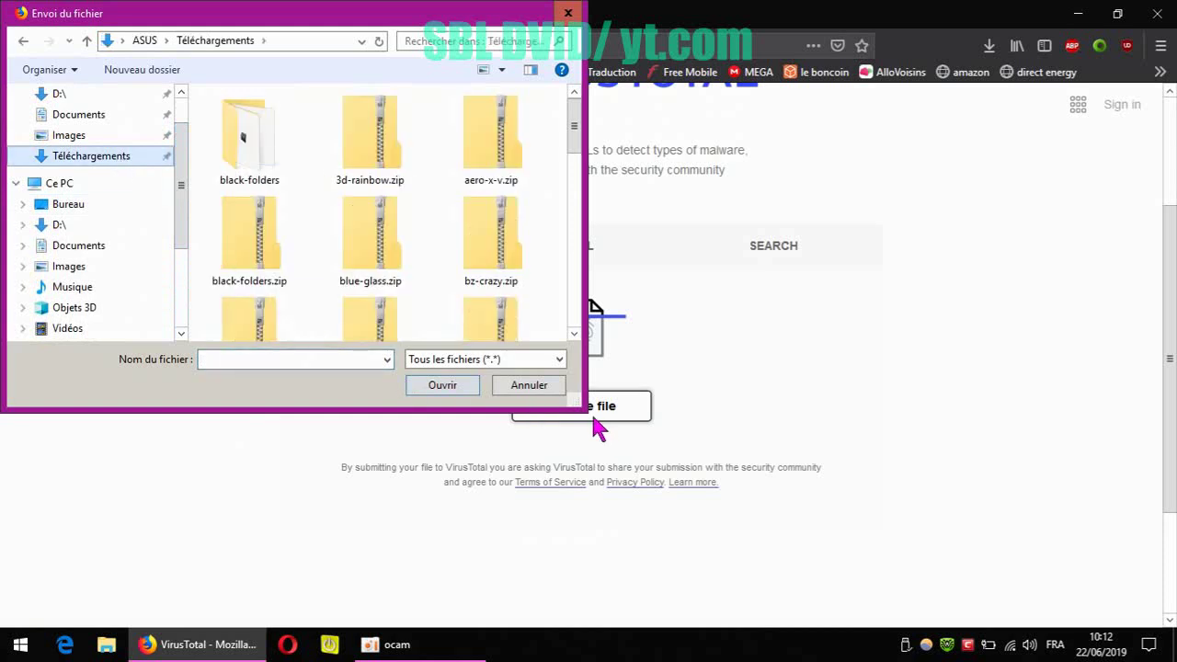
left_click_drag(588, 412, 946, 588)
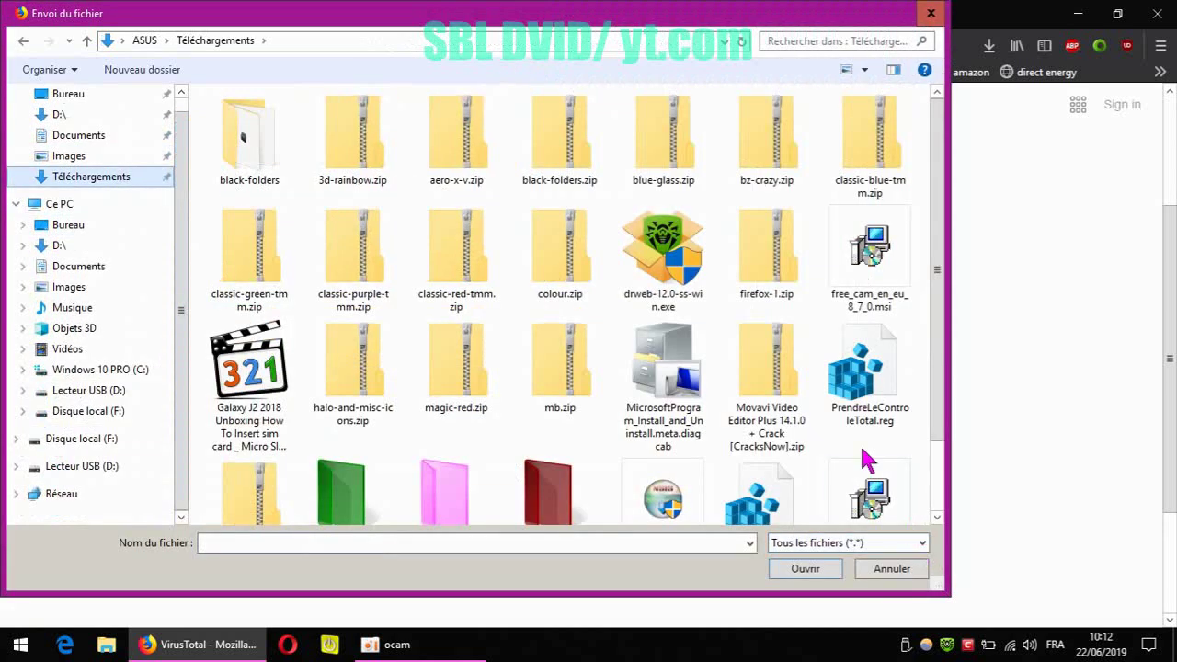
left_click_drag(932, 368, 920, 491)
left_click(662, 364)
left_click(800, 567)
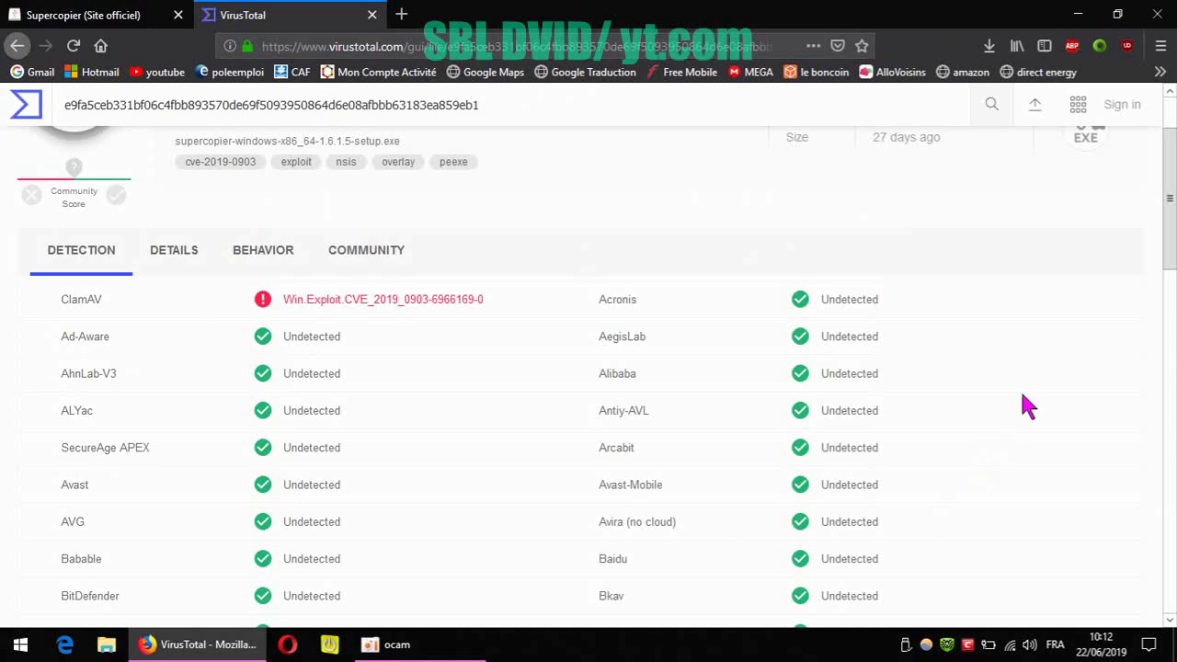
- Review the VirusTotal detection summary and the individual antivirus engine results for the Supercopier installer
scroll(1028, 405, "up", 2)
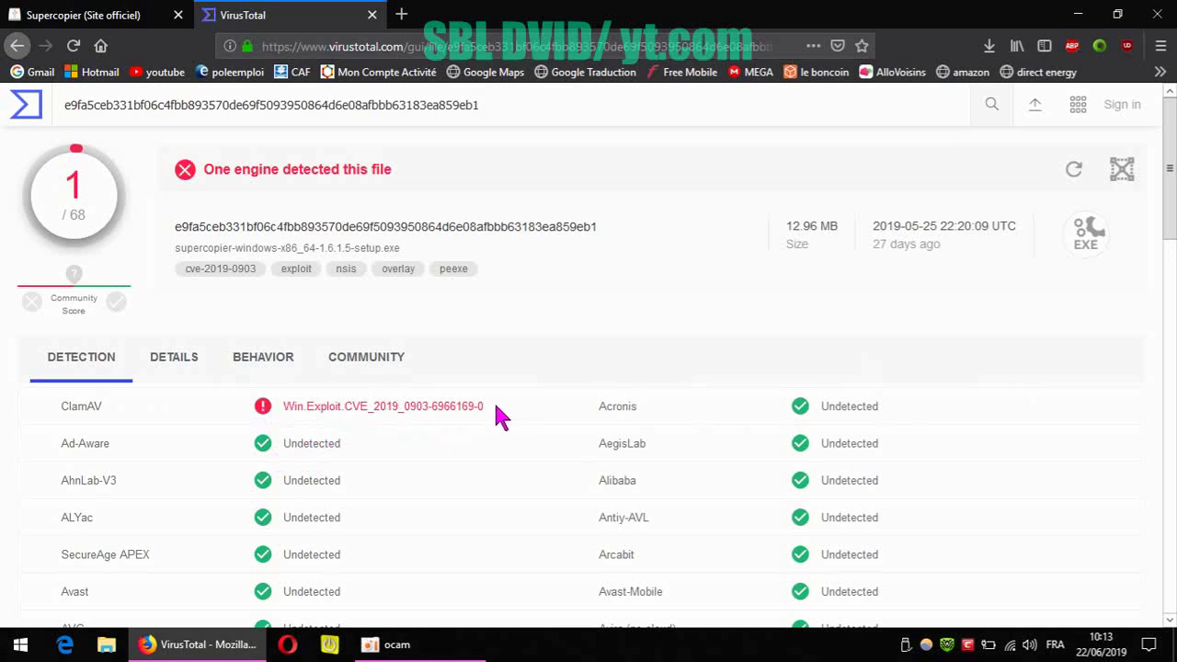
scroll(478, 409, "down", 6)
scroll(469, 408, "up", 4)
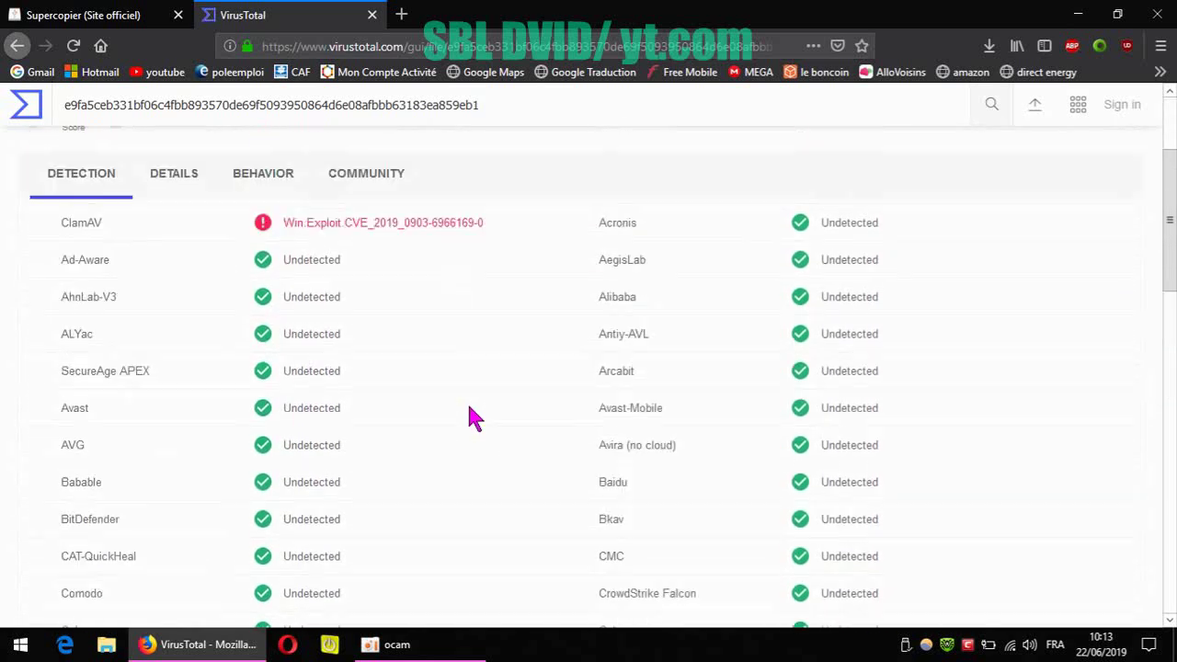
- Return to the top of the VirusTotal report, and close its tab and the browser
scroll(469, 409, "up", 2)
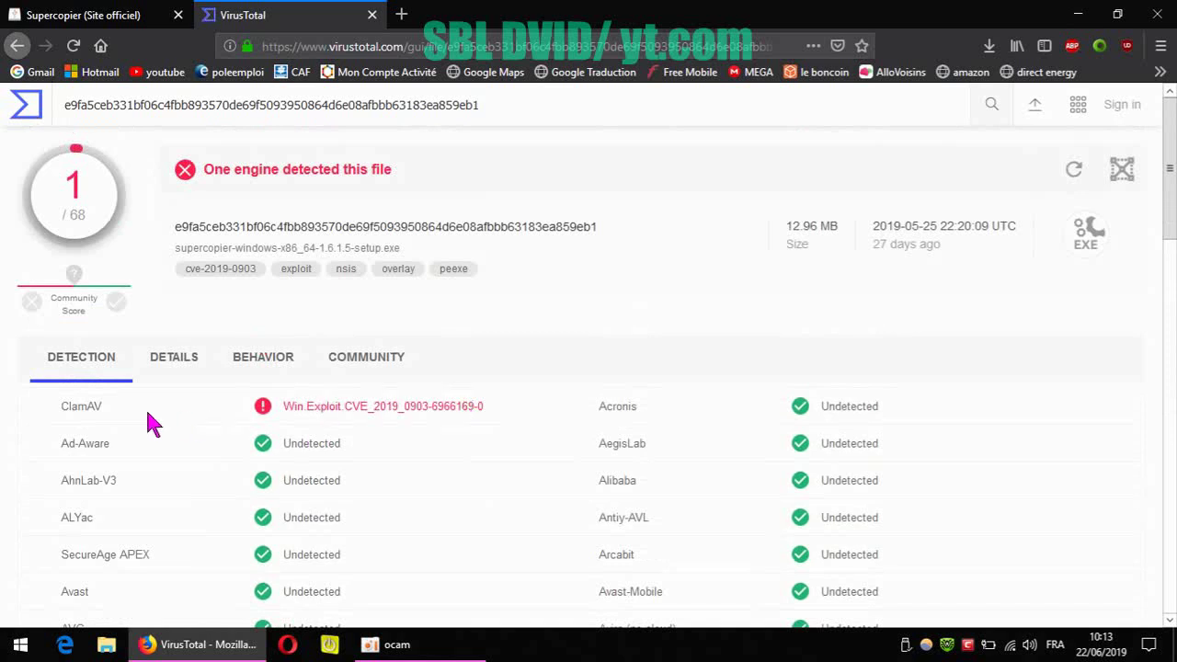
left_click(372, 14)
left_click(1156, 15)
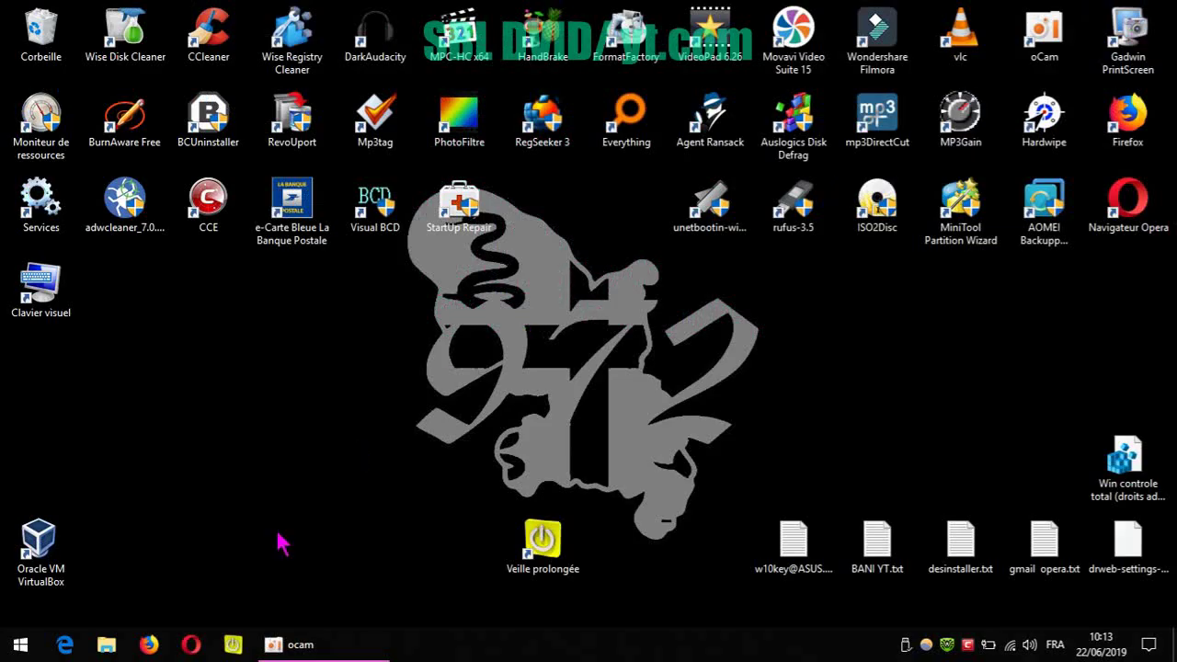
- Scan supercopier-windows-x86_64-1.6.1.5-setup.exe in the Téléchargements folder with Dr.Web and close the scanner when the analysis finishes
left_click(106, 644)
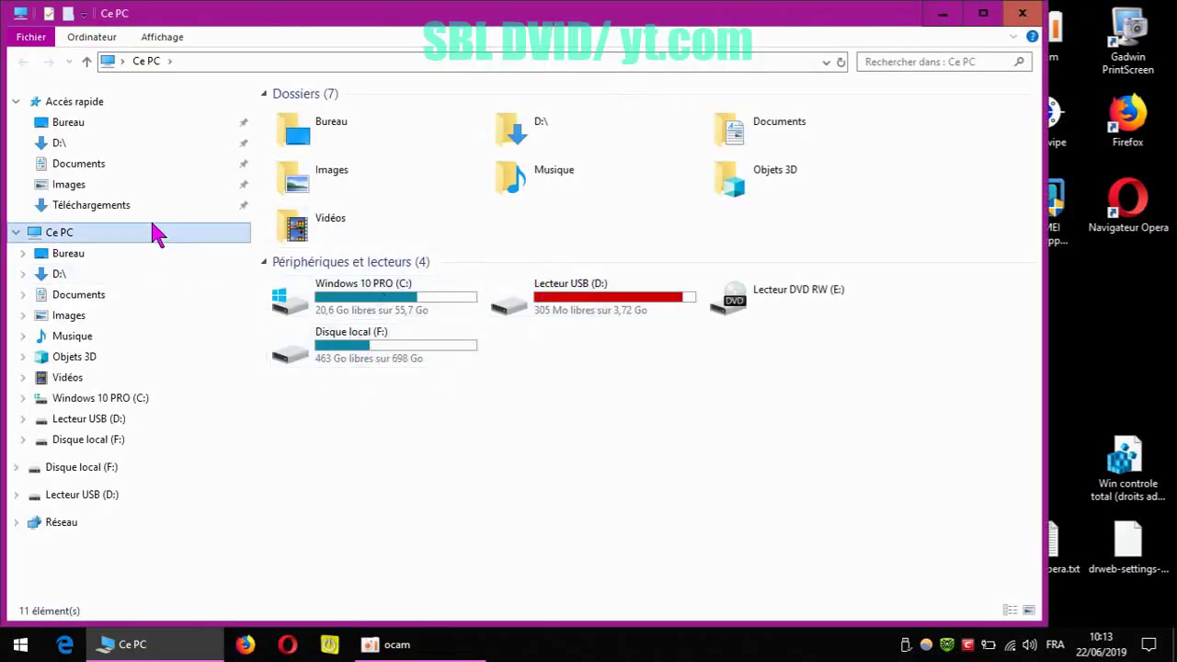
left_click(120, 209)
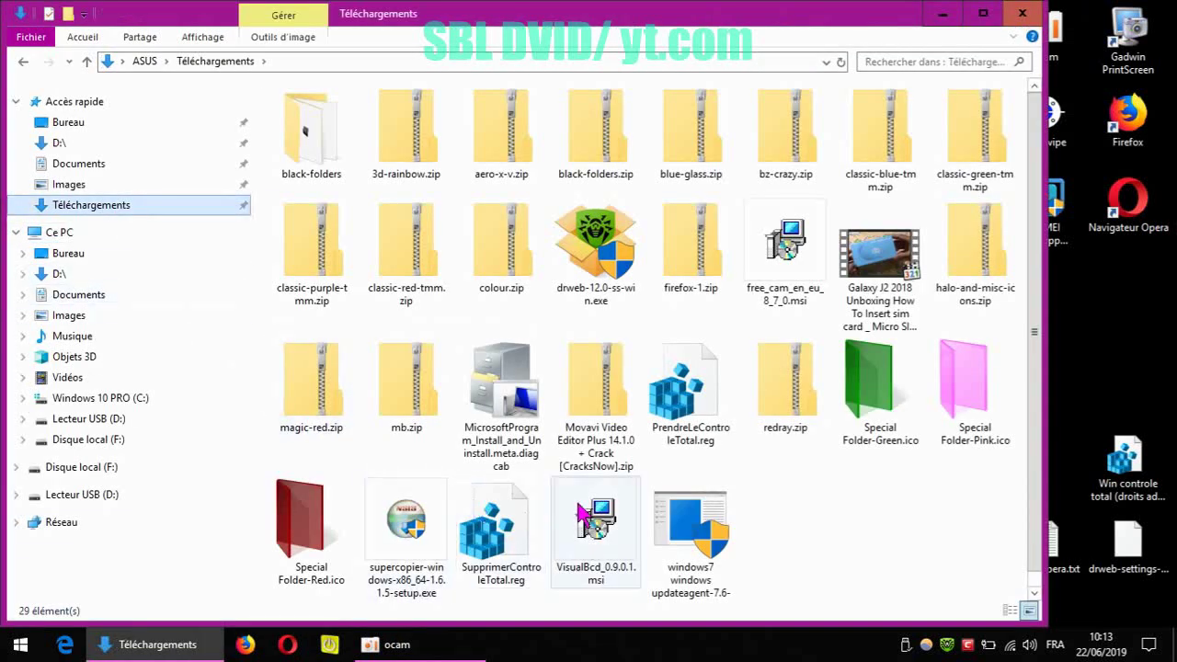
right_click(425, 550)
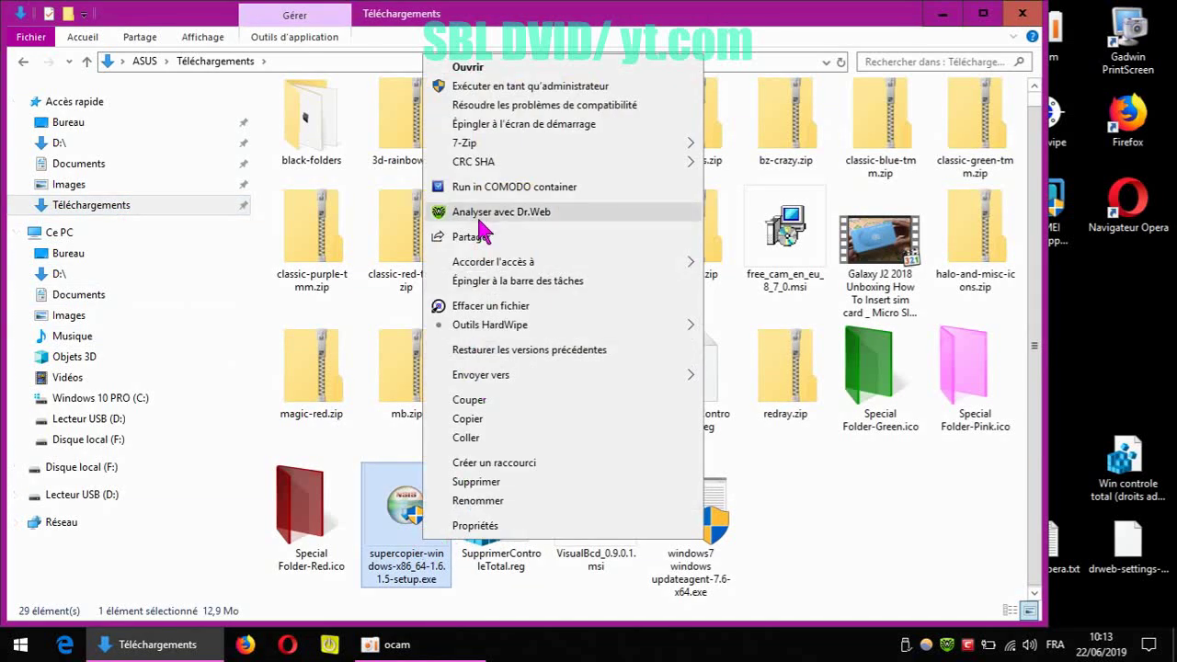
left_click(484, 230)
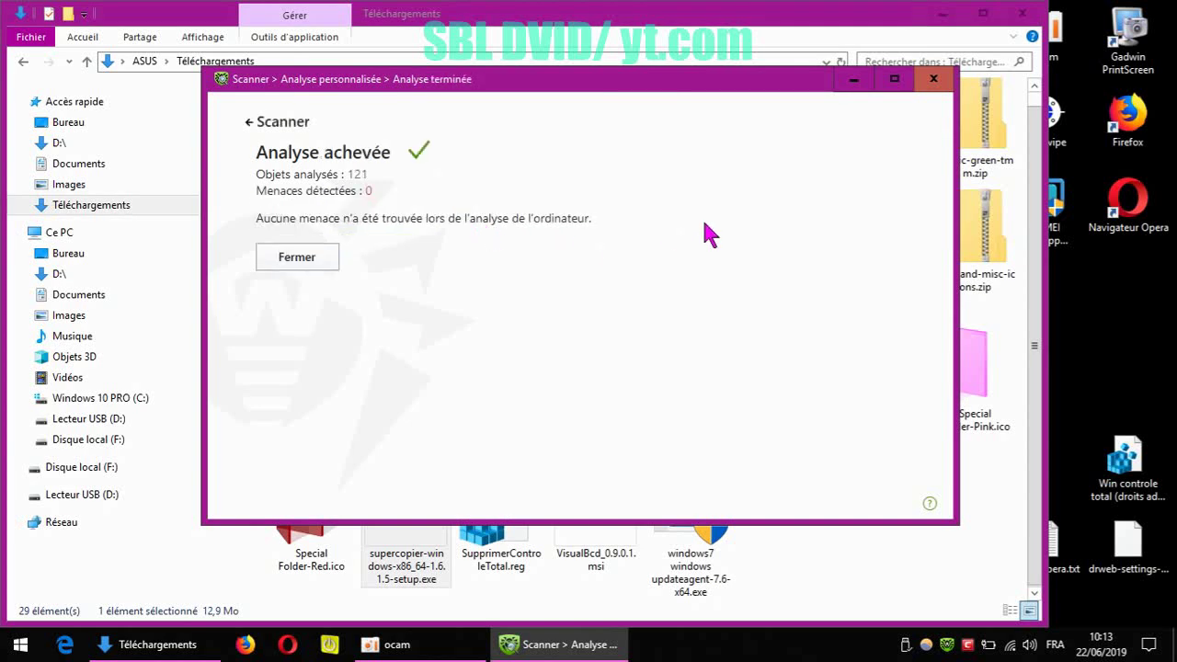
left_click(934, 80)
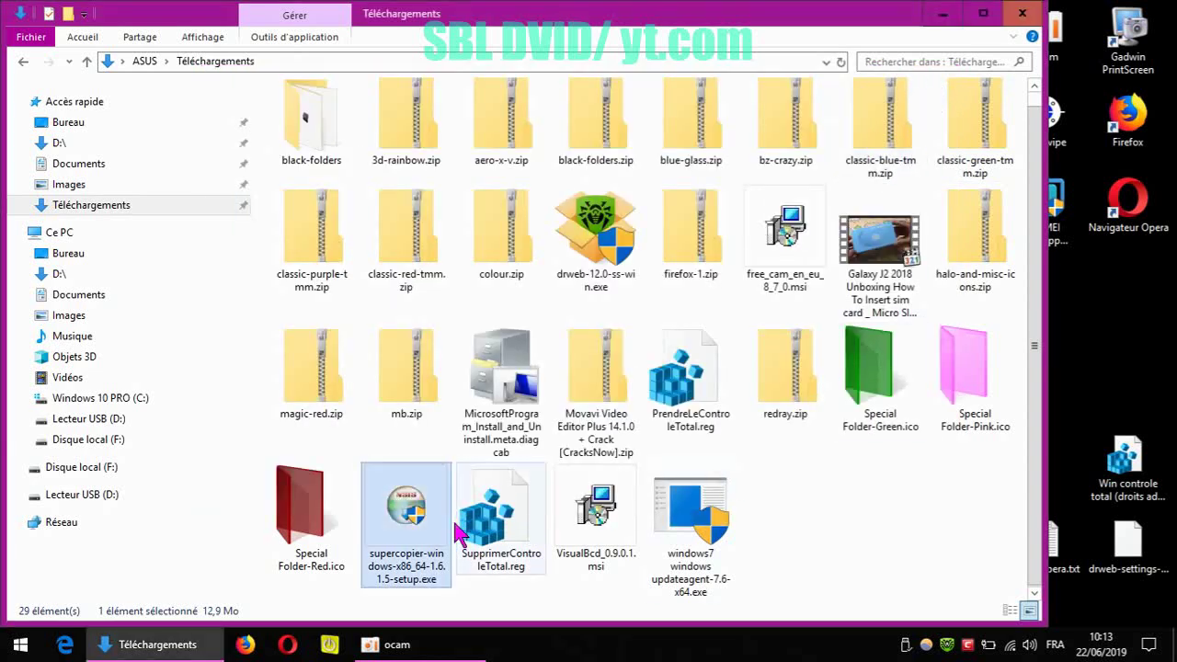
- Run the Supercopier installer as administrator and close the Téléchargements folder window
right_click(408, 520)
mouse_move(472, 117)
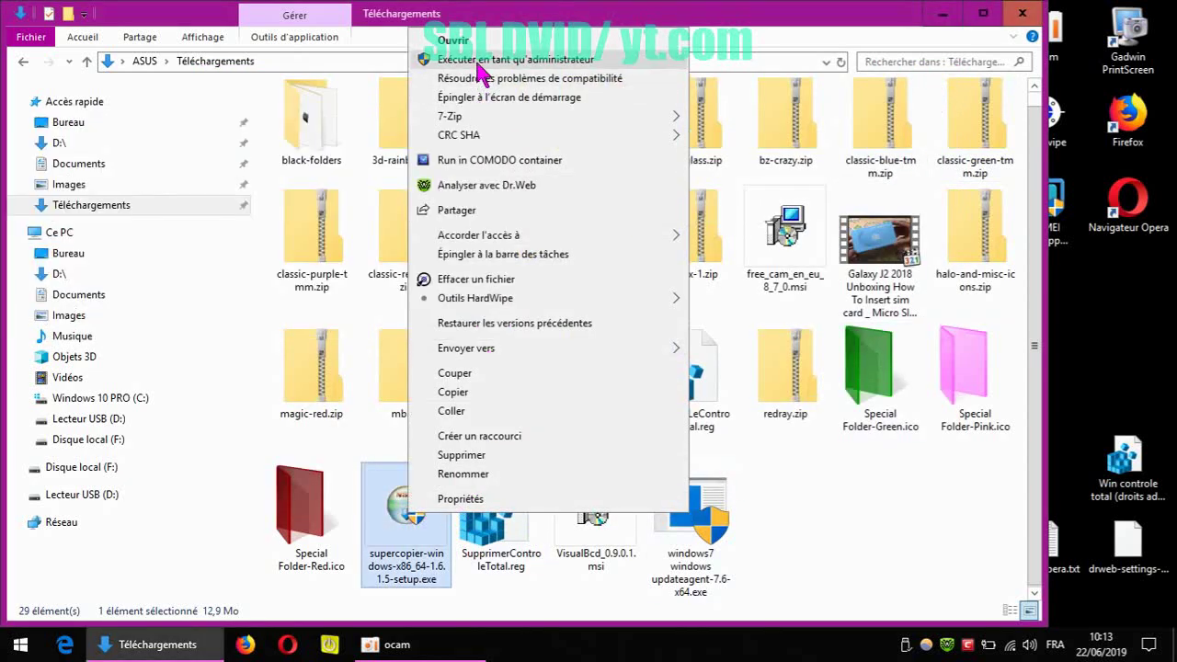
left_click(475, 61)
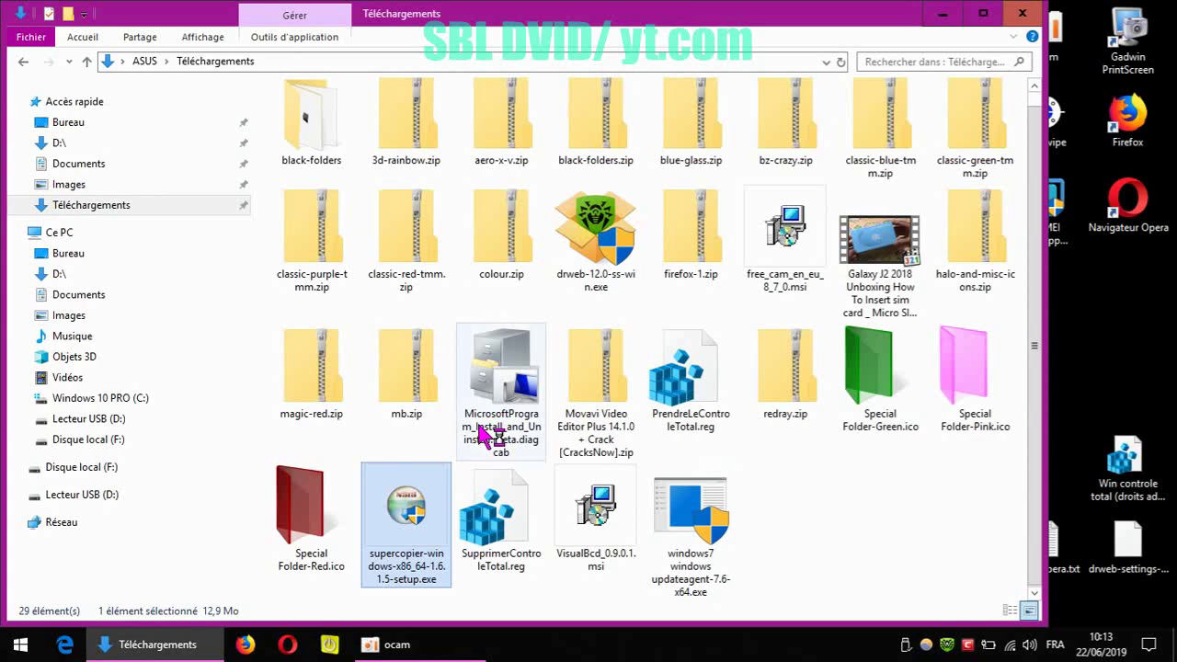
left_click(1022, 17)
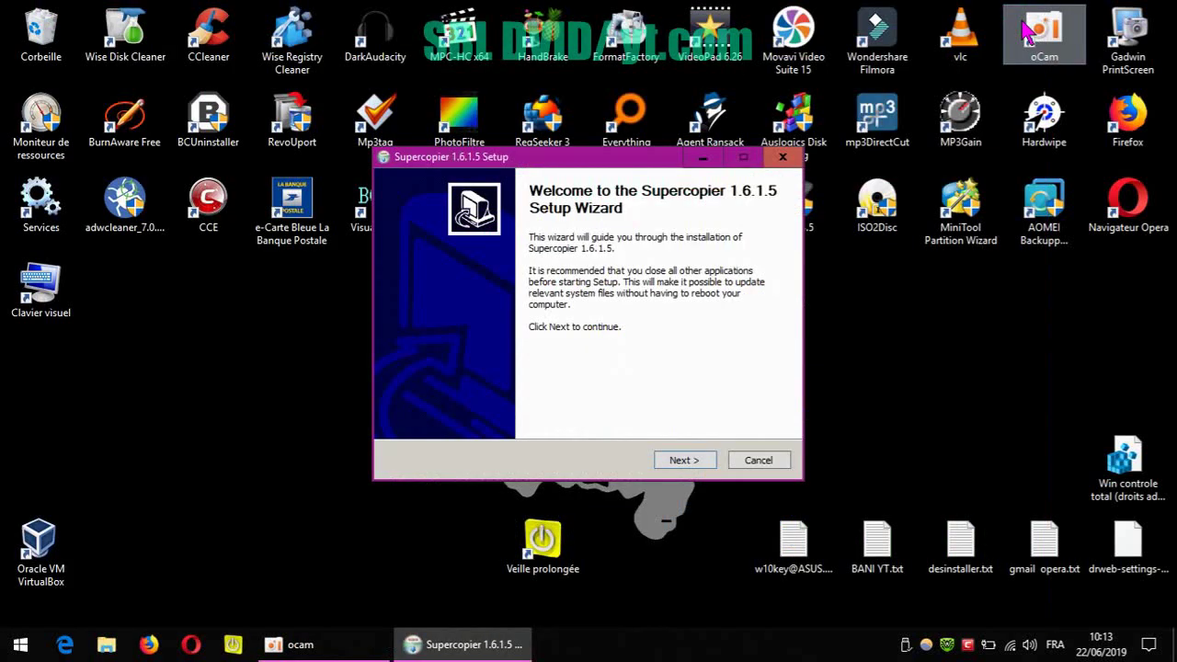
- Install Supercopier 1.6.1.5 in C:\Program Files\Supercopier, finish with it set to run, and accept its startup warning
left_click(685, 460)
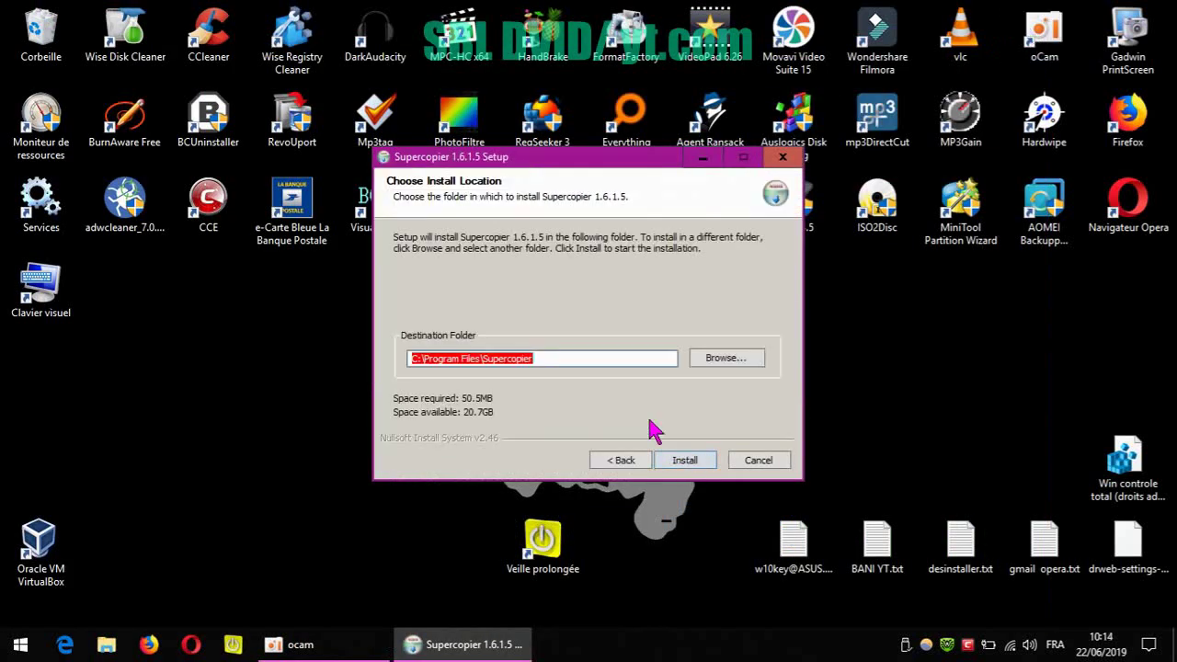
left_click(685, 465)
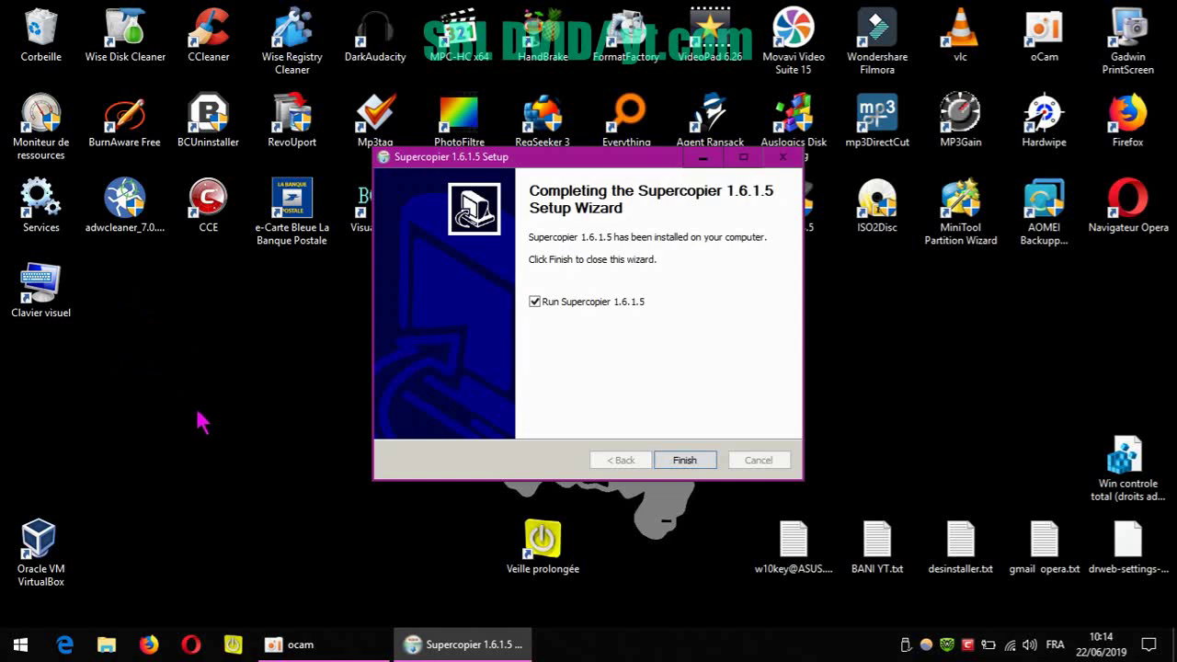
left_click(685, 465)
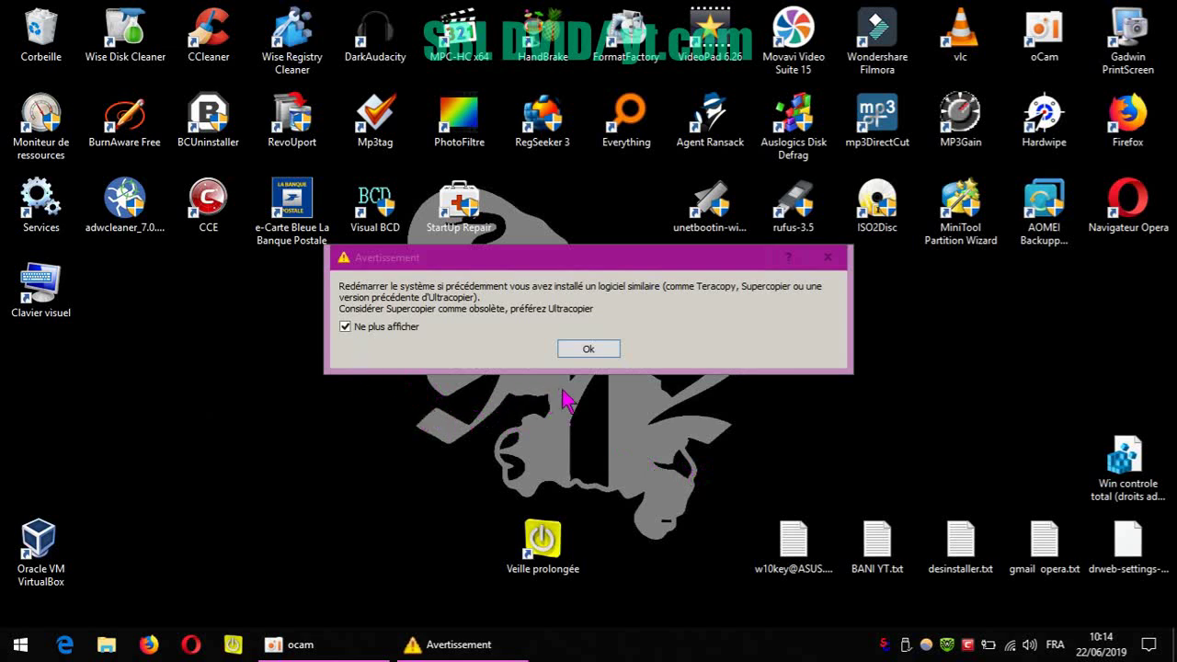
left_click(604, 355)
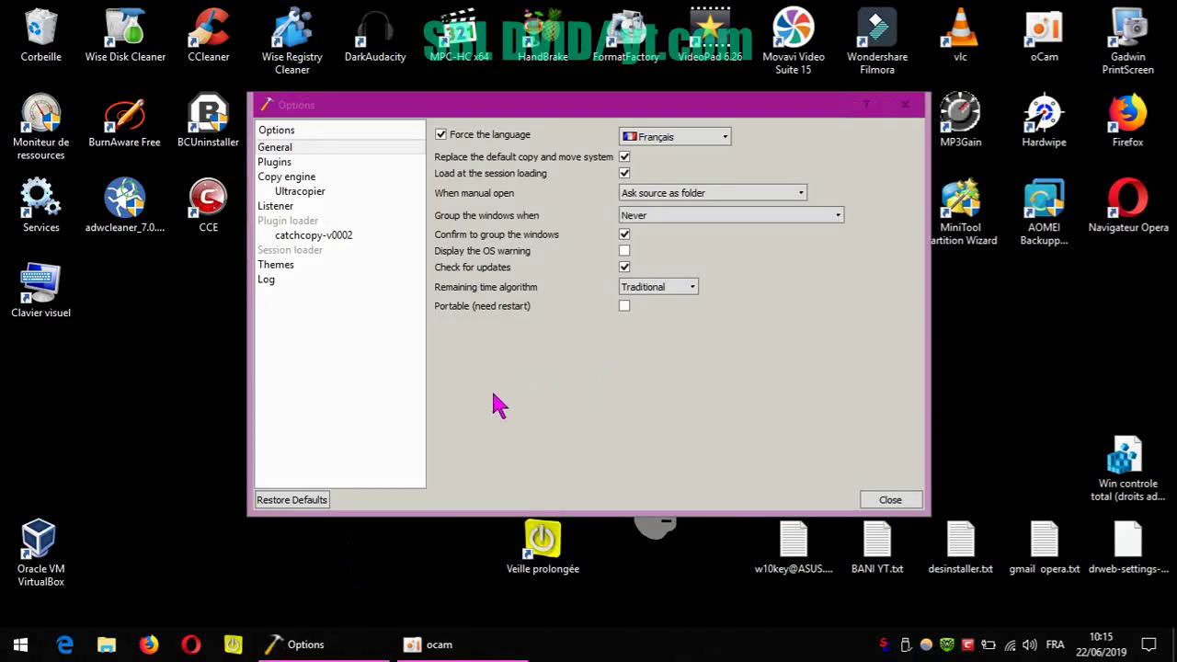
- Examine Supercopier's tray commands and its General, Plugins and Copy engine options, including Ultracopier's transfer and error-and-collision settings
right_click(885, 646)
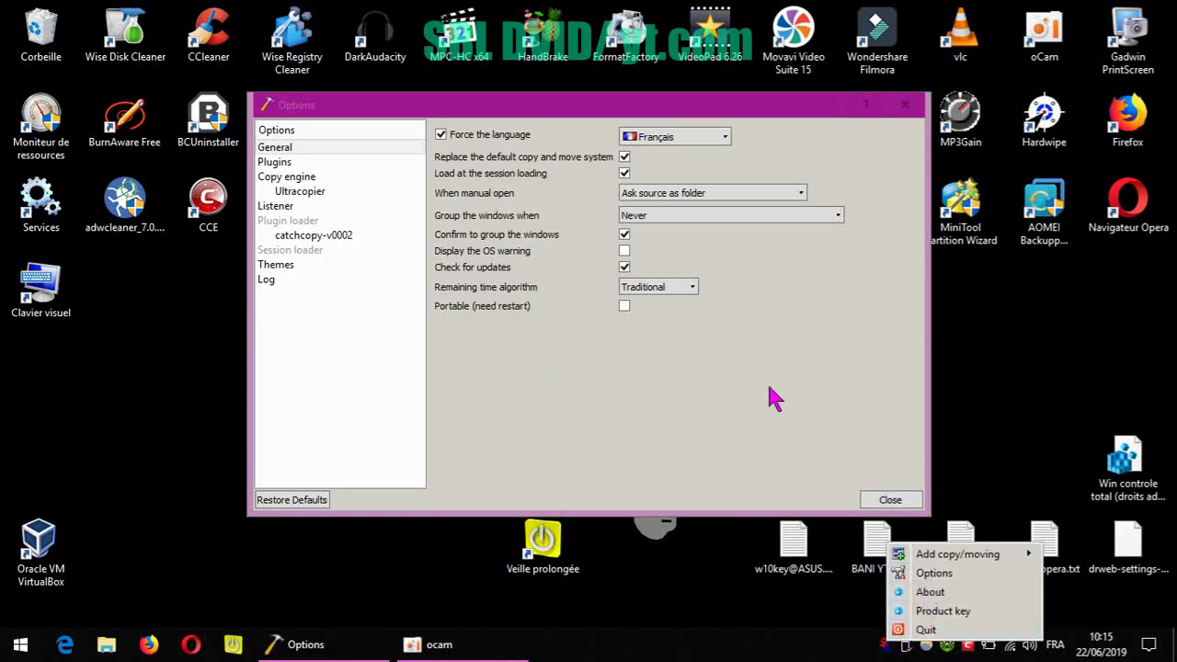
left_click(741, 376)
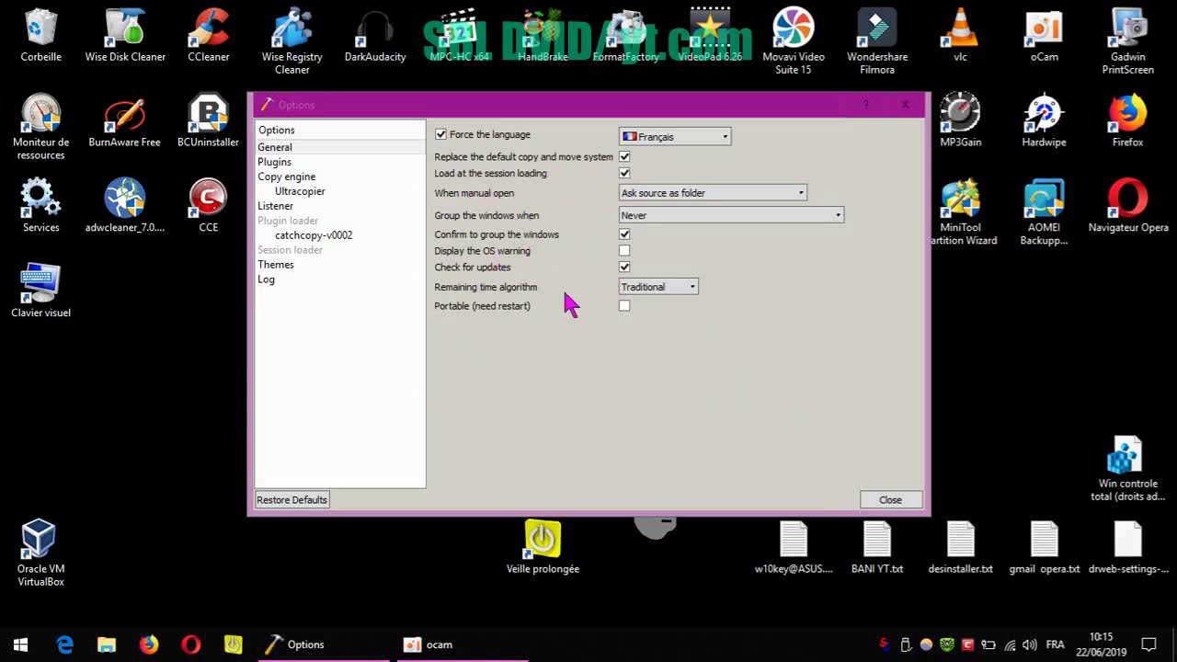
left_click(291, 144)
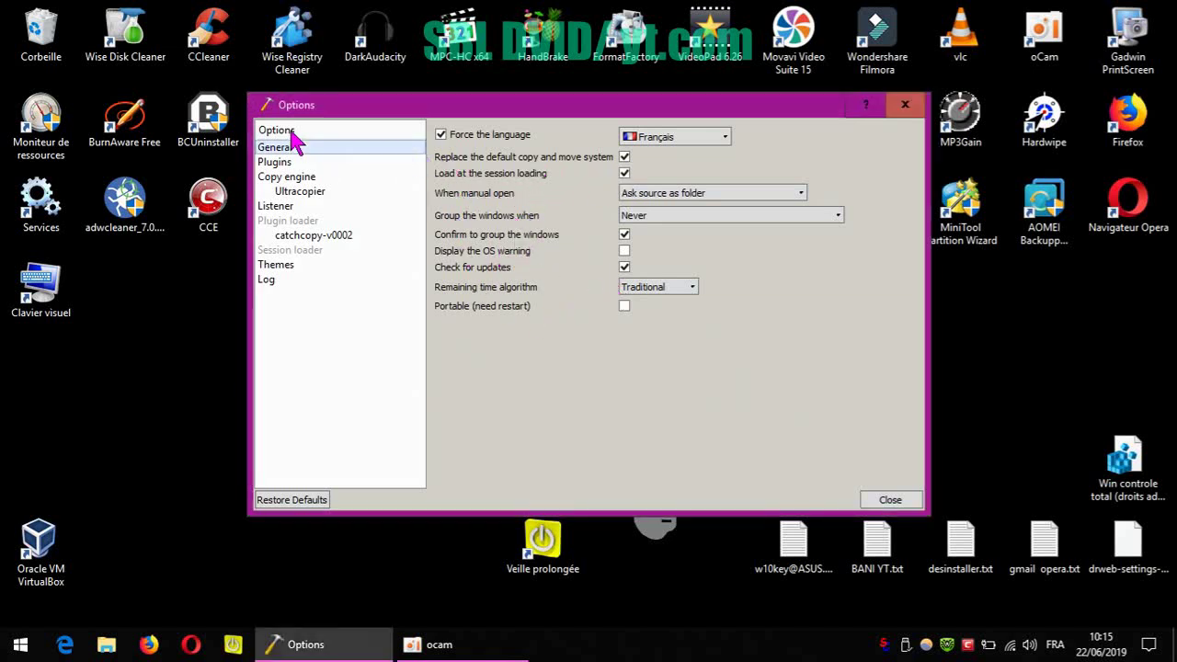
left_click(279, 163)
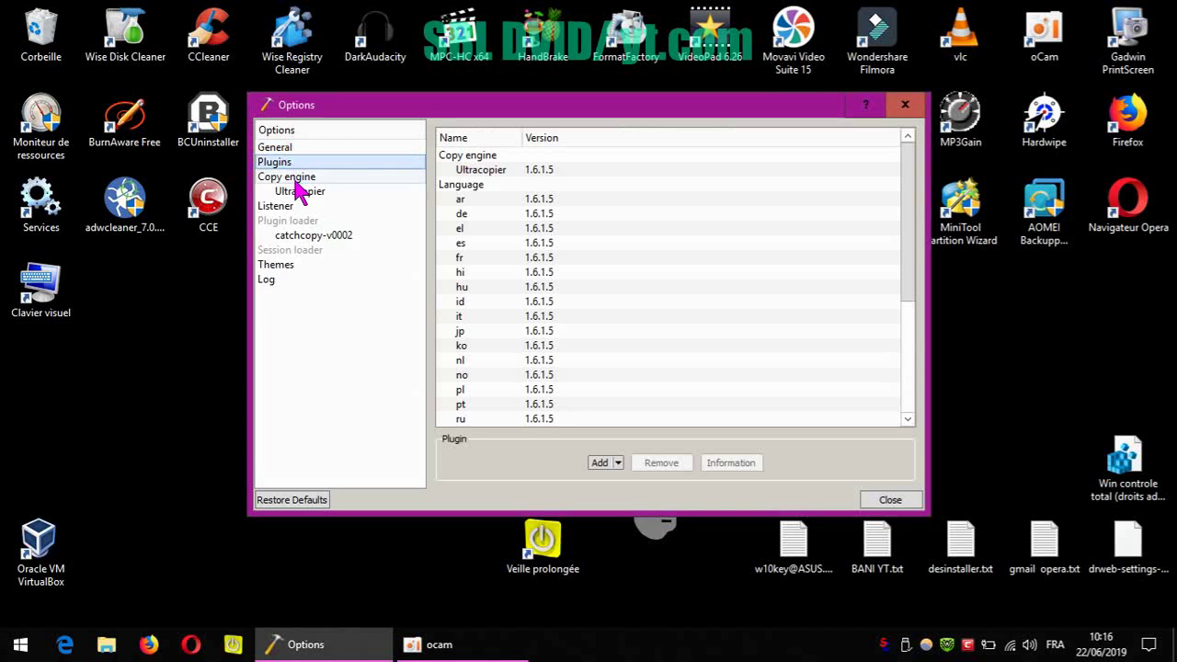
left_click(295, 179)
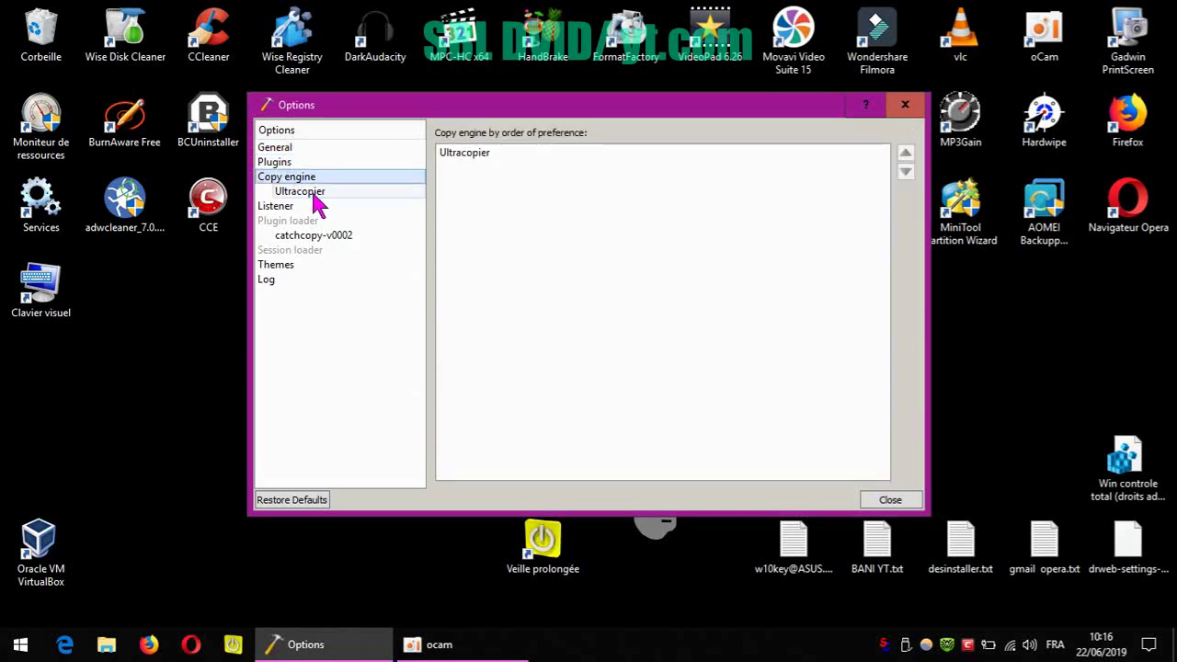
left_click(312, 193)
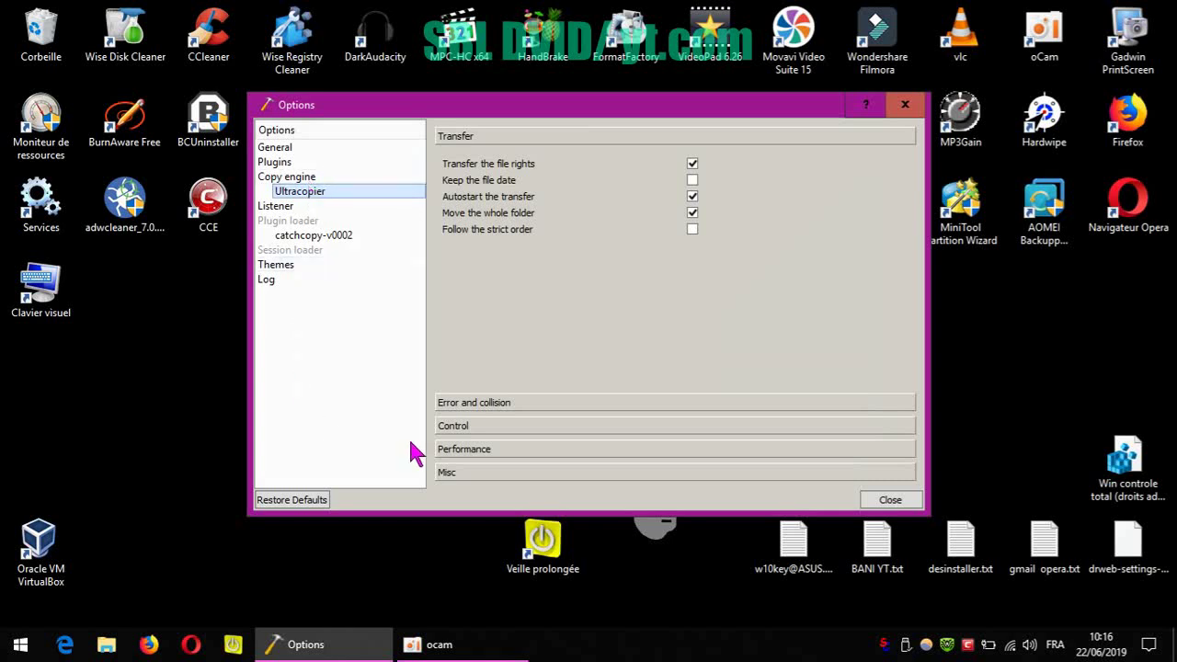
left_click(516, 409)
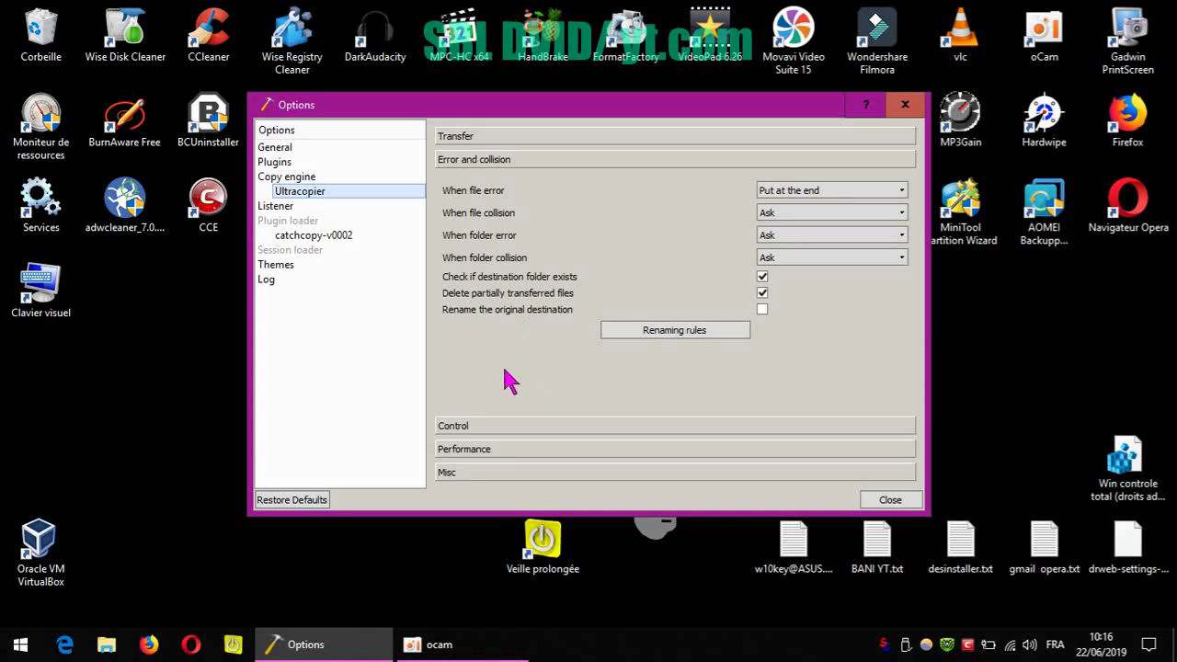
- Review the language setting in the General options and Ultracopier's Transfer settings, and close the options
left_click(293, 149)
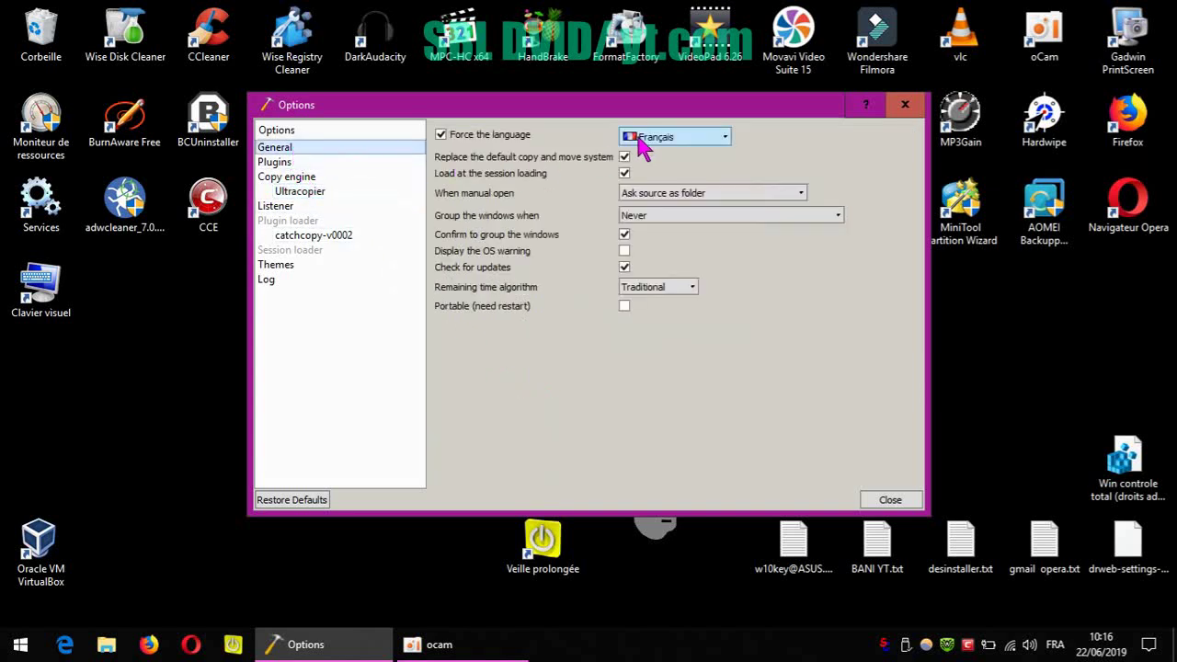
left_click(304, 177)
left_click(311, 191)
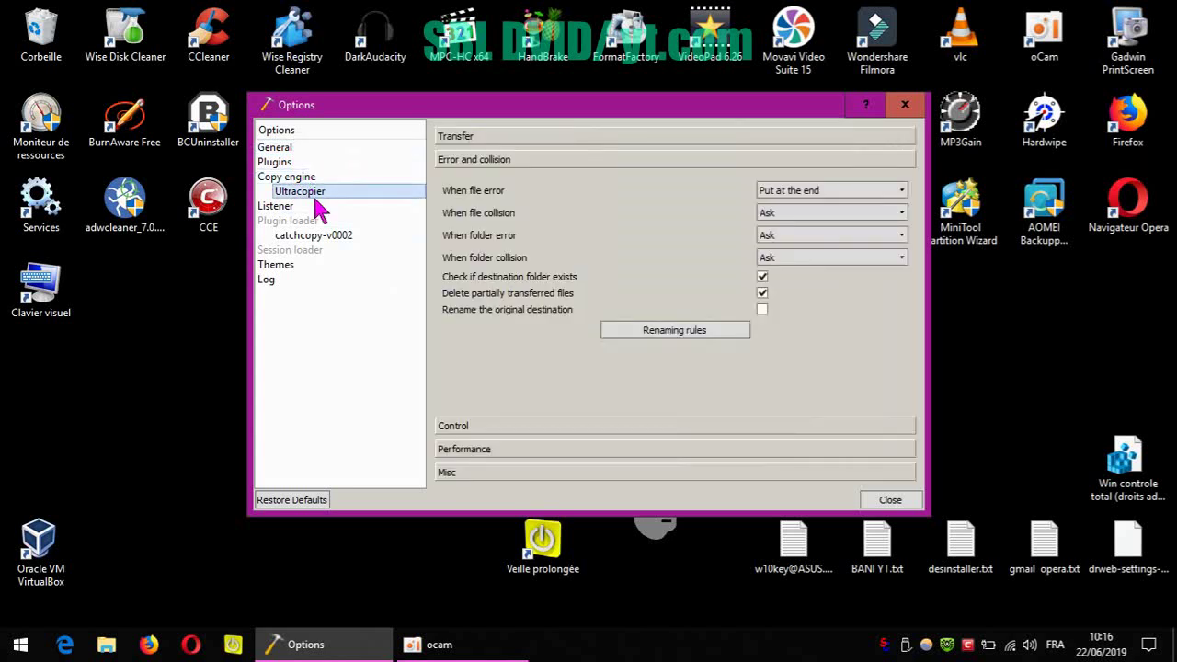
left_click(465, 138)
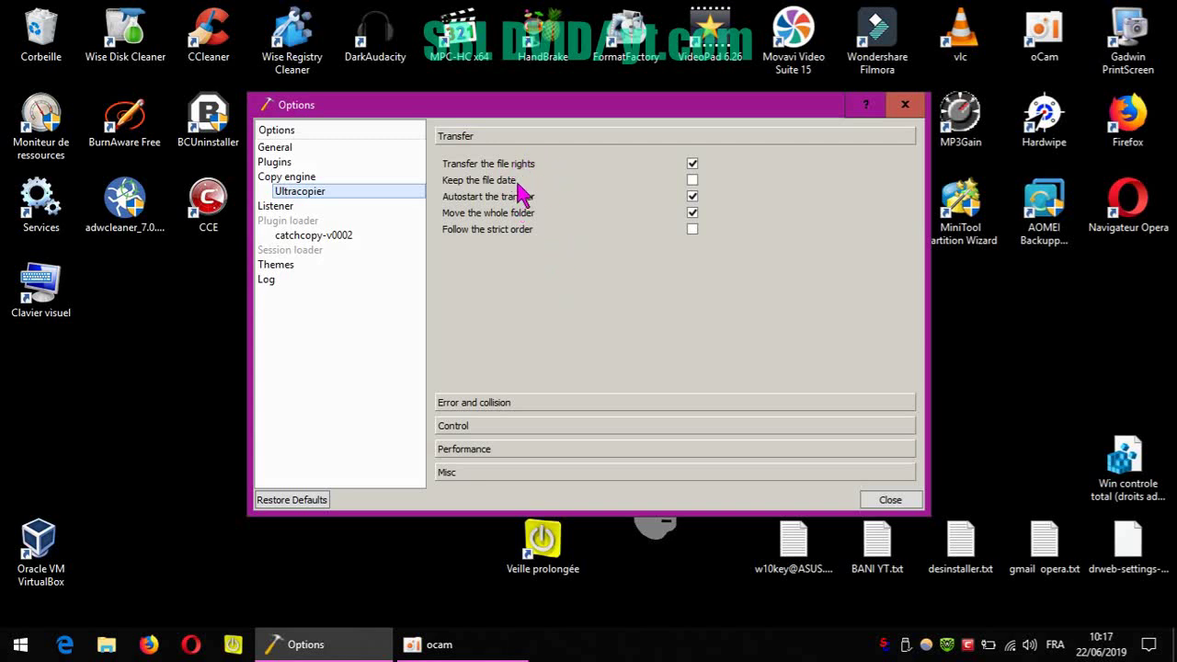
left_click(905, 104)
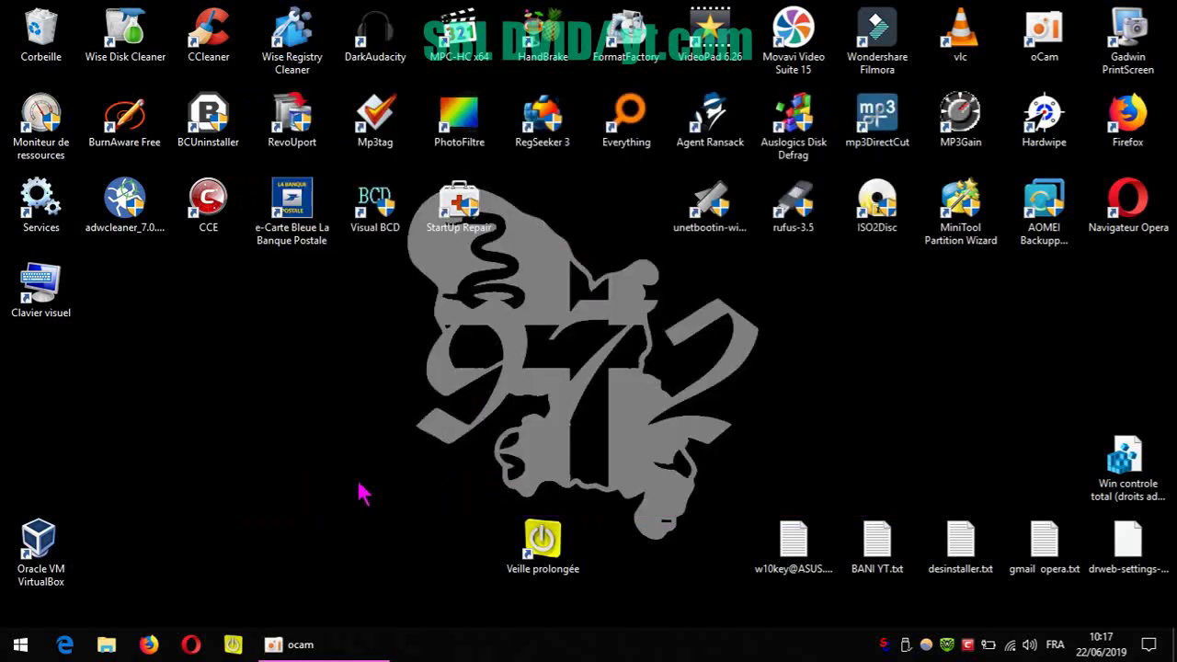
- Turn off Vérifier les mise à jour in the general options and view the installed plugins
mouse_move(329, 650)
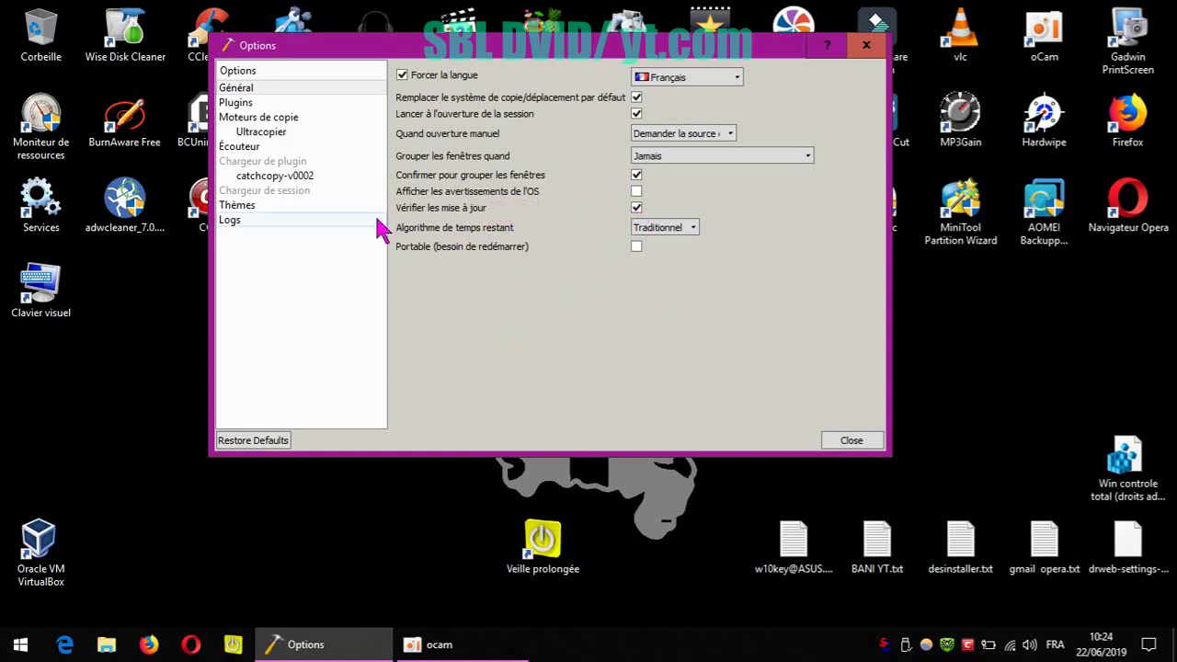
left_click(636, 207)
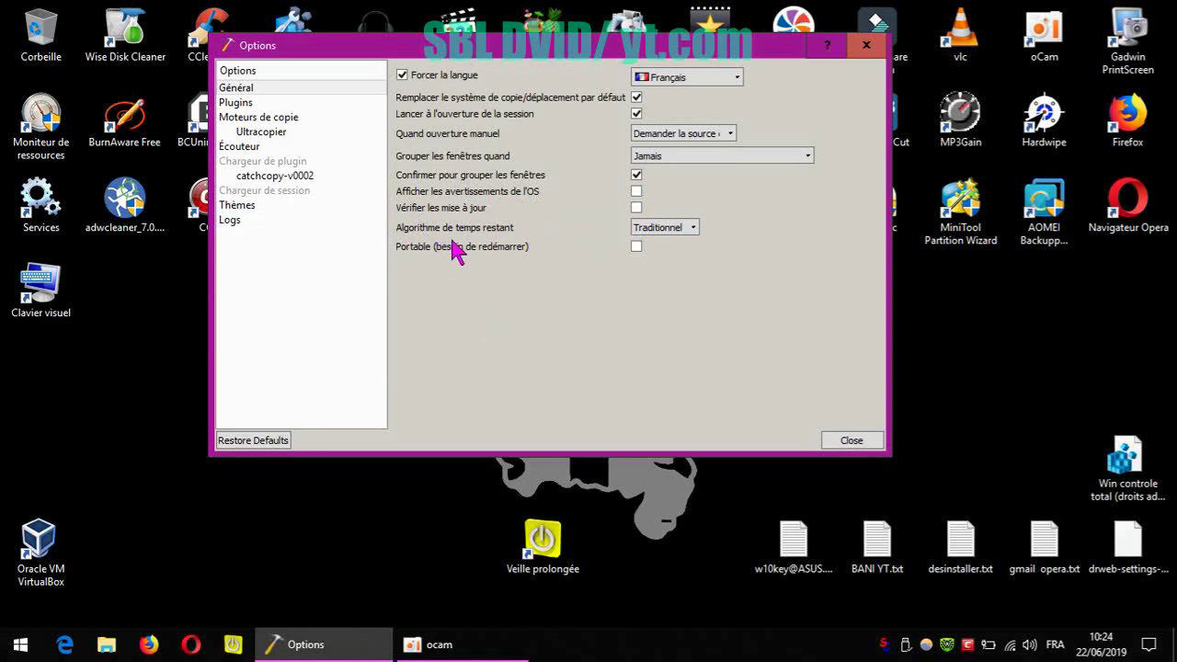
left_click(241, 103)
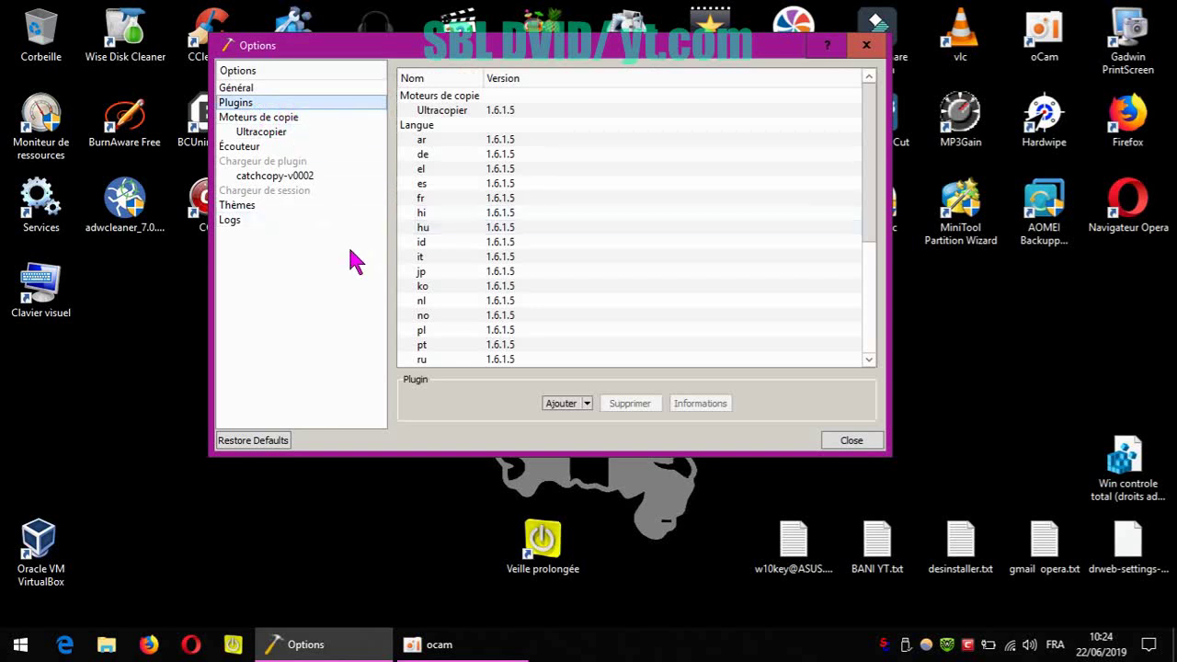
left_click(498, 156)
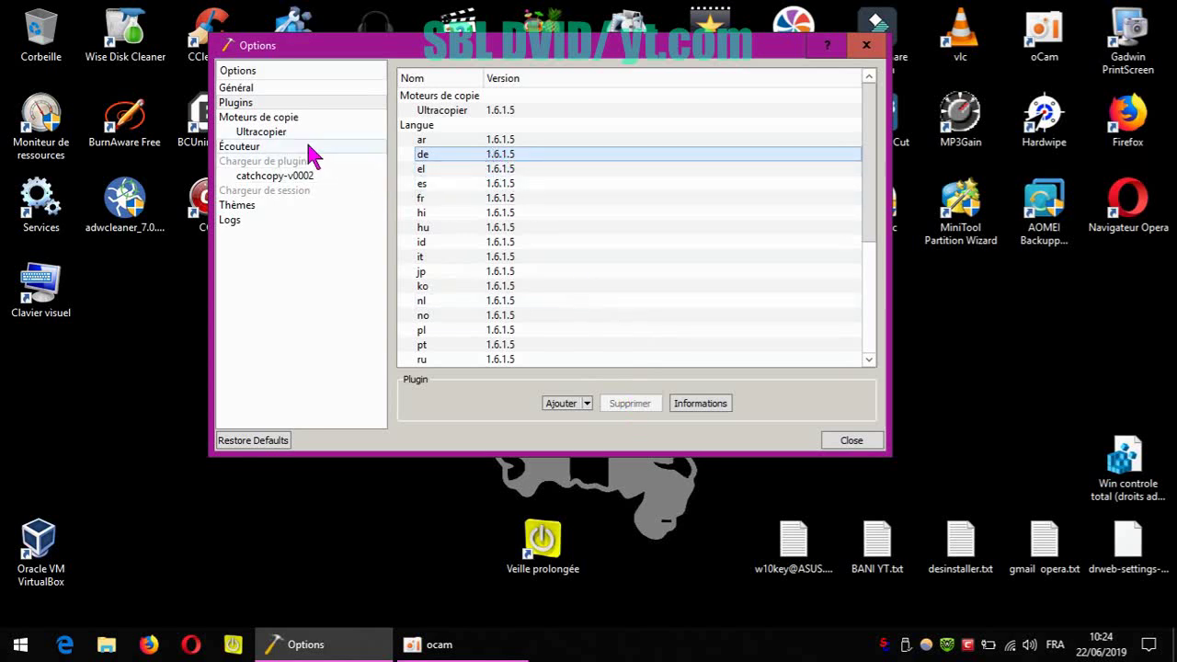
- Examine the Ultracopier copy engine's Transfert and Erreur et collision settings
left_click(274, 119)
left_click(267, 131)
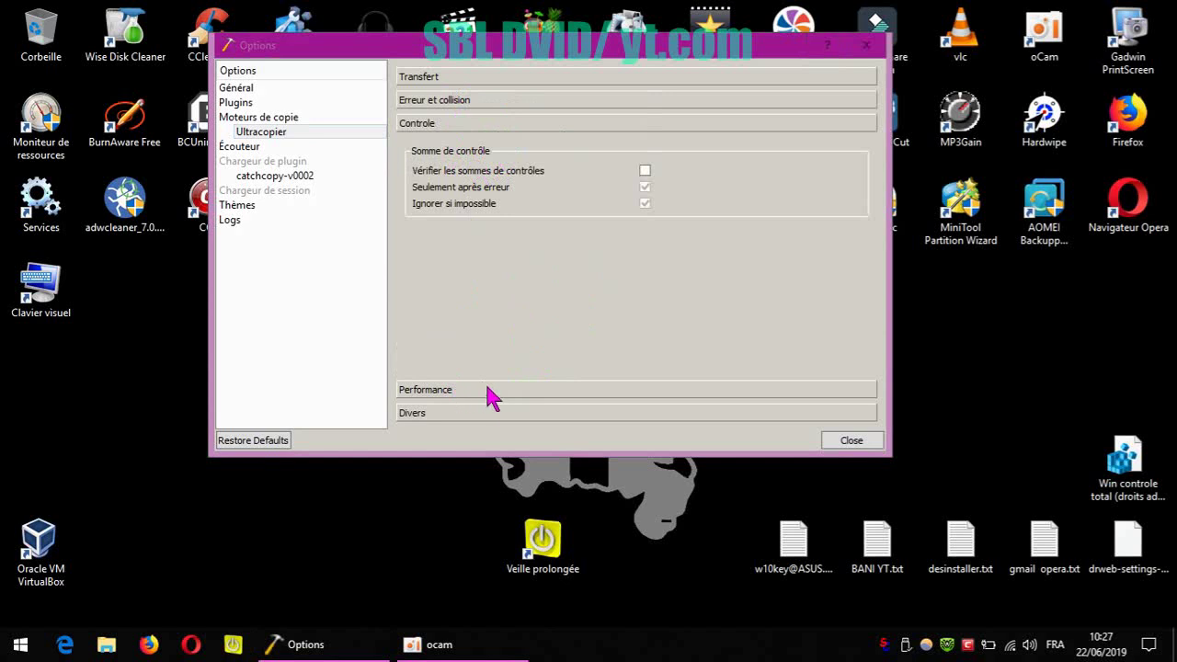
left_click(479, 85)
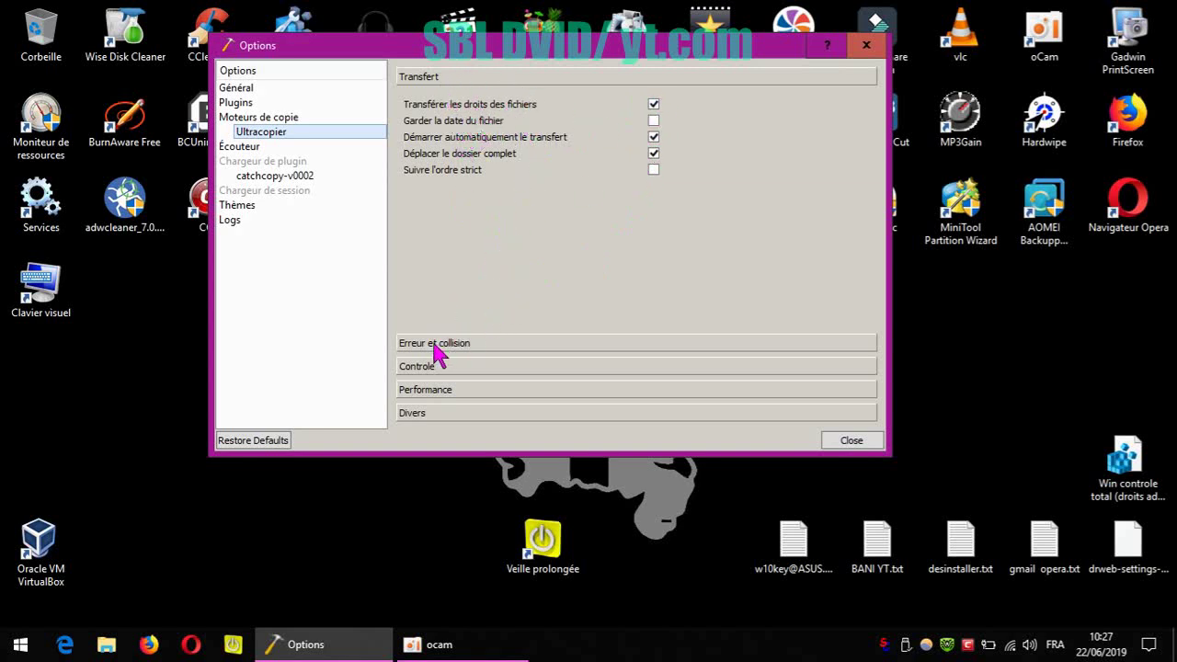
left_click(471, 346)
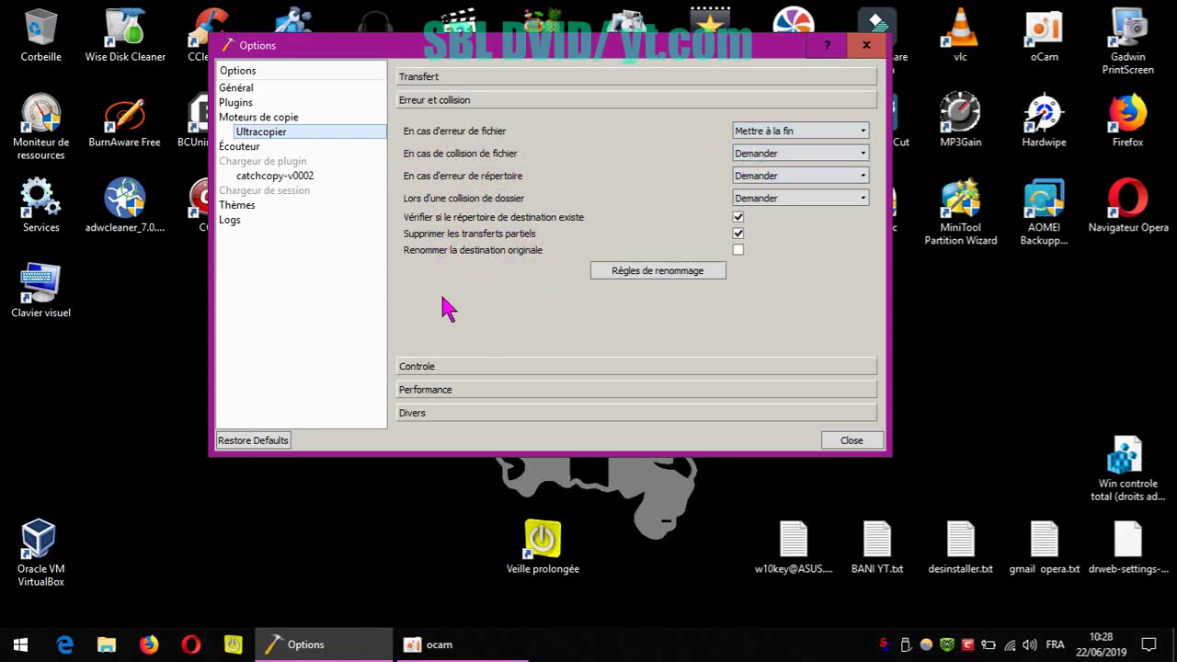
- Enable Vérifier les sommes de contrôles for the Ultracopier copy engine and open its Performance settings
left_click(439, 367)
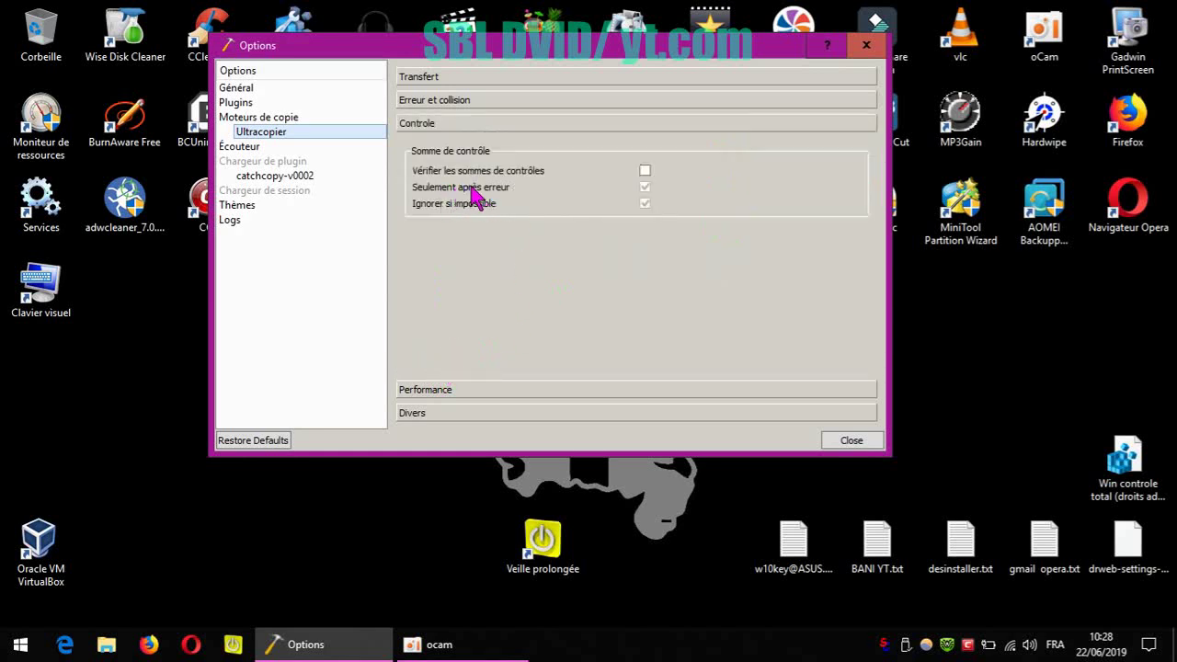
left_click(645, 171)
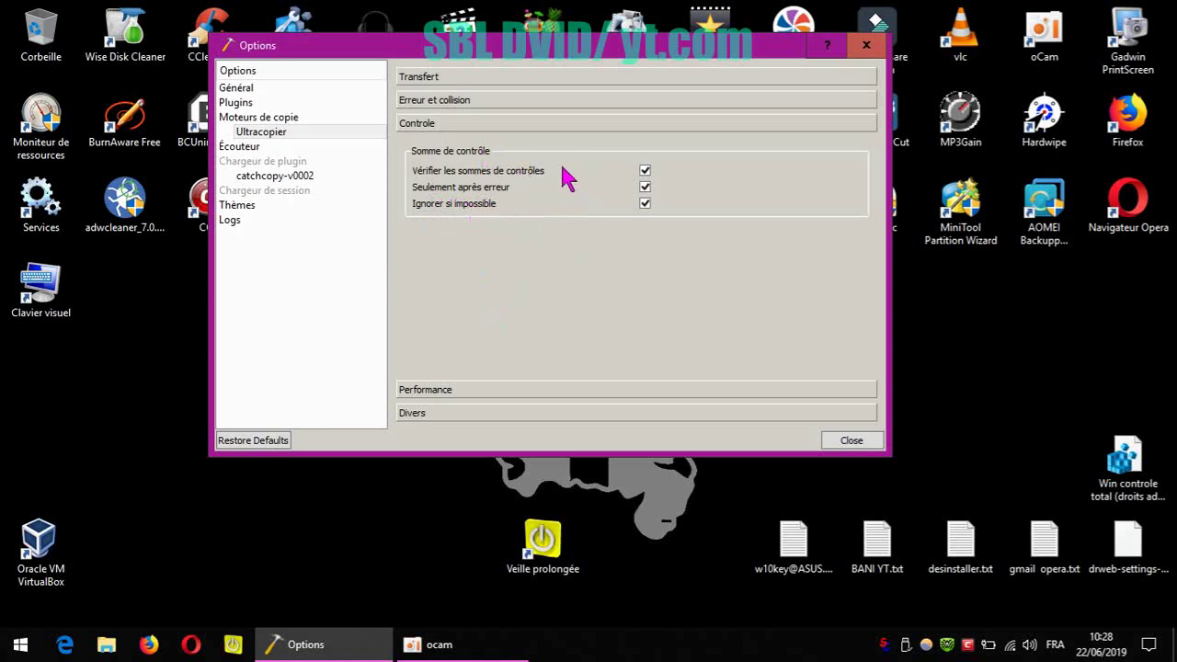
left_click(490, 392)
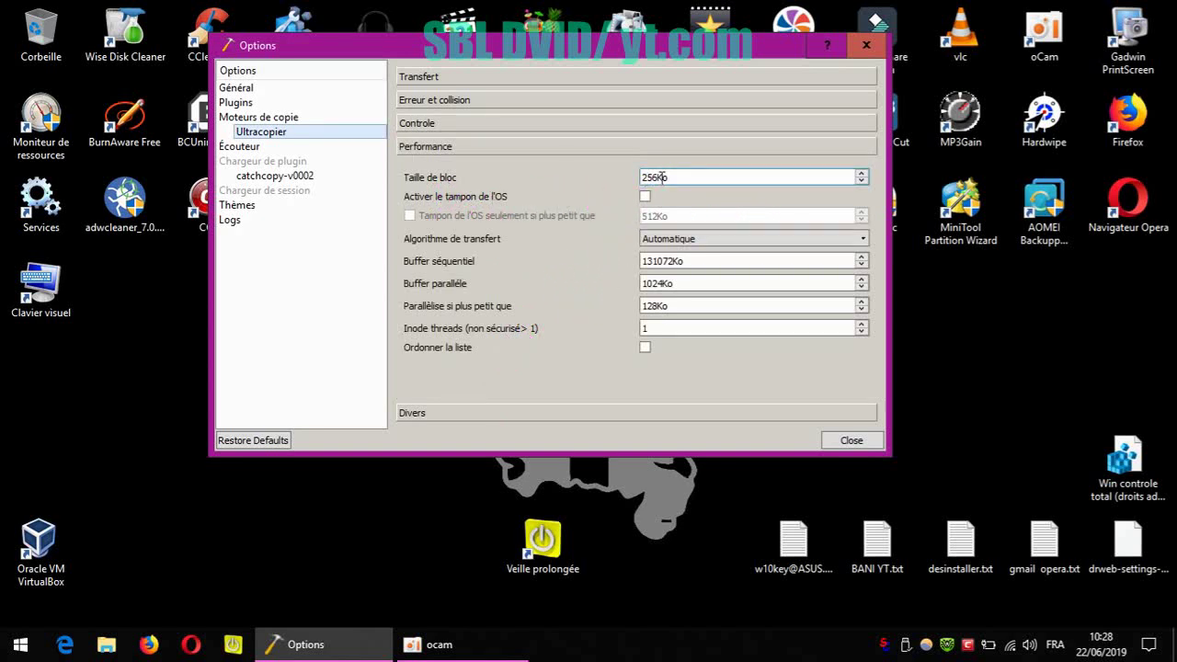
- Examine the Ultracopier copy engine's Performance and Divers settings, including its exclusion and inclusion filters
mouse_move(564, 355)
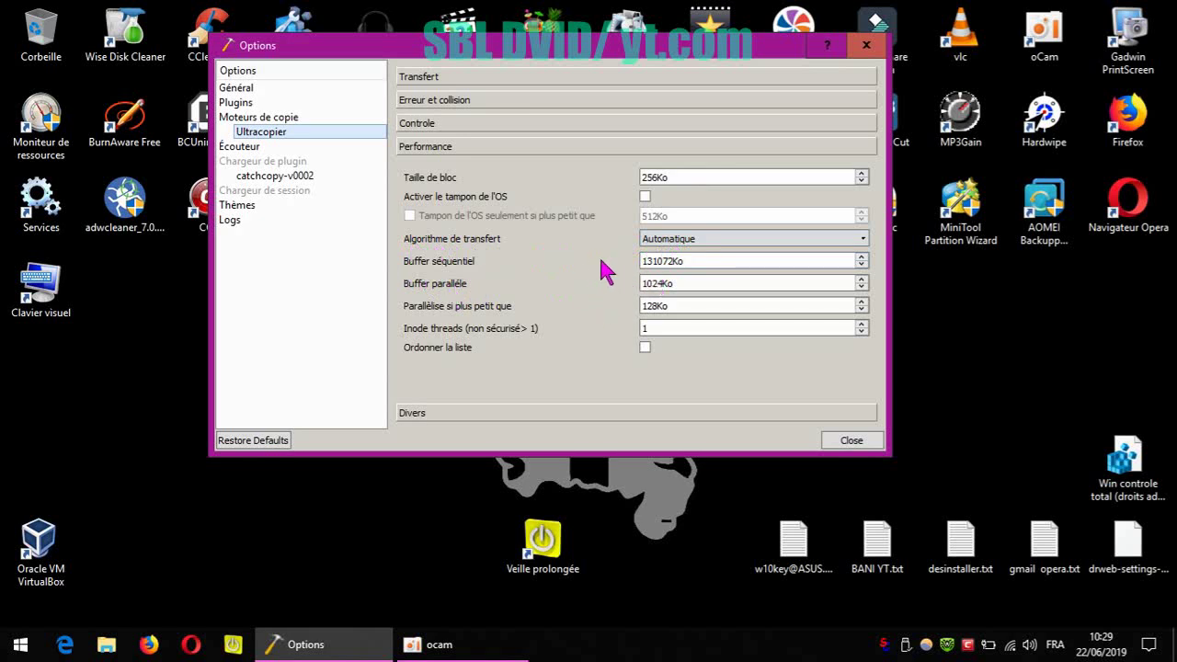
left_click(531, 415)
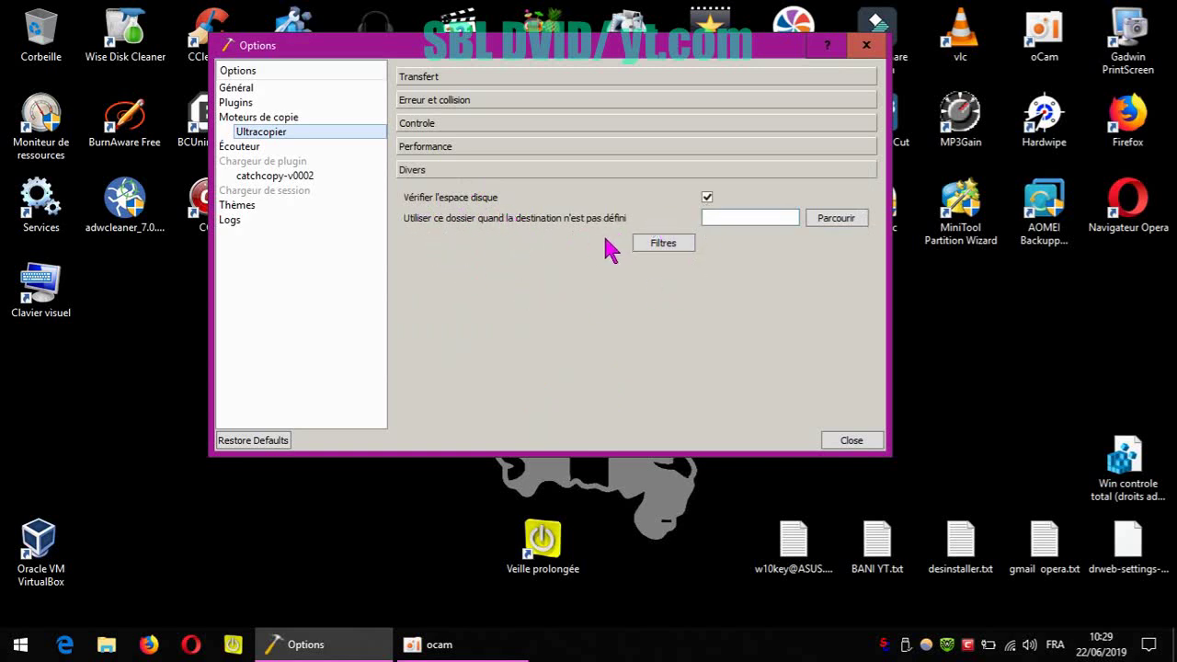
left_click(654, 245)
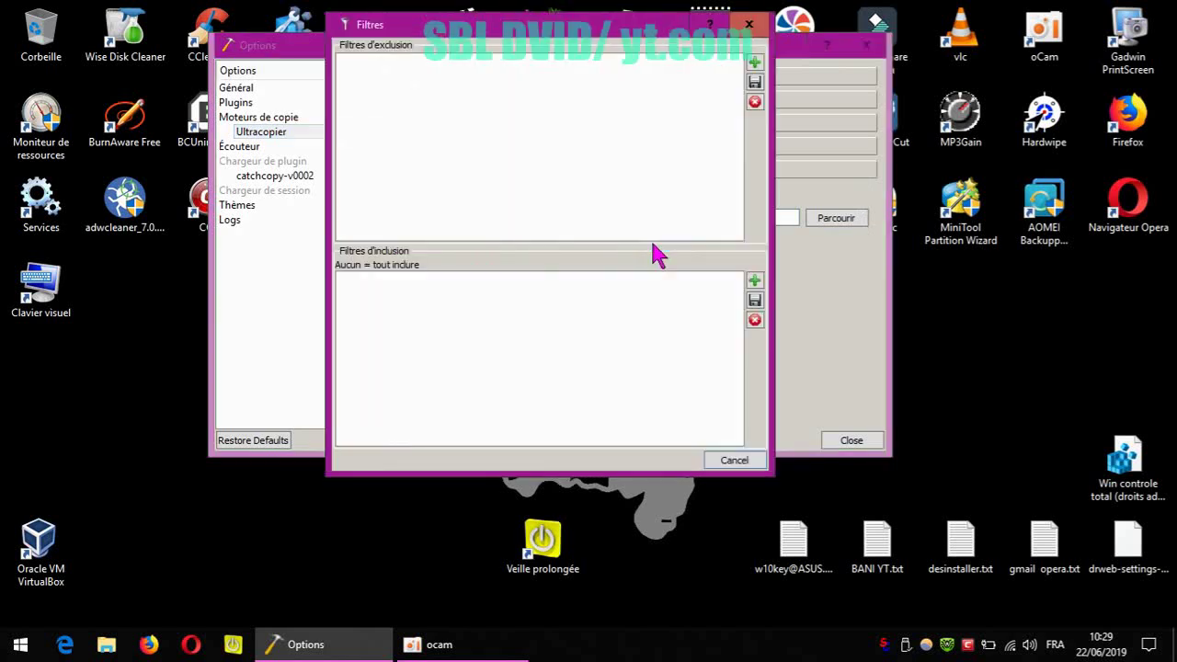
left_click(750, 26)
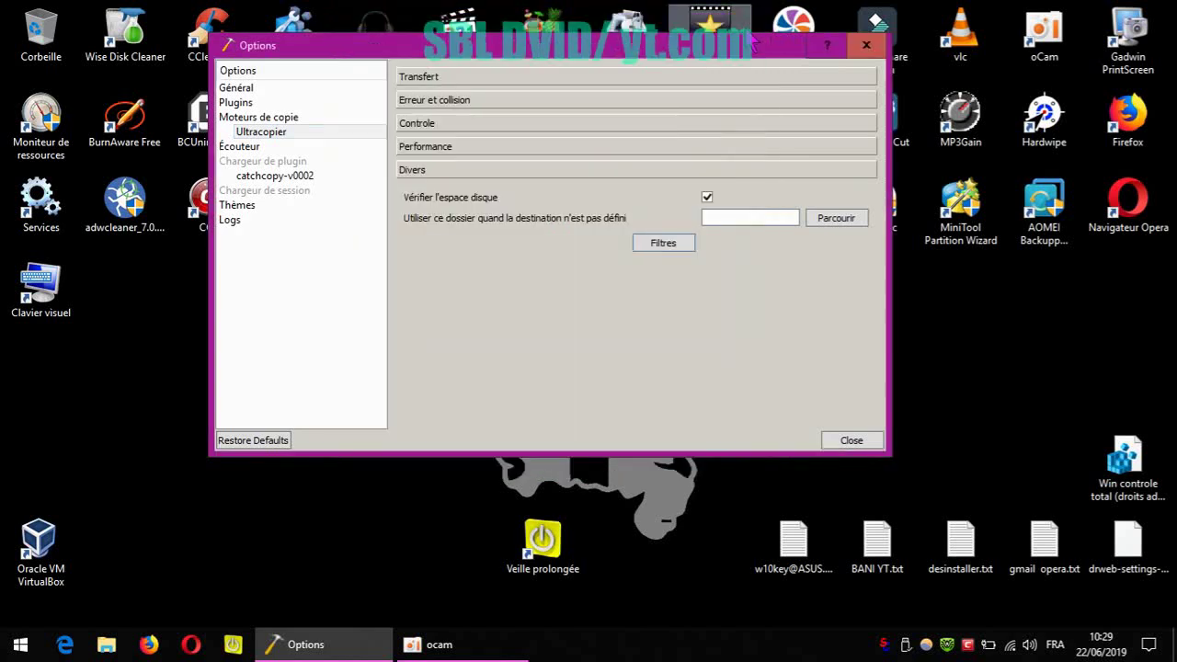
- Review the Thèmes, catchcopy-v0002 and Écouteur options, and close the options window
left_click(261, 207)
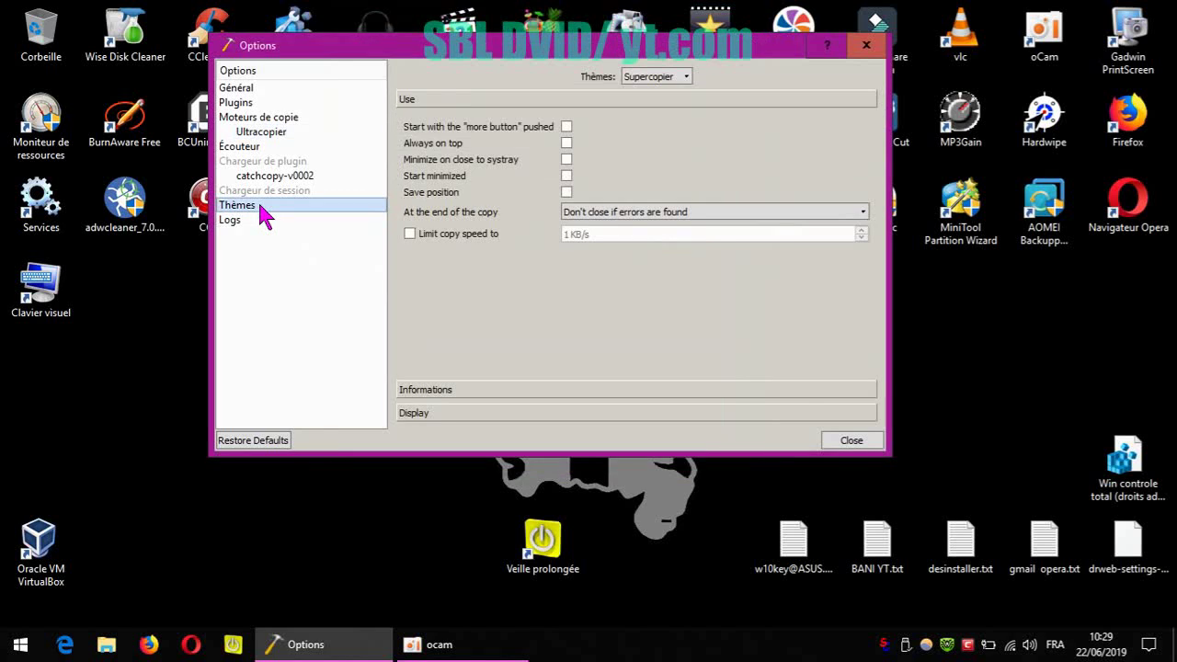
left_click(668, 79)
left_click(672, 87)
left_click(282, 178)
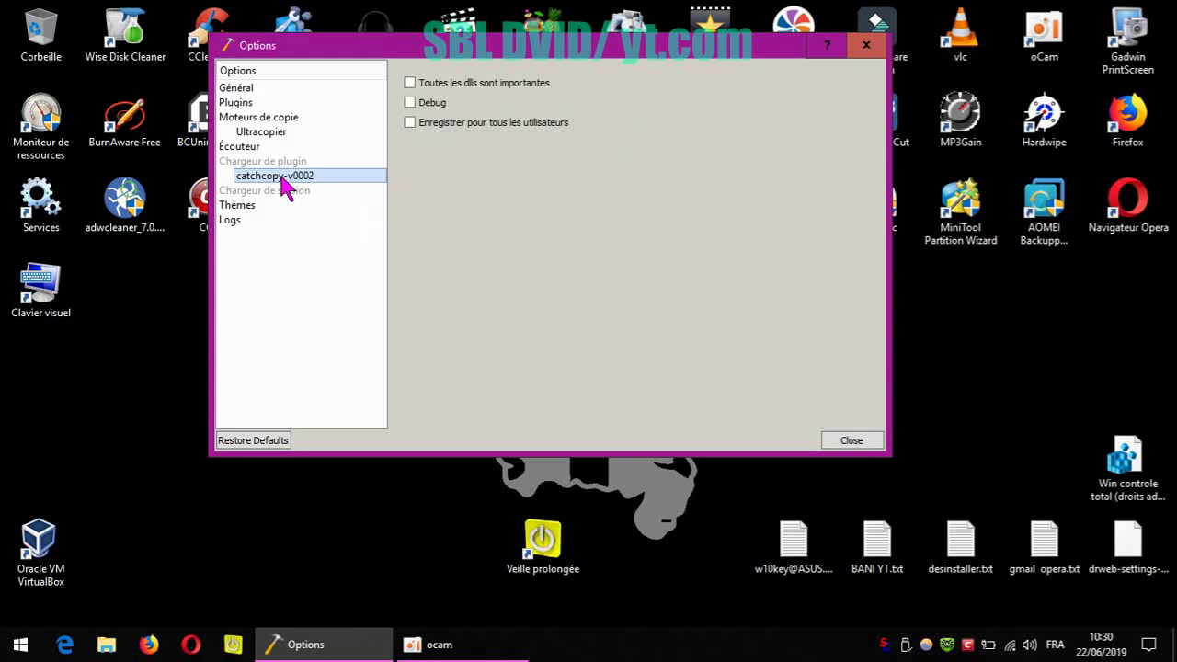
left_click(248, 150)
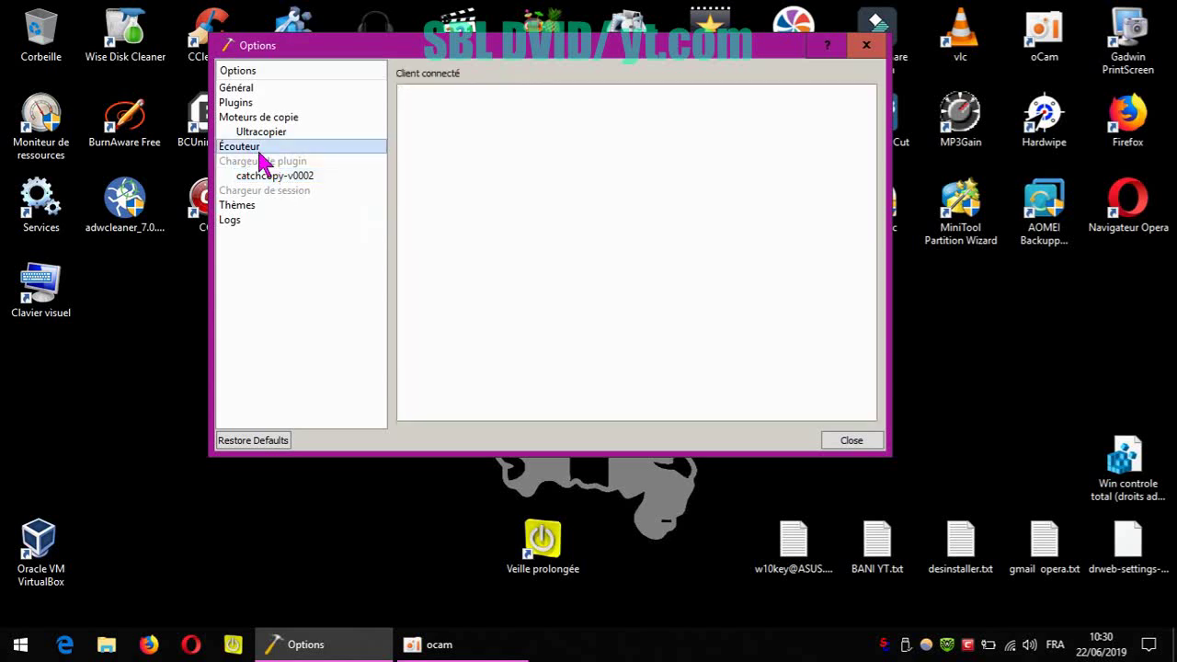
left_click(852, 441)
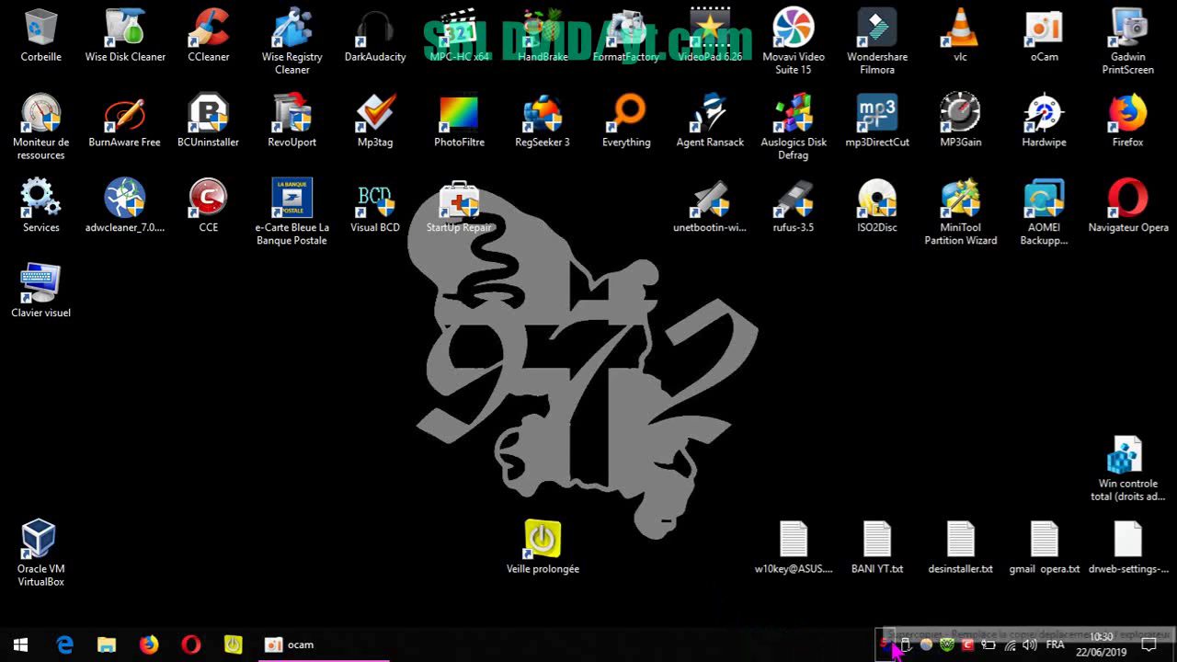
- Copy the VIDEO YT P15 folder from Disque local (F:) and paste it onto ESD-ISO (D:)
left_click(107, 645)
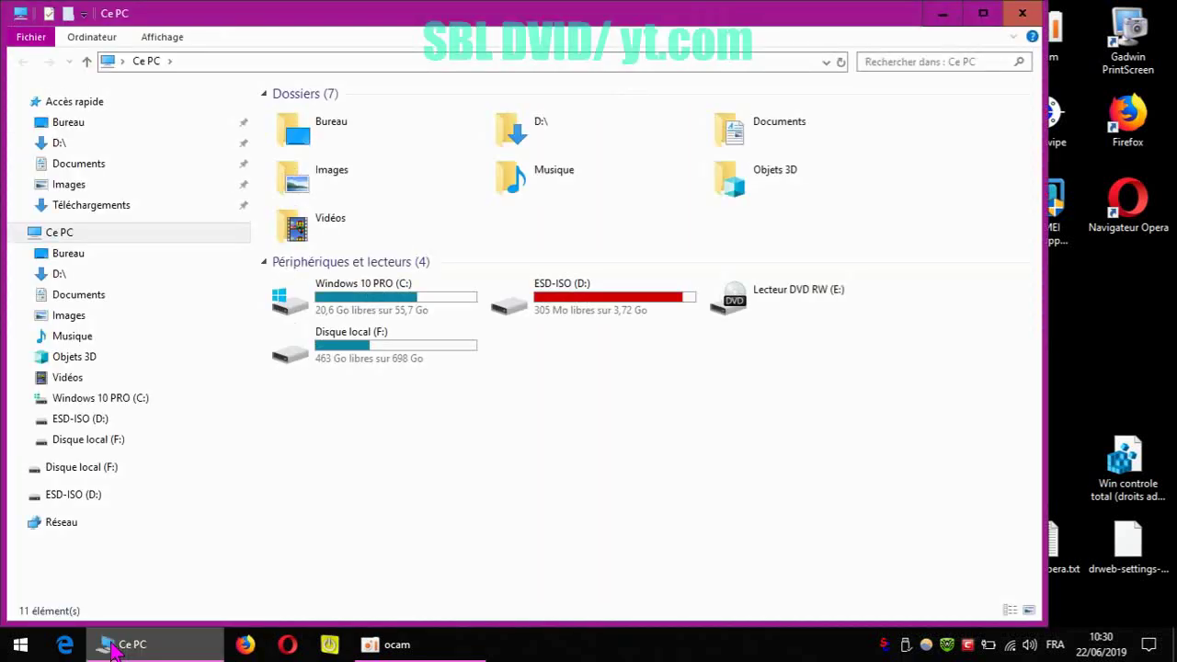
double_click(368, 349)
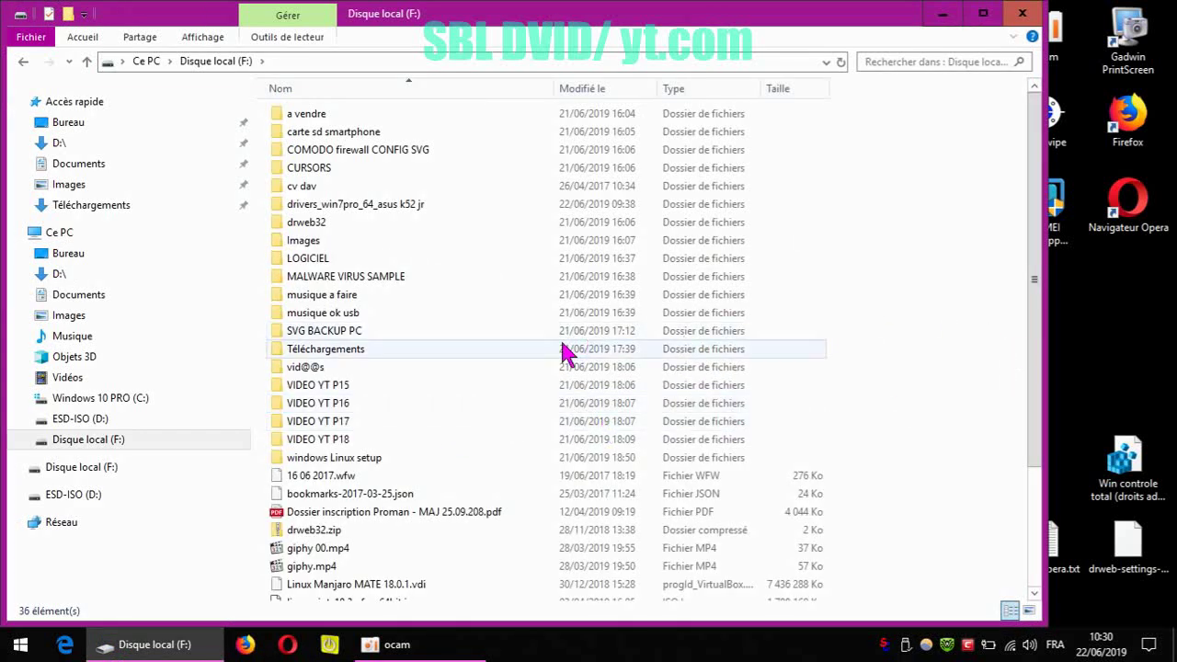
right_click(352, 394)
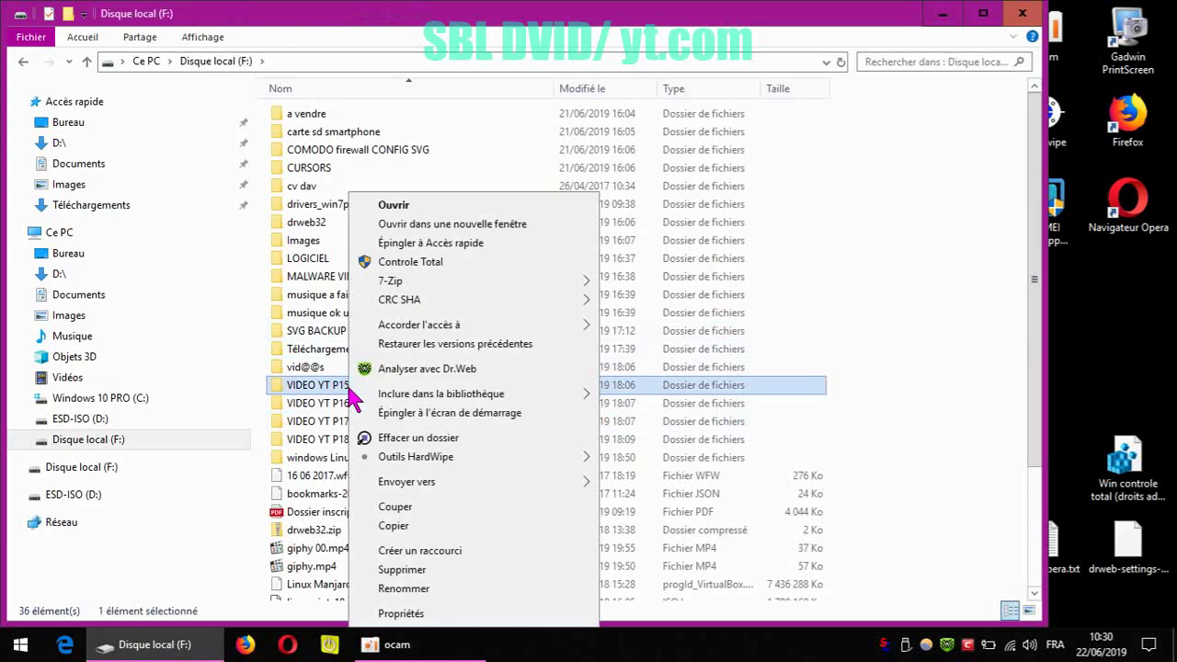
left_click(409, 525)
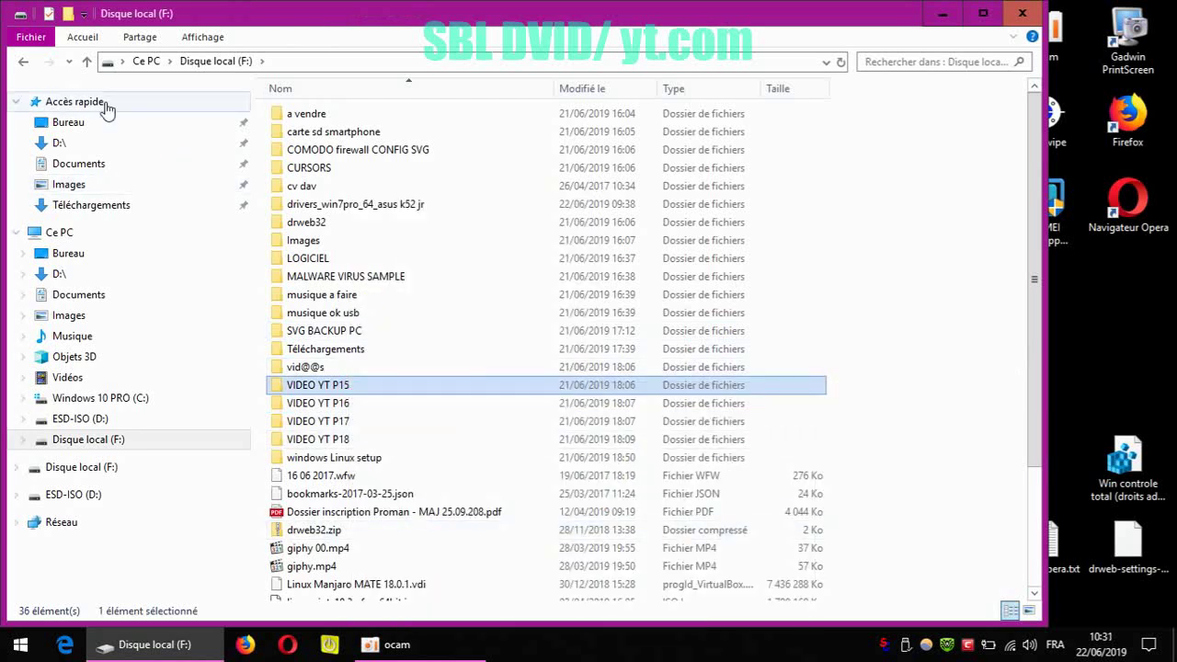
left_click(25, 62)
left_click(593, 302)
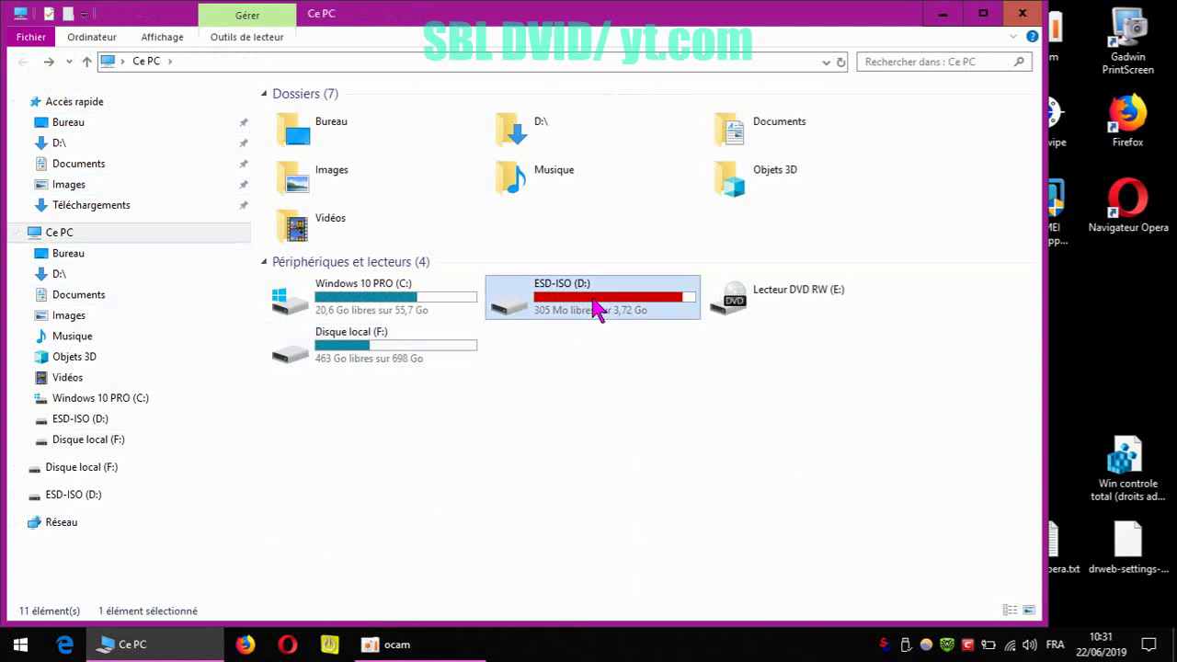
double_click(593, 301)
right_click(464, 292)
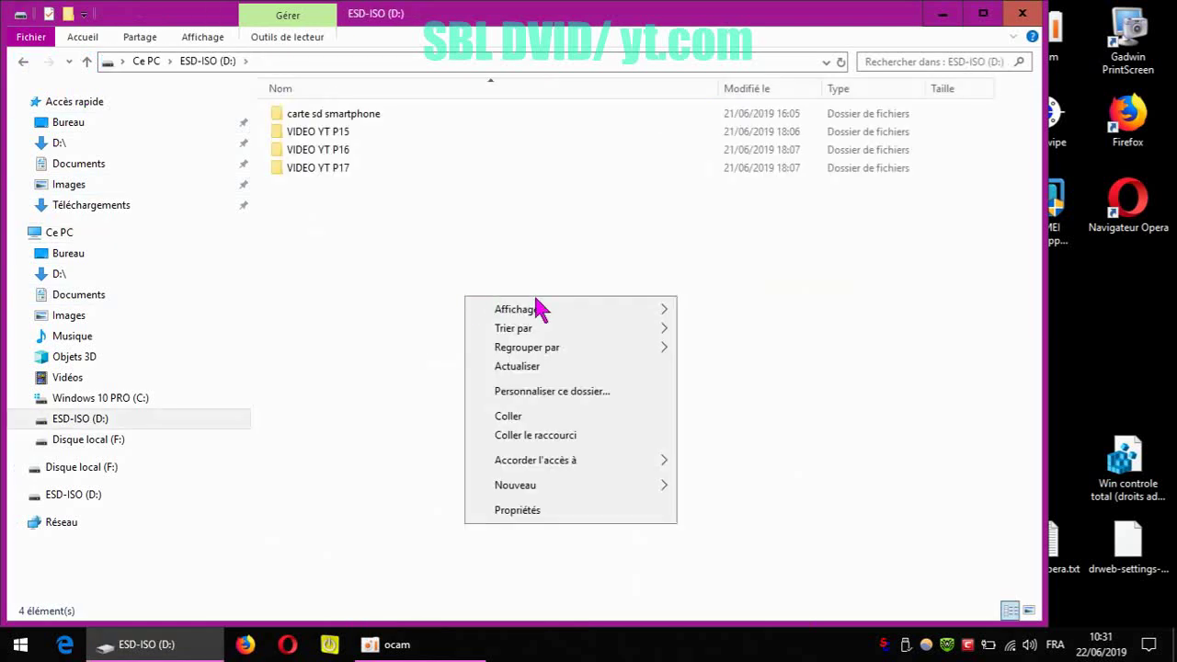
left_click(508, 417)
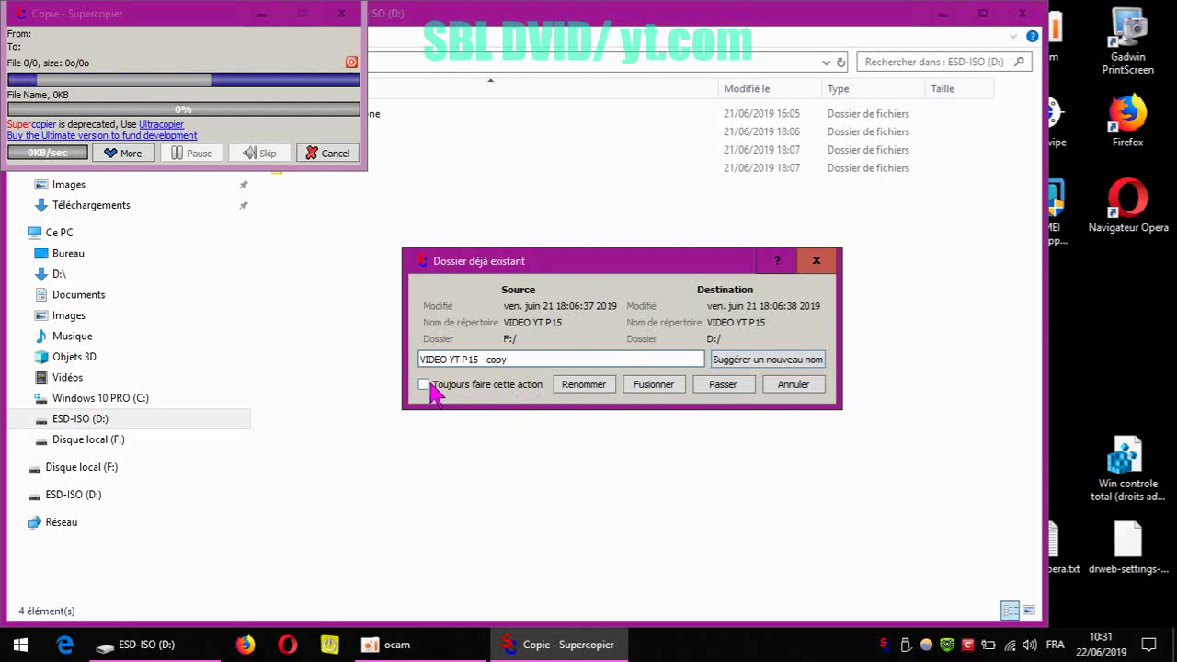
- Merge the existing VIDEO YT P15 folder and its OK MIS LIGNE dvidsbl subfolder, always applying the merge to further existing folders
left_click(651, 384)
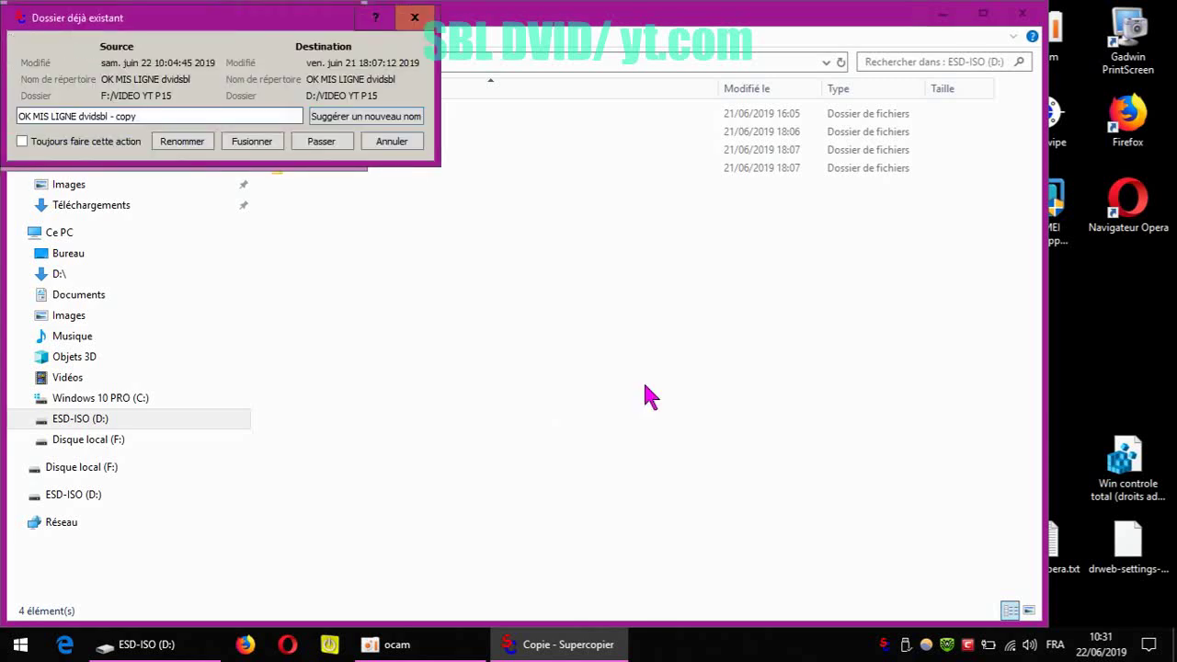
left_click_drag(212, 32, 631, 275)
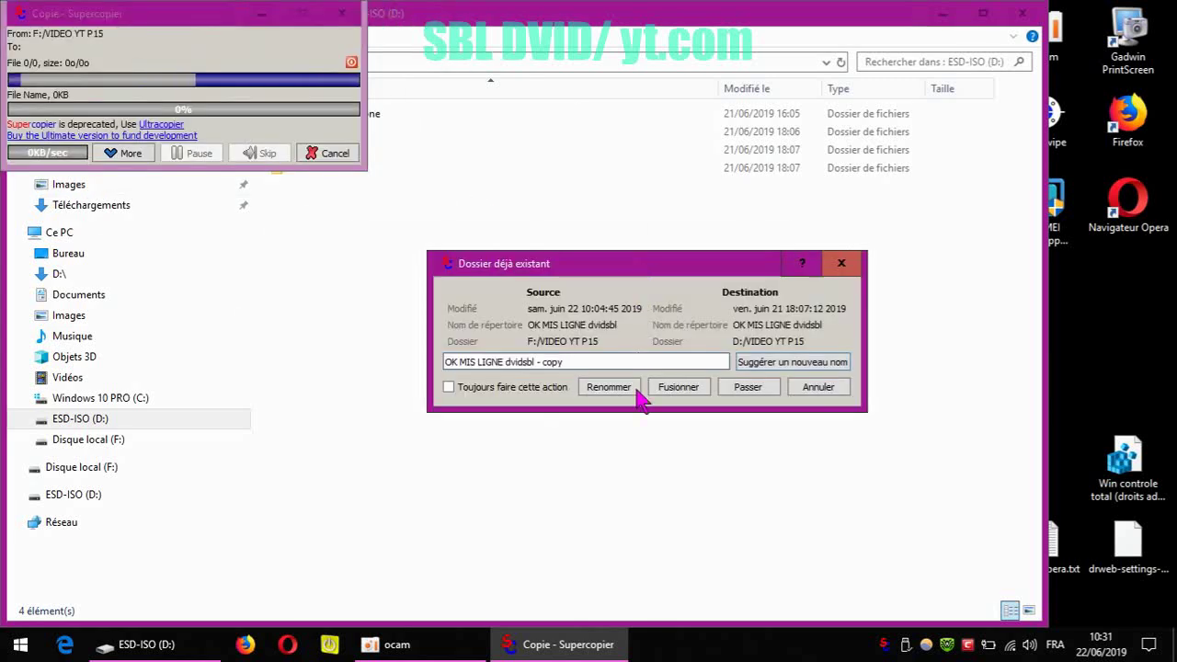
left_click(449, 387)
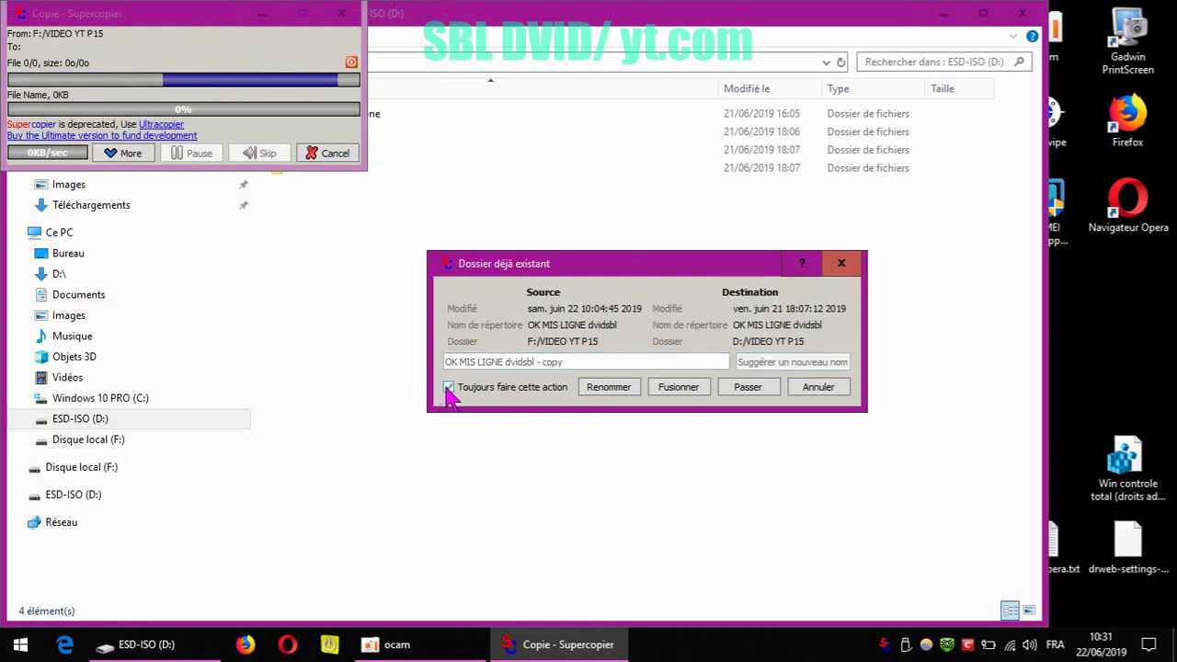
left_click(678, 388)
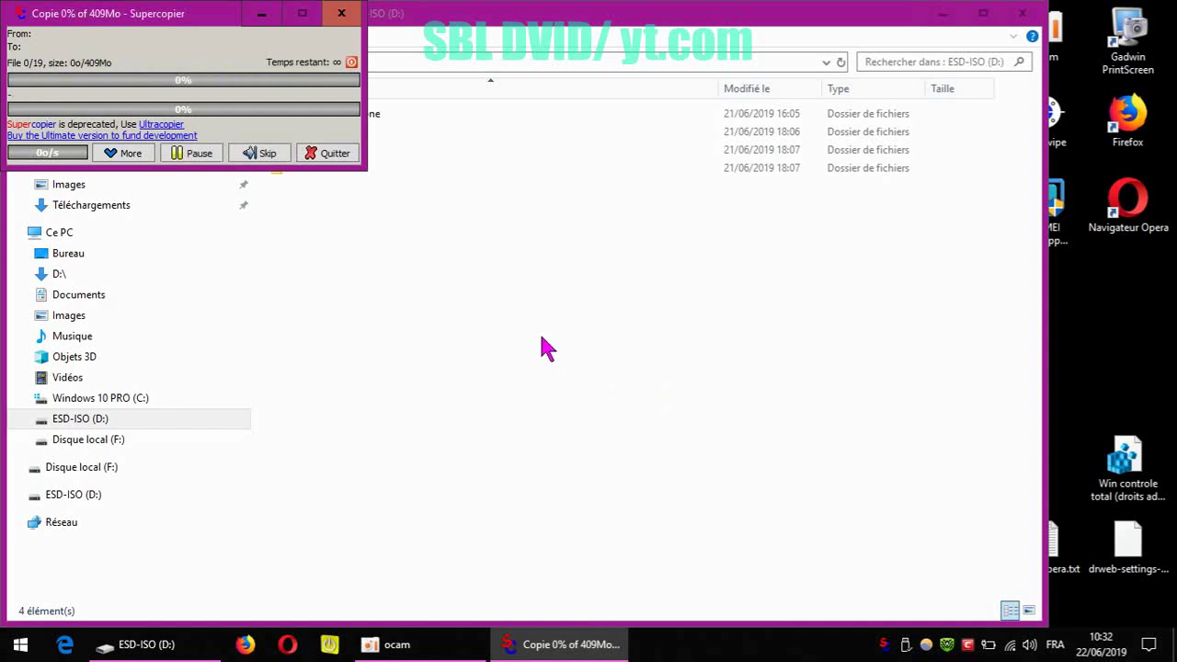
- Move the copy progress window away from the screen corner and close the ESD-ISO (D:) folder window
left_click_drag(192, 18, 581, 208)
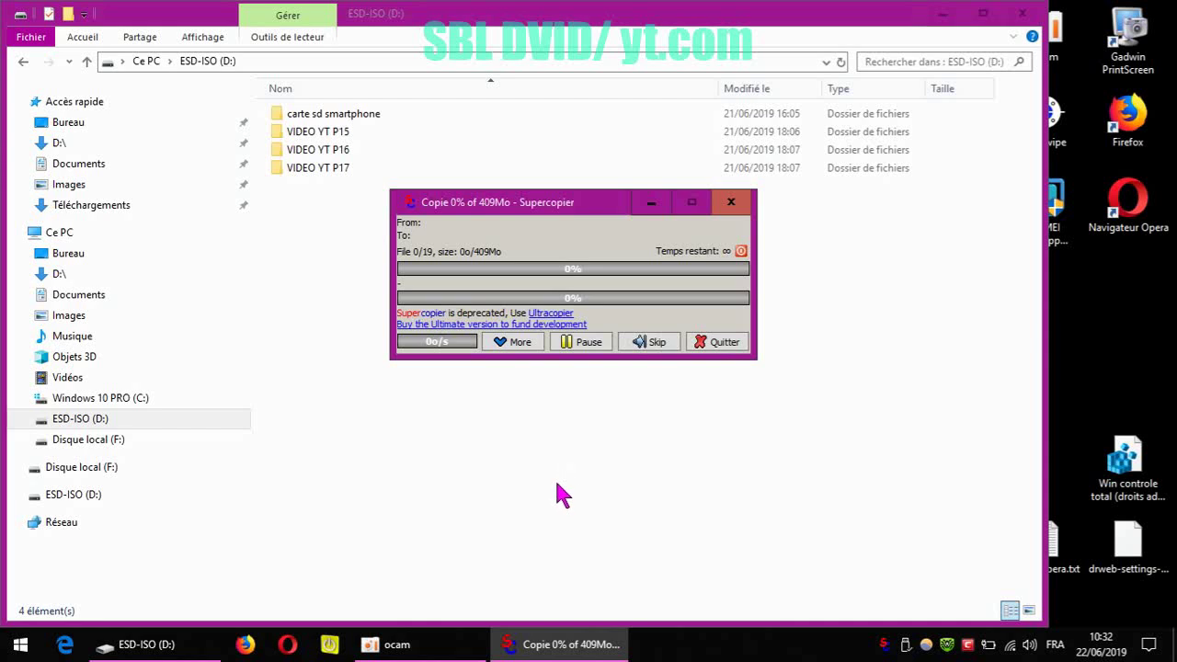
left_click(941, 13)
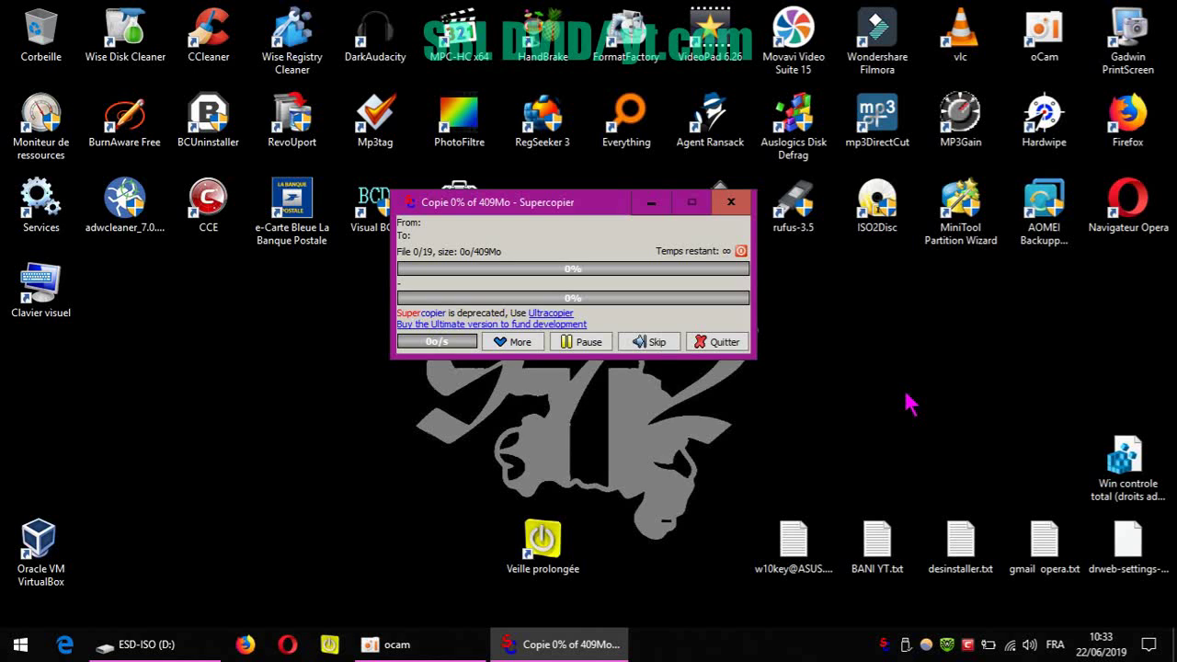
left_click(172, 647)
right_click(172, 648)
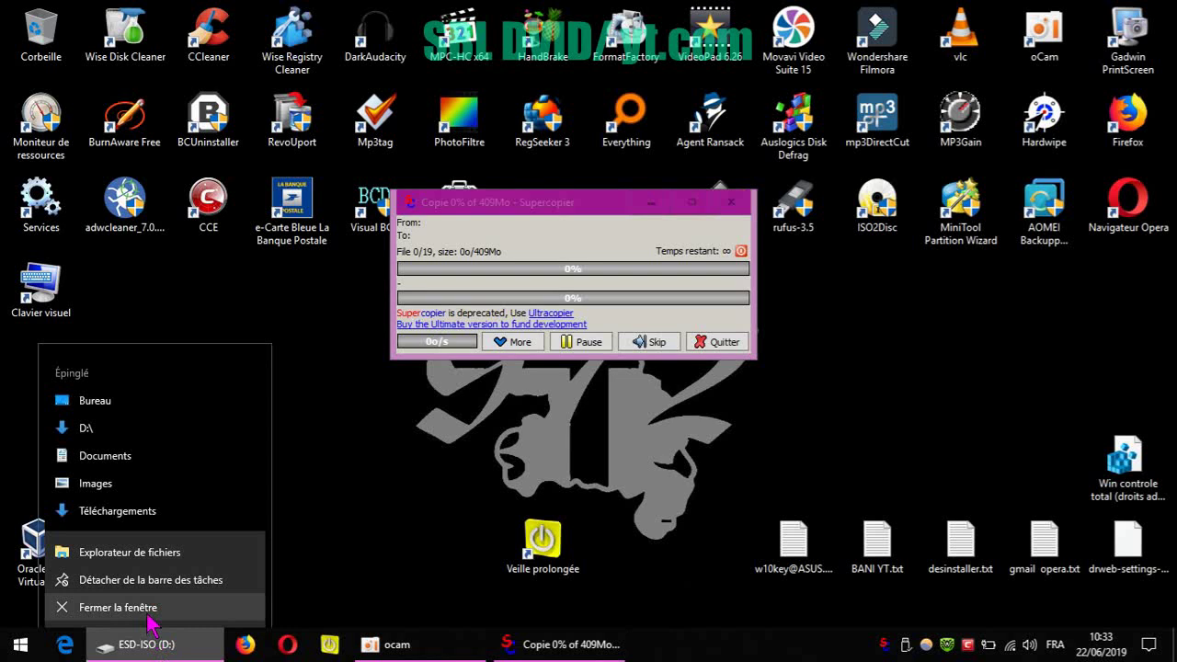
left_click(152, 609)
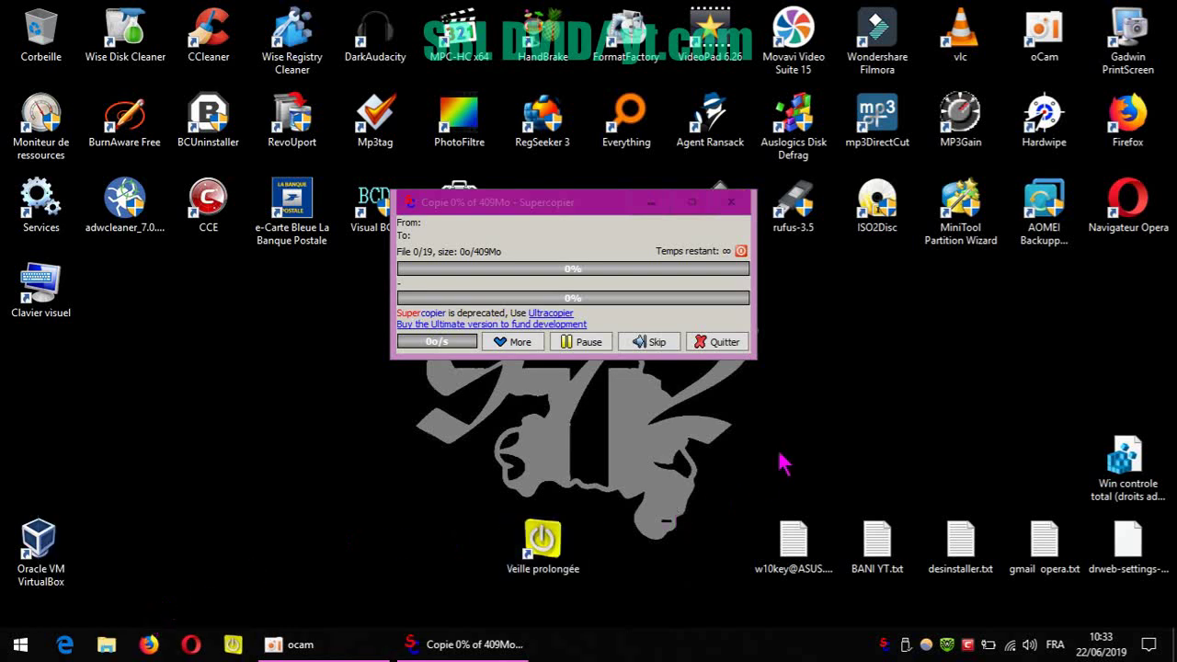
- Reposition and widen the copy progress window, and pause and resume the copy
left_click_drag(589, 218, 589, 282)
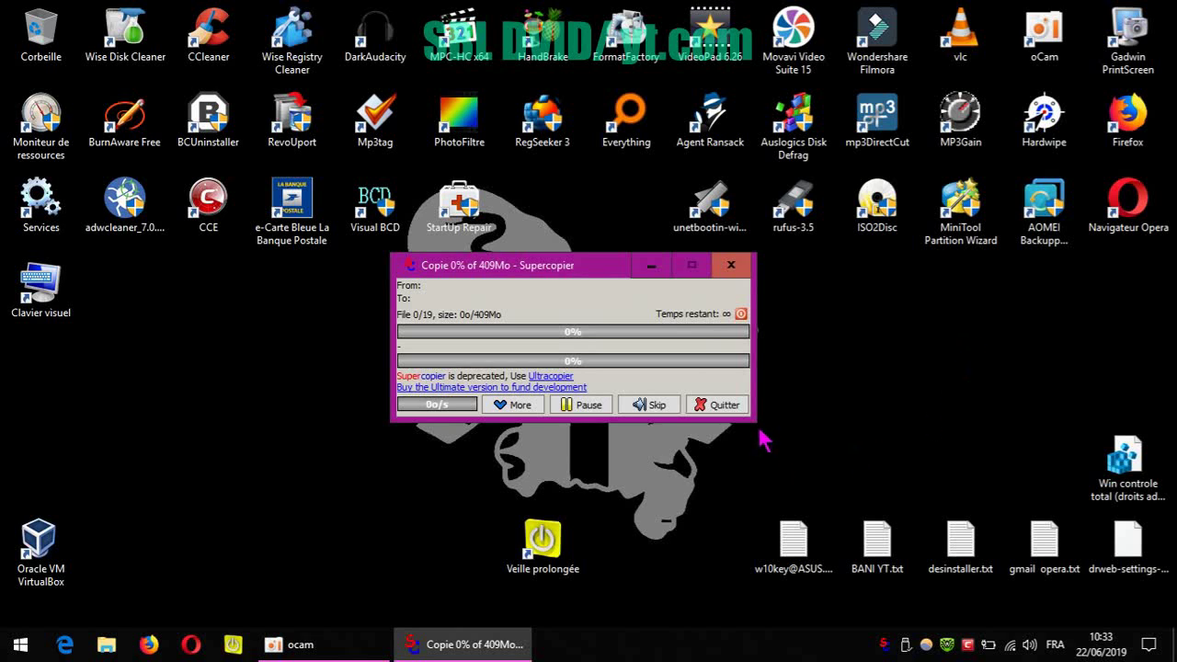
left_click_drag(757, 421, 983, 431)
left_click_drag(759, 273, 682, 256)
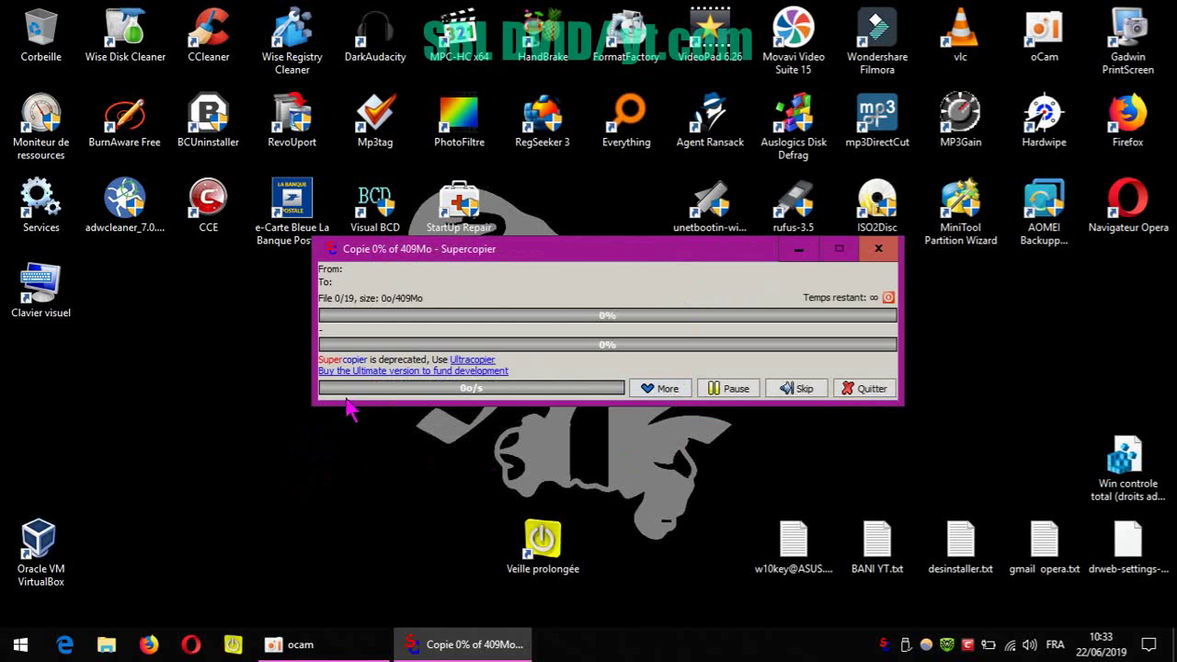
left_click(719, 390)
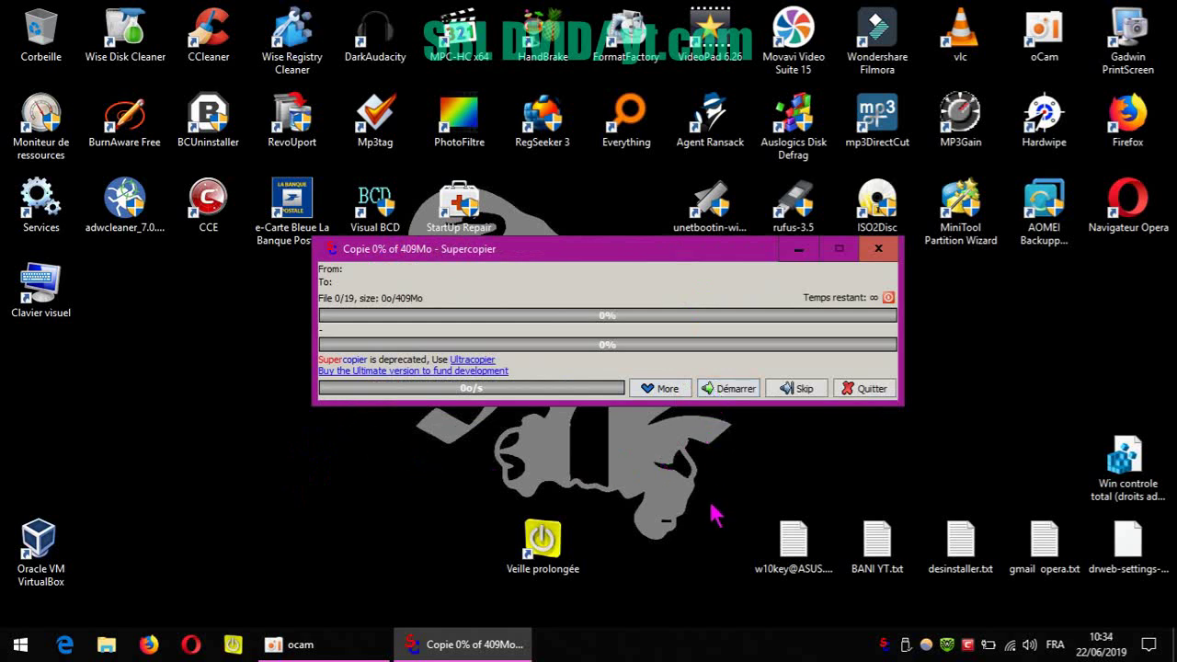
left_click(727, 390)
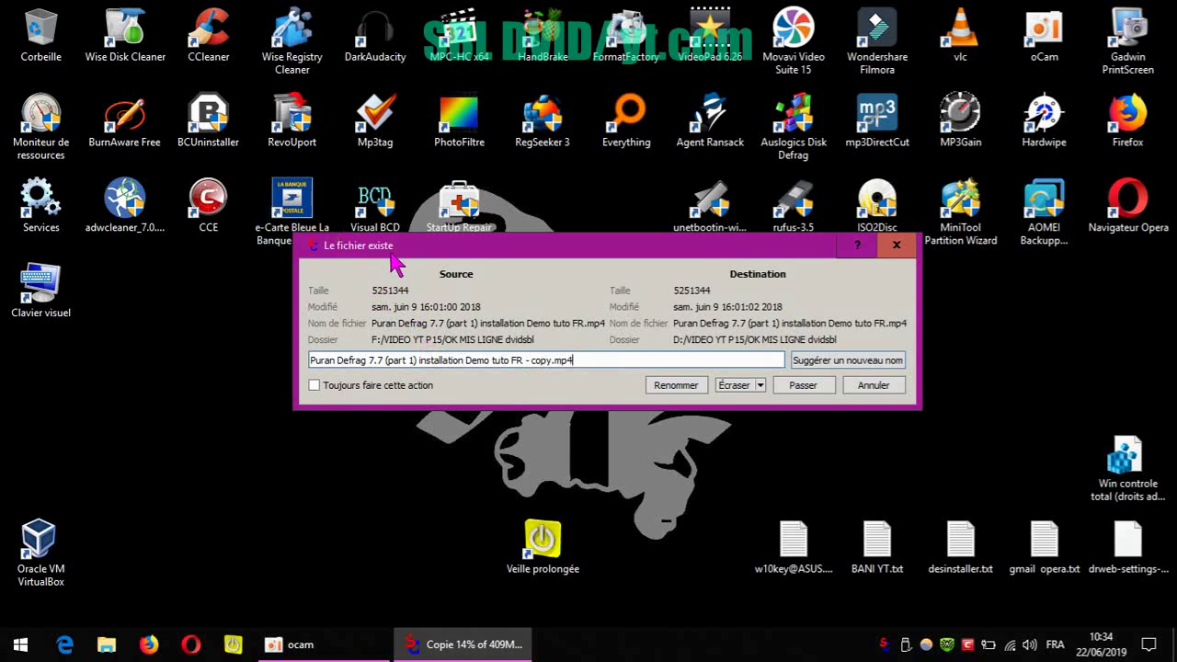
- Skip the two existing Puran Defrag videos and the VIPRE video, always applying the skip to further existing files
left_click(805, 387)
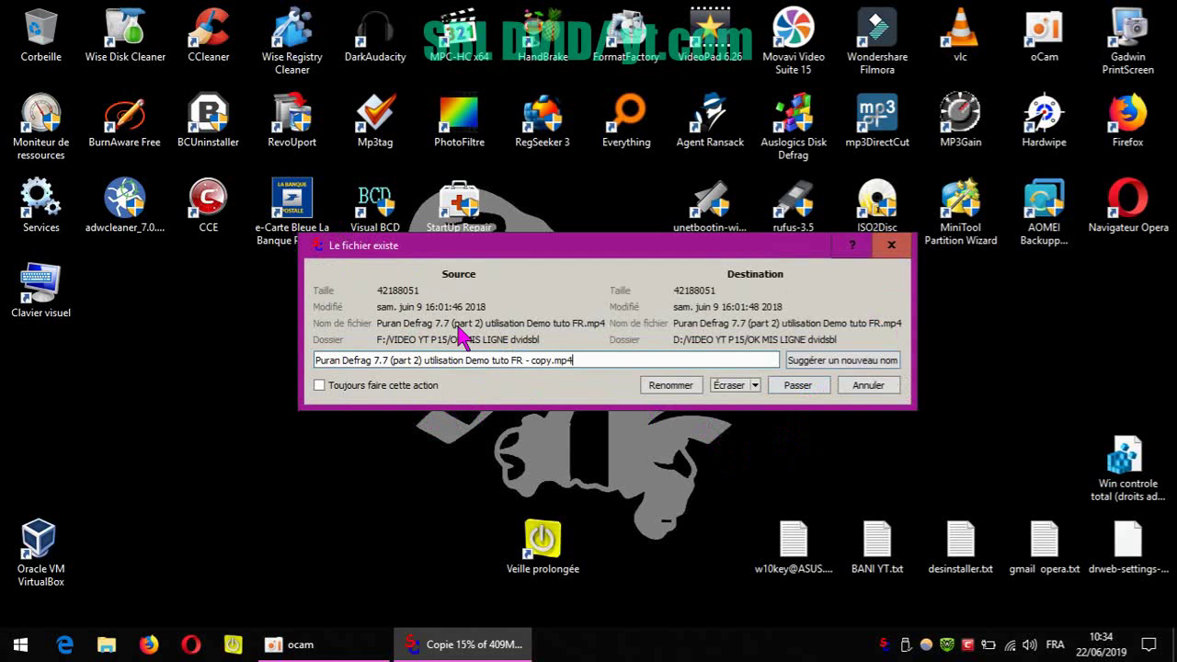
left_click(796, 386)
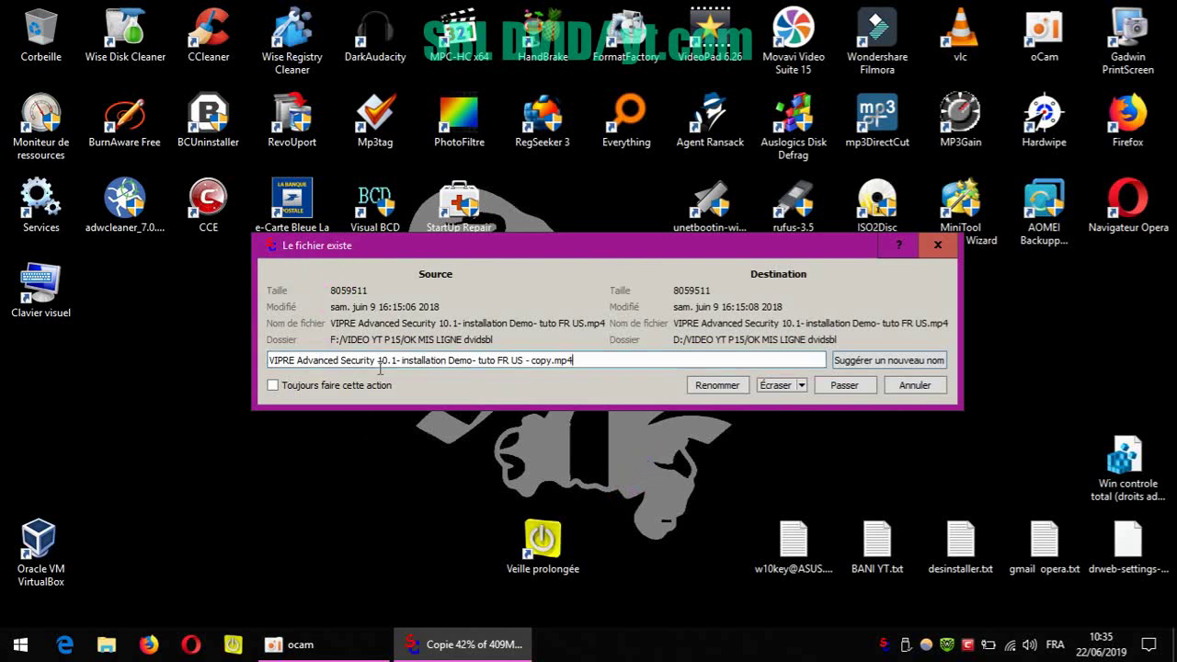
left_click(272, 385)
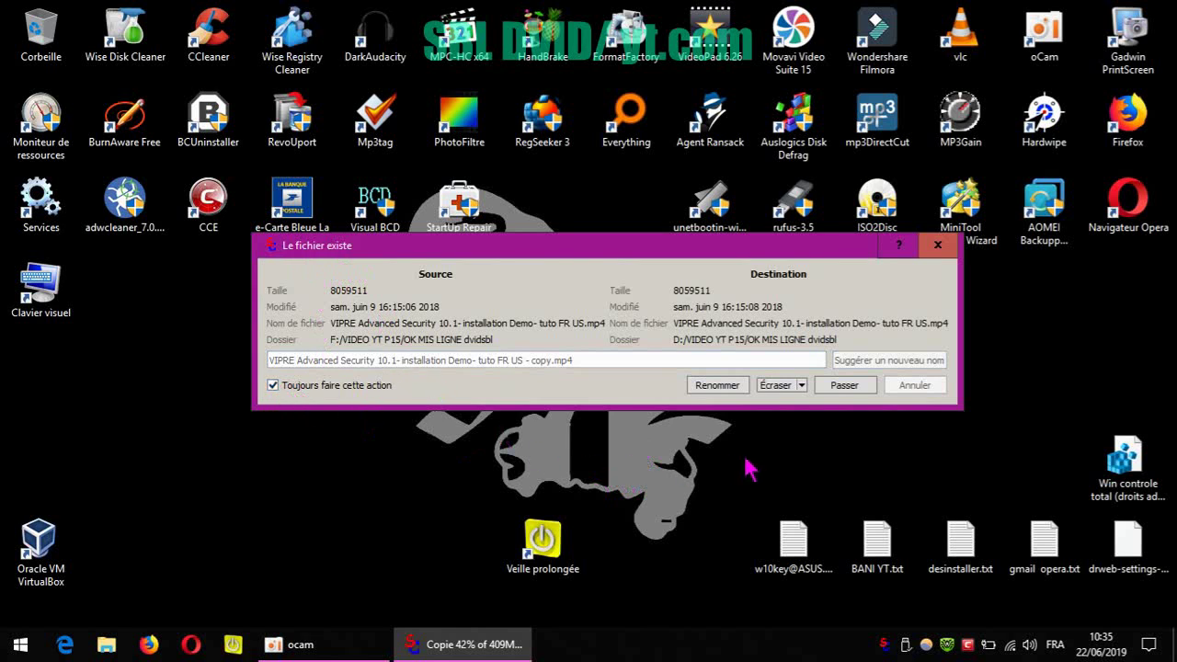
left_click(844, 387)
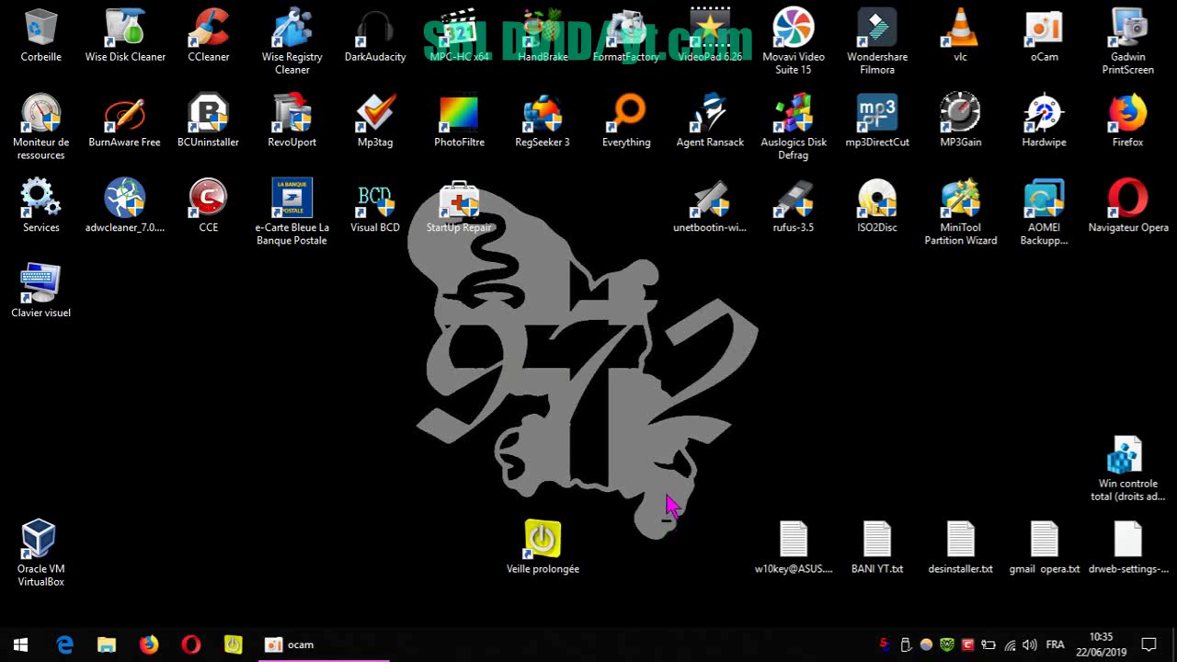
- Look through the Vidéos folder and examine the folder modification dates on ESD-ISO (D:)
left_click(106, 646)
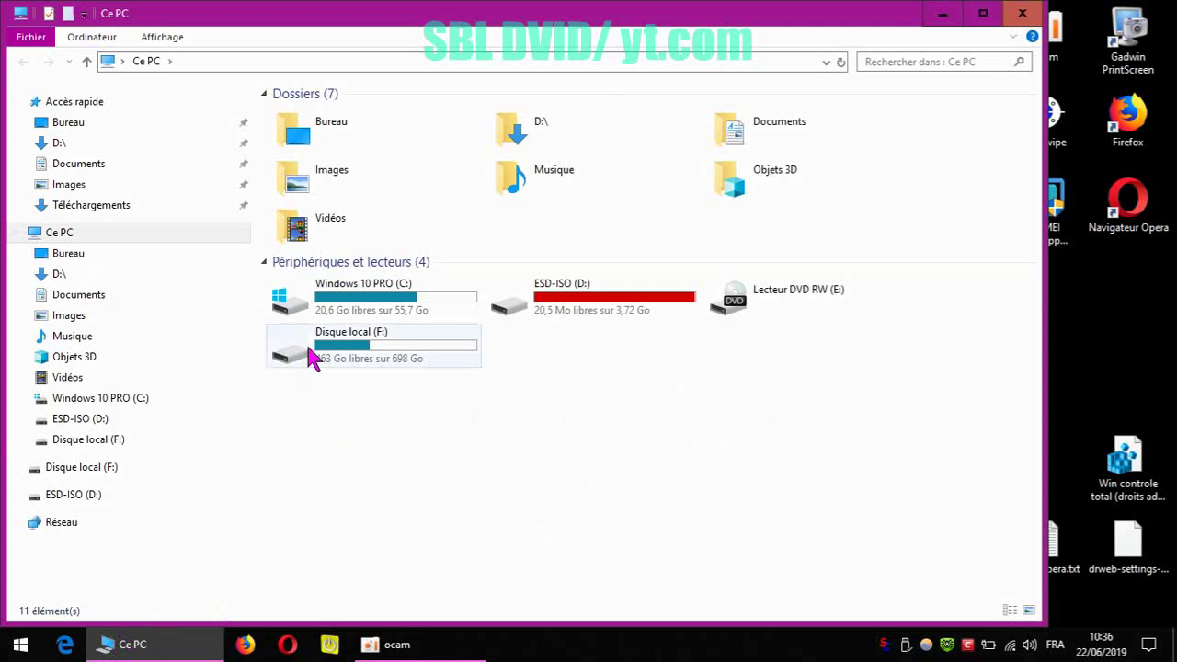
left_click(317, 232)
double_click(318, 232)
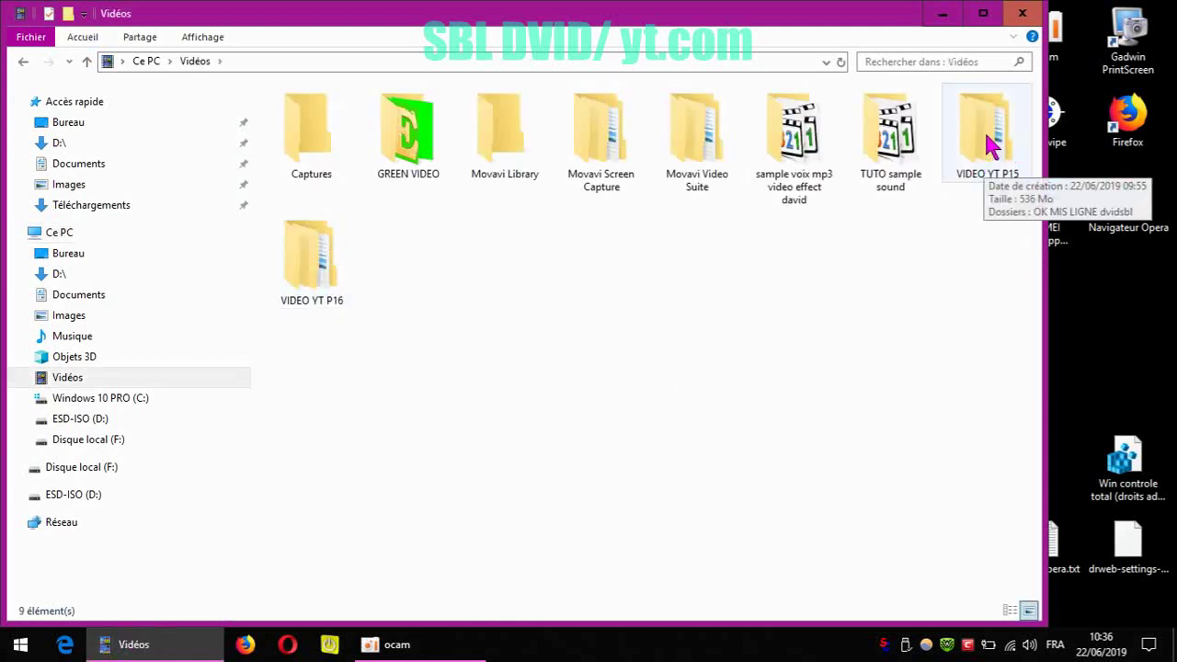
left_click(22, 62)
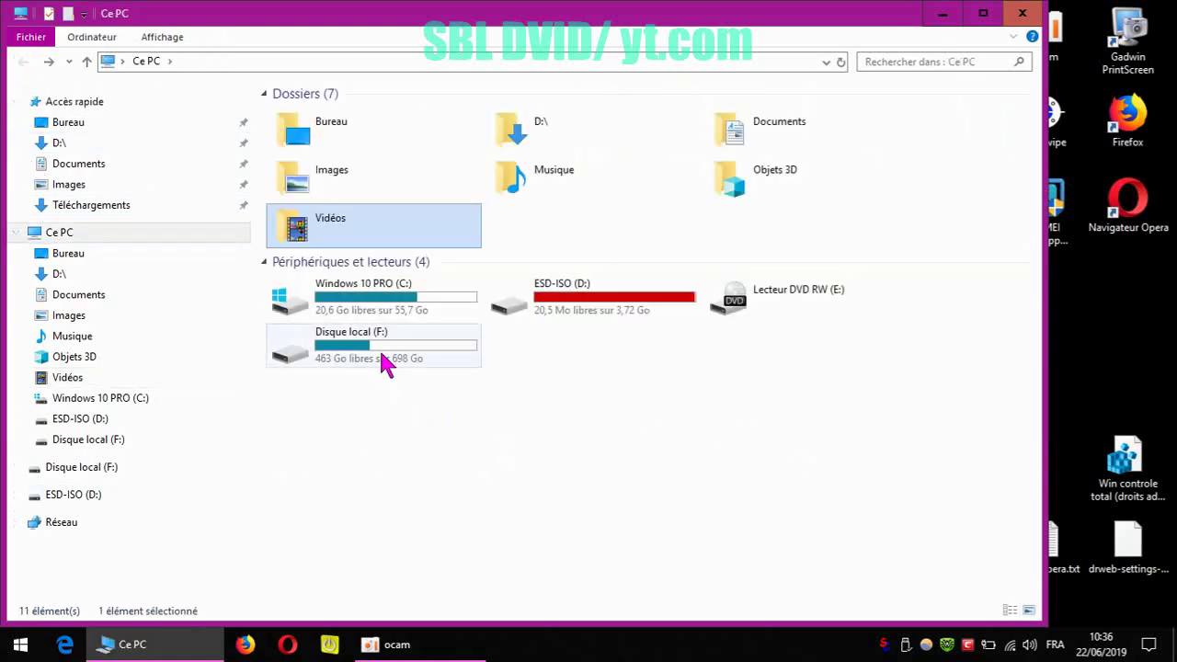
double_click(596, 310)
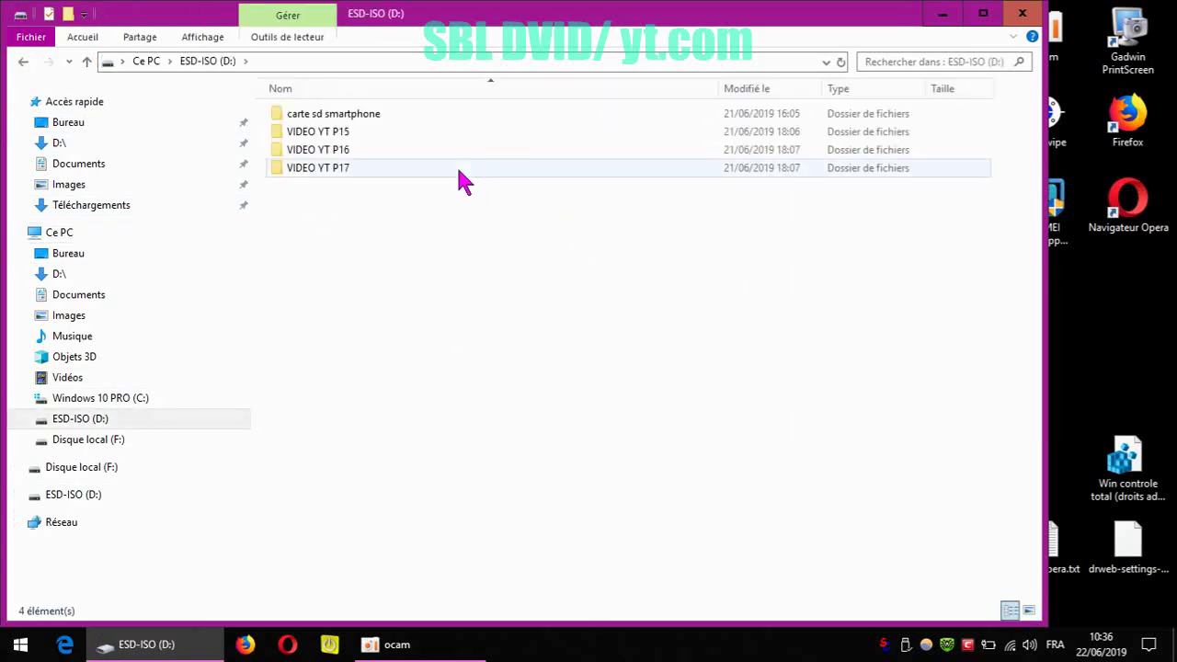
- Permanently delete the VIDEO YT P15 and VIDEO YT P16 folders from ESD-ISO (D:)
left_click(340, 131)
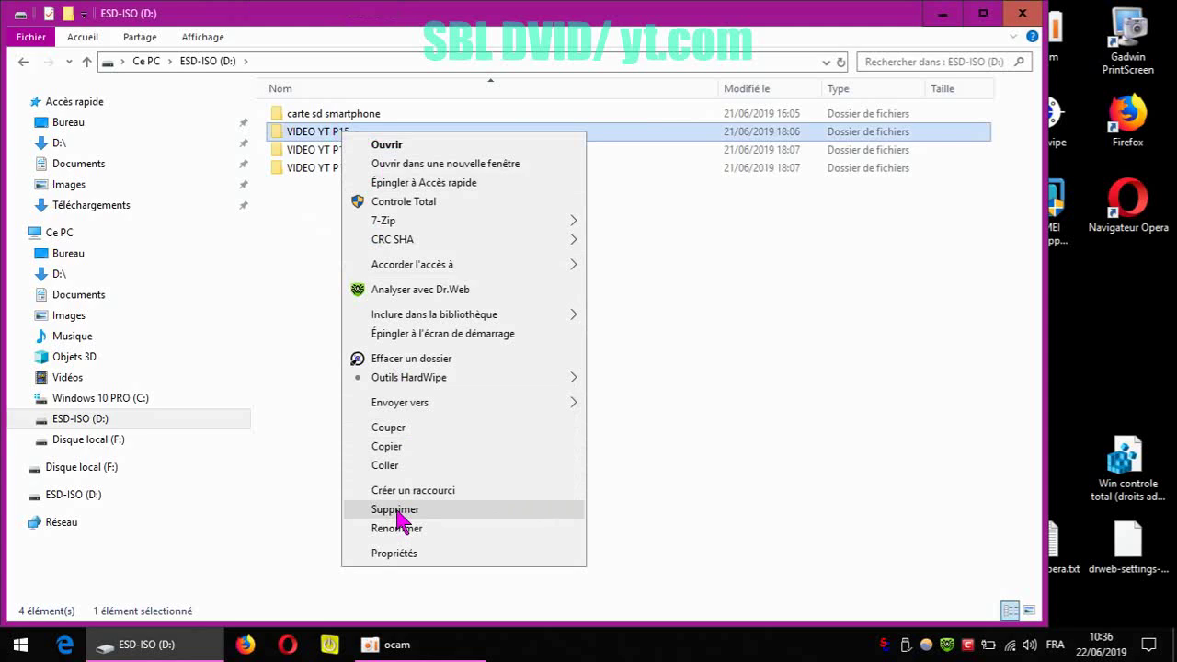
left_click(396, 510)
left_click(638, 401)
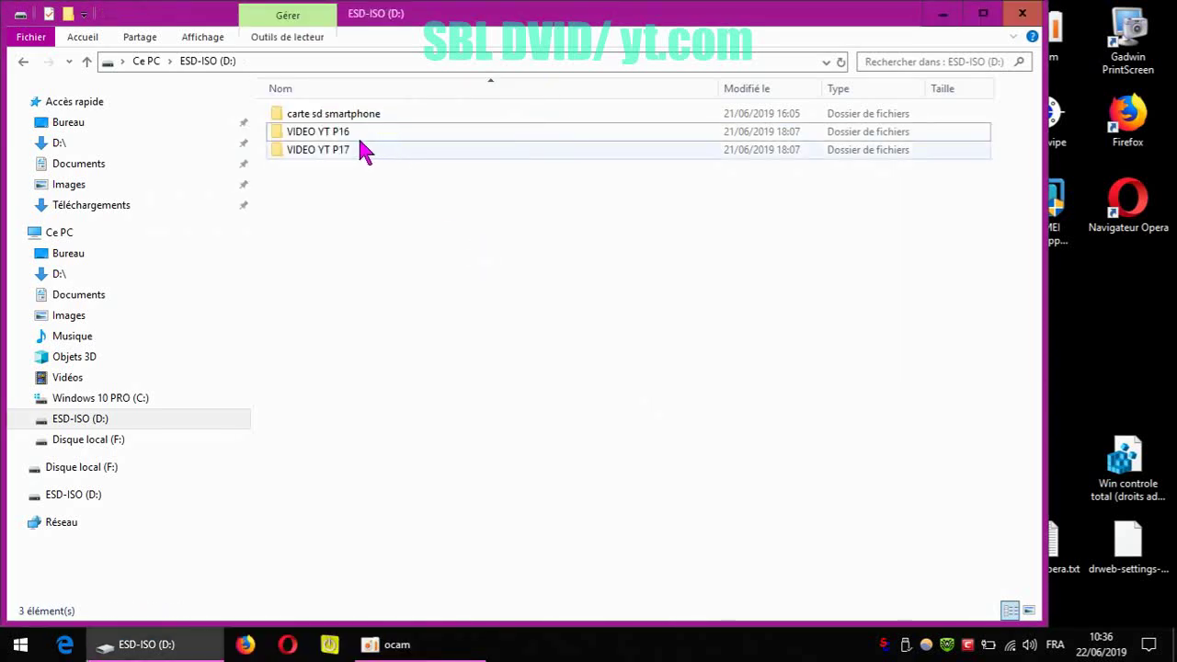
left_click(348, 132)
right_click(348, 133)
left_click(439, 506)
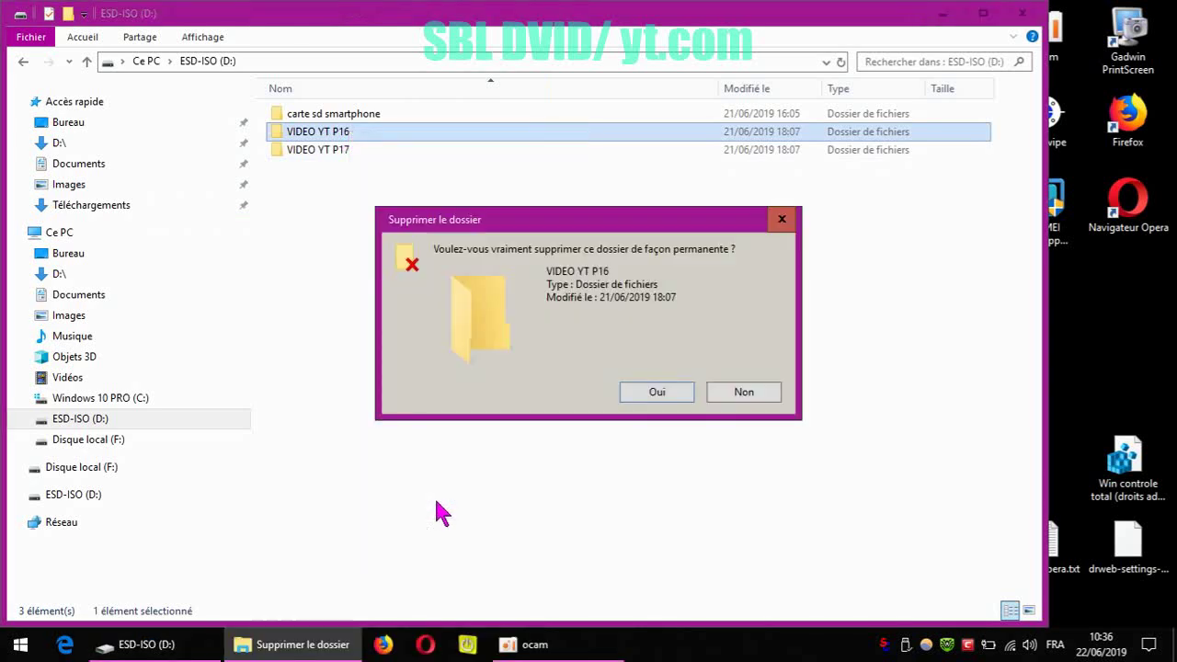
left_click(641, 389)
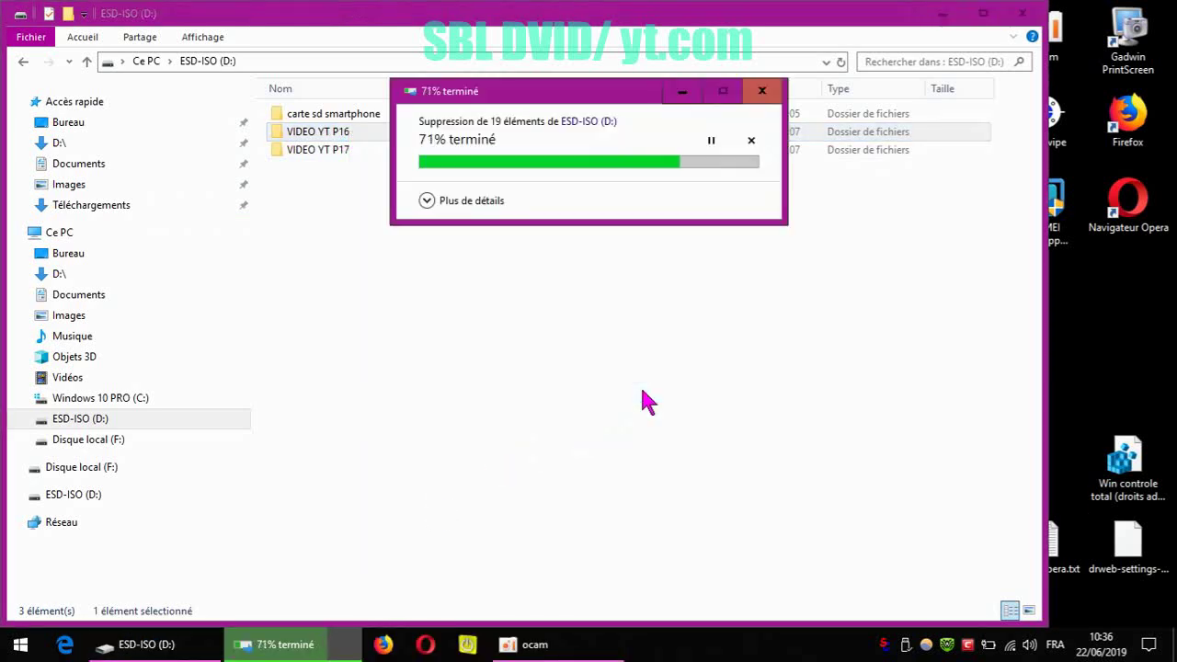
- Delete the VIDEO YT P15 and VIDEO YT P16 folders from Disque local (F:)
left_click(25, 62)
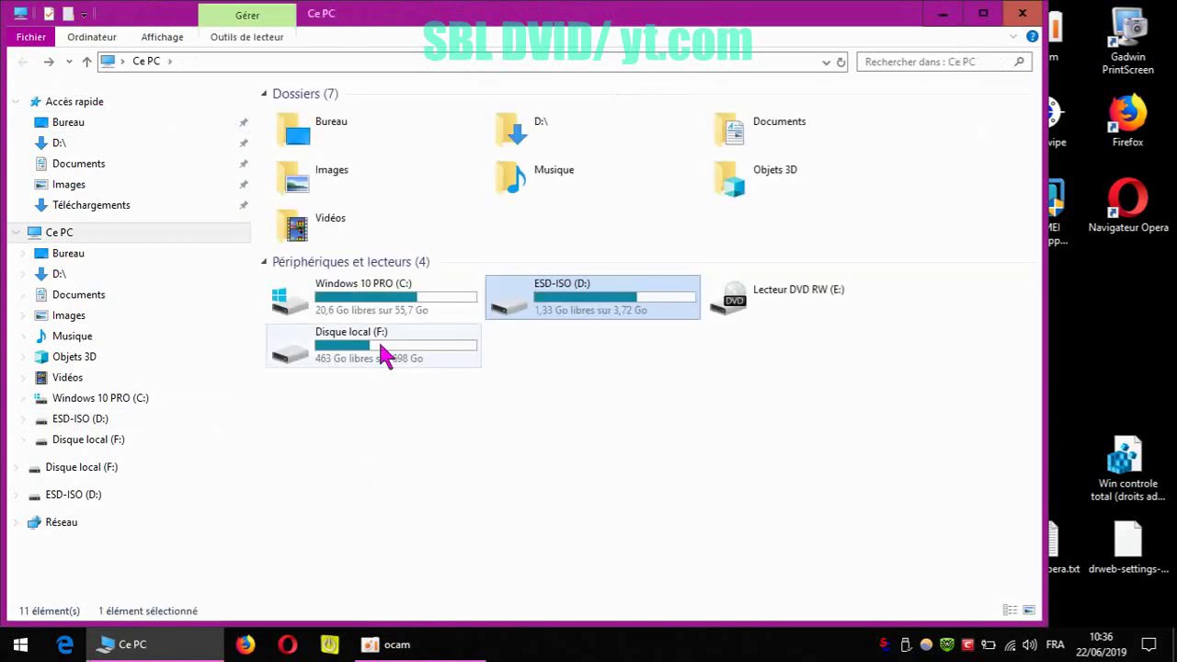
left_click(382, 349)
double_click(382, 349)
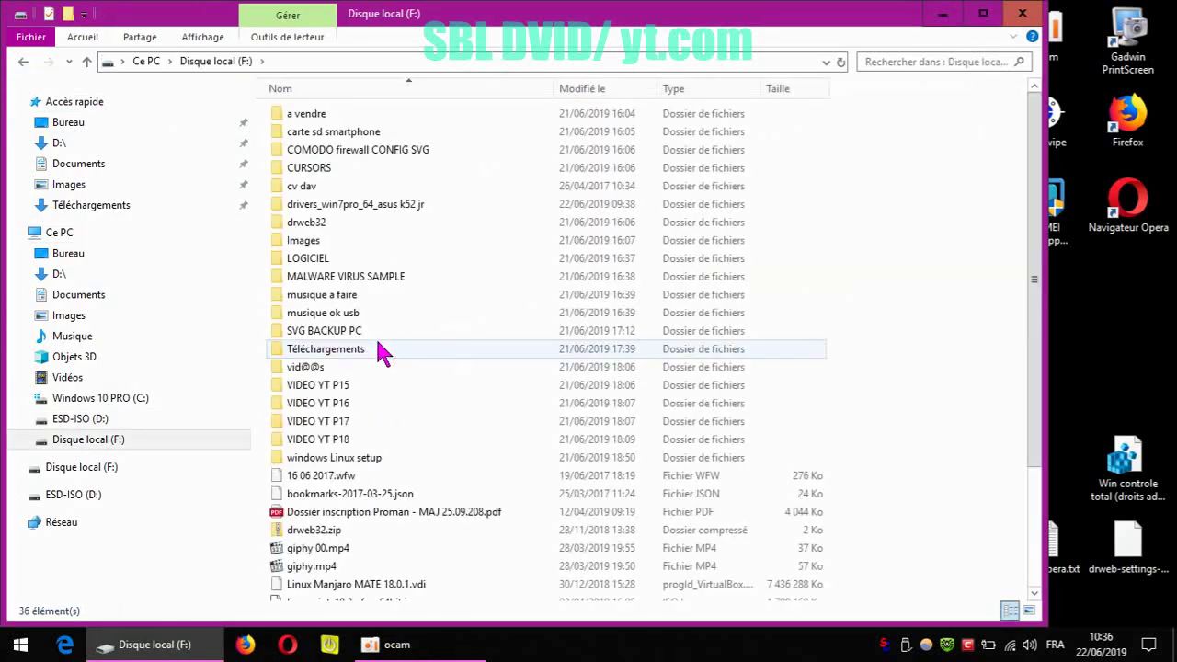
right_click(339, 387)
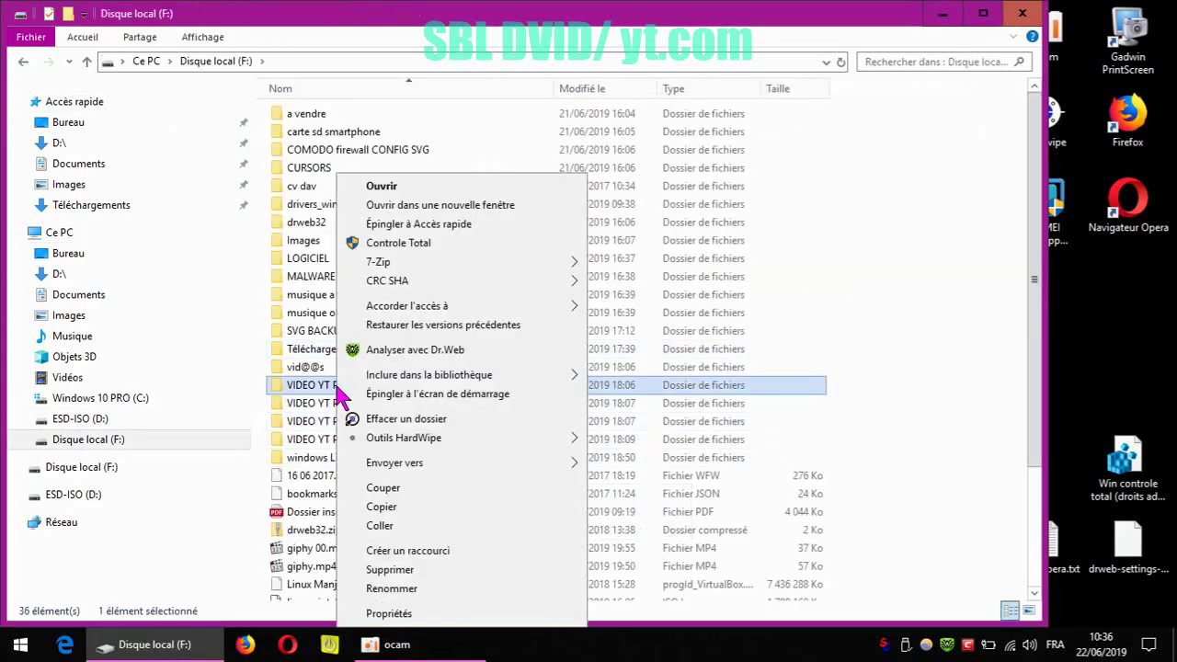
left_click(399, 570)
right_click(346, 387)
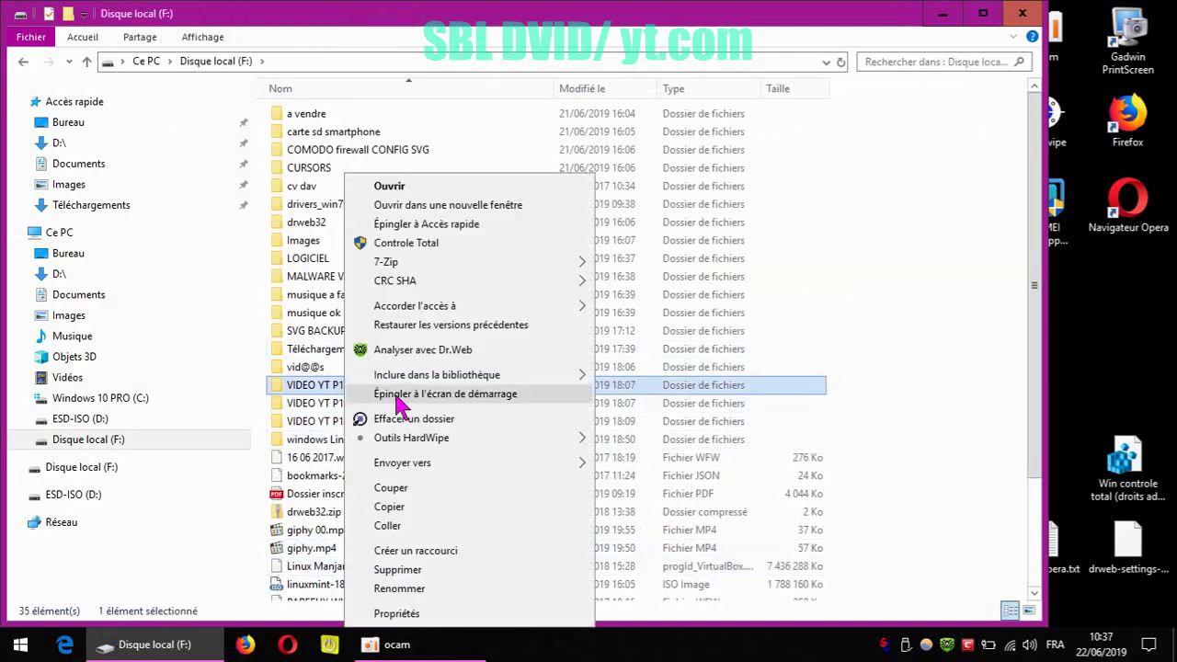
left_click(398, 570)
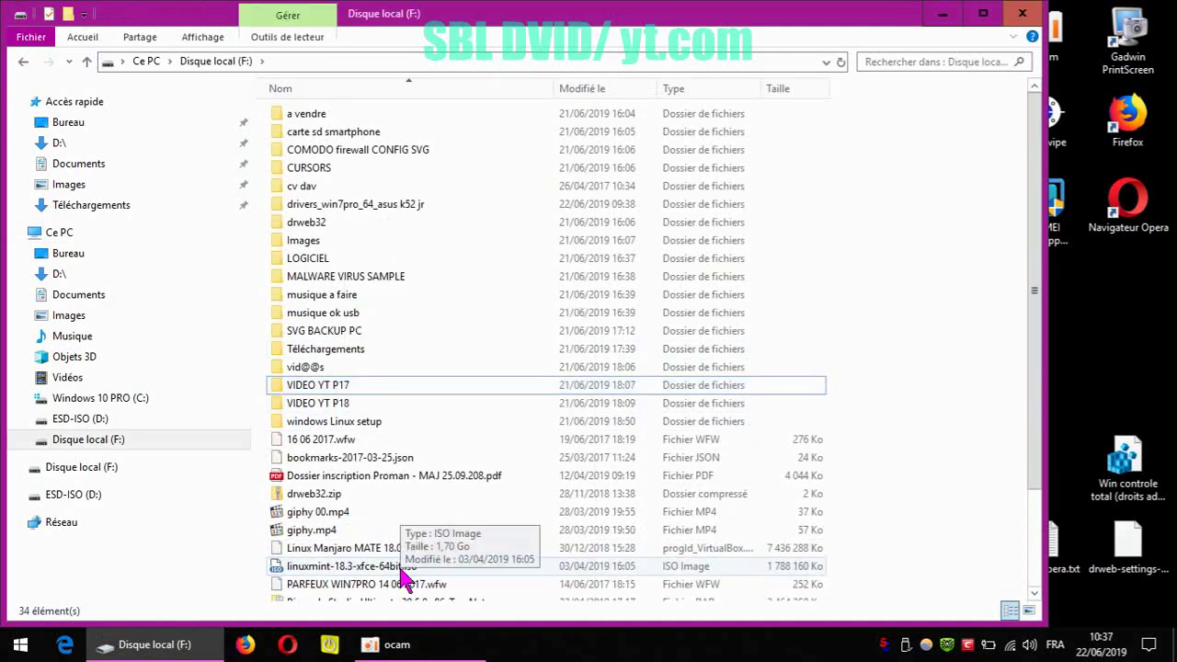
- Copy the VIDEO YT P15 and VIDEO YT P16 folders from Vidéos to Disque local (F:) and move the copy progress window away from the corner
left_click(77, 379)
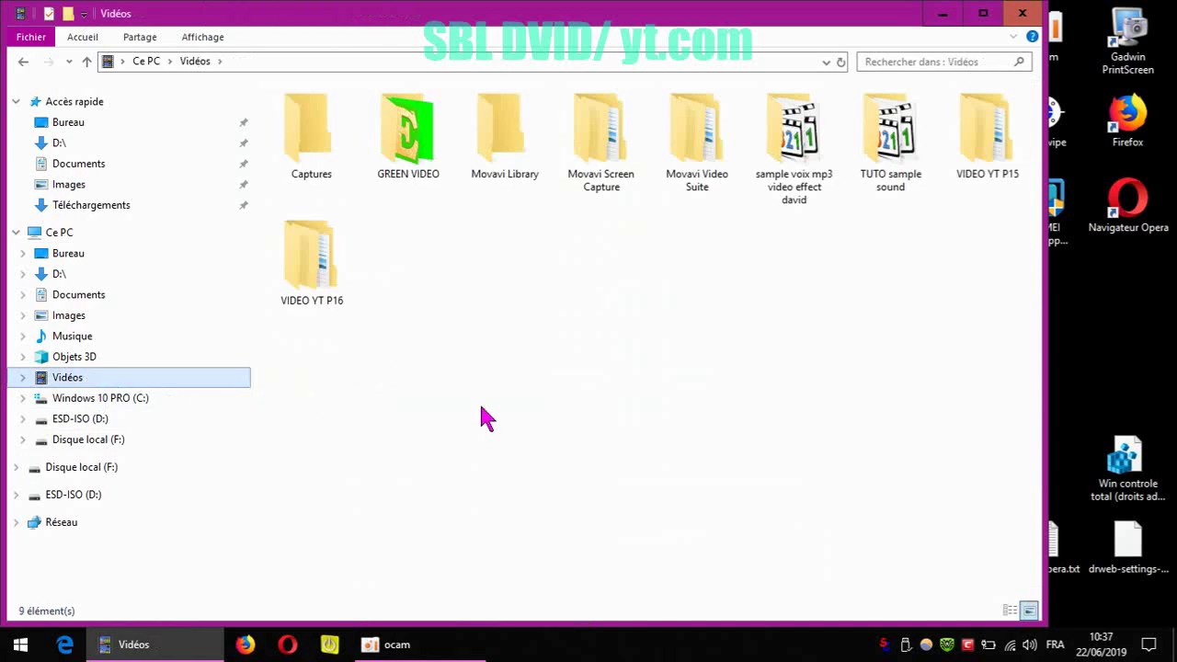
left_click(984, 155)
left_click(305, 281)
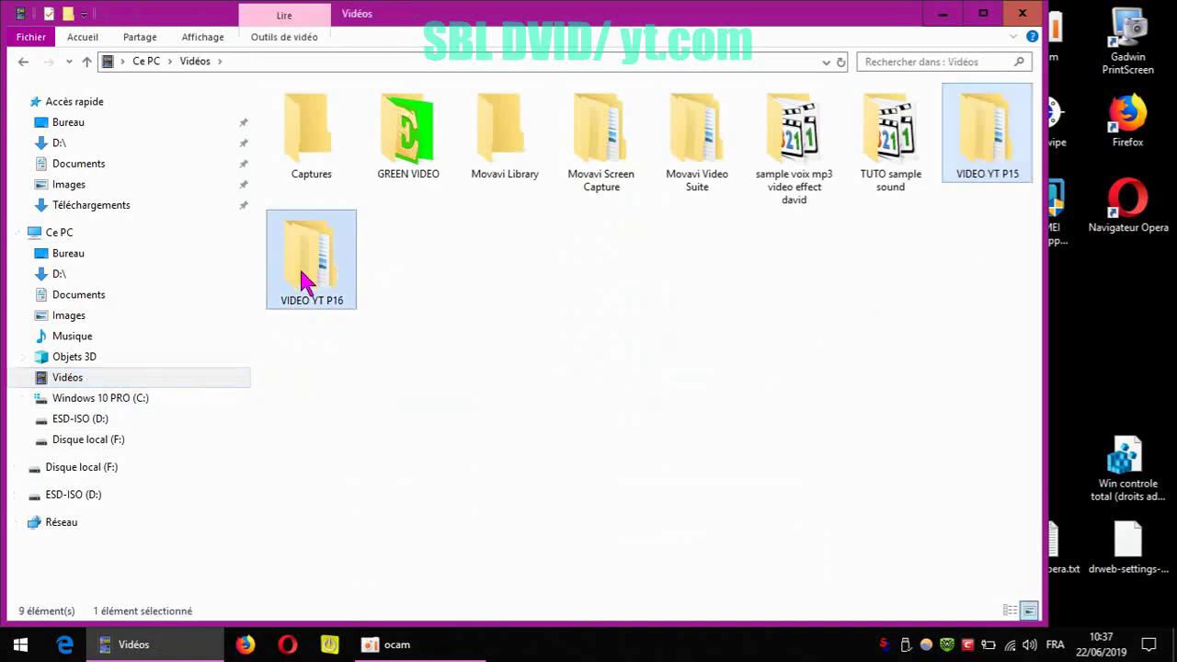
right_click(304, 280)
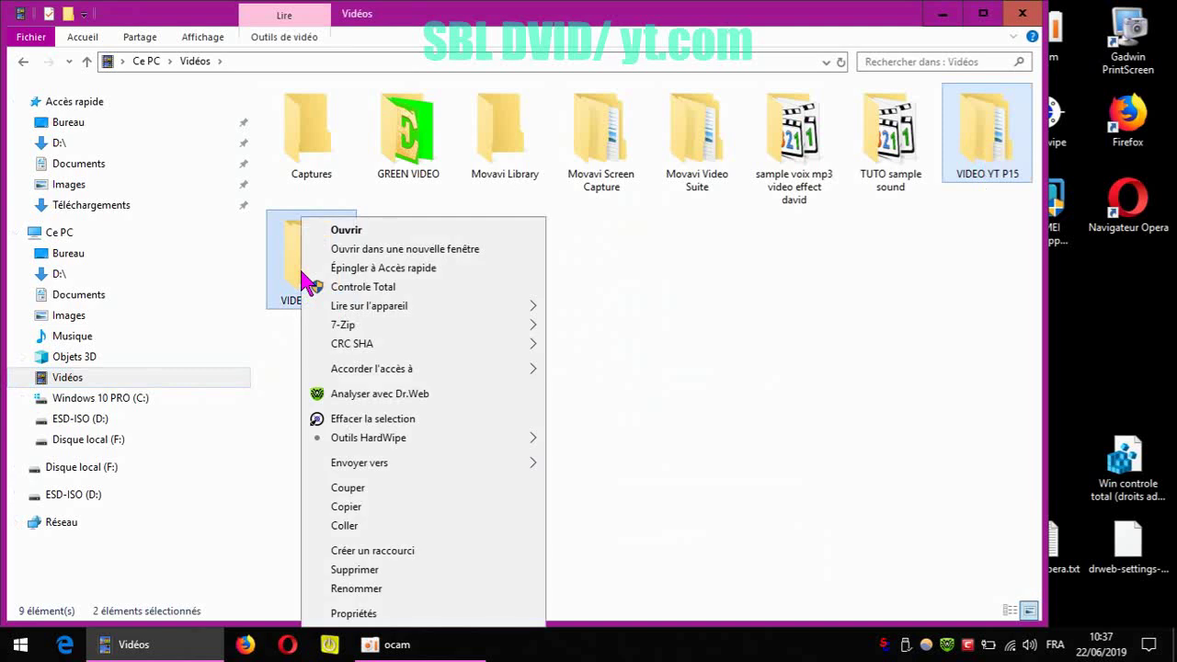
left_click(366, 508)
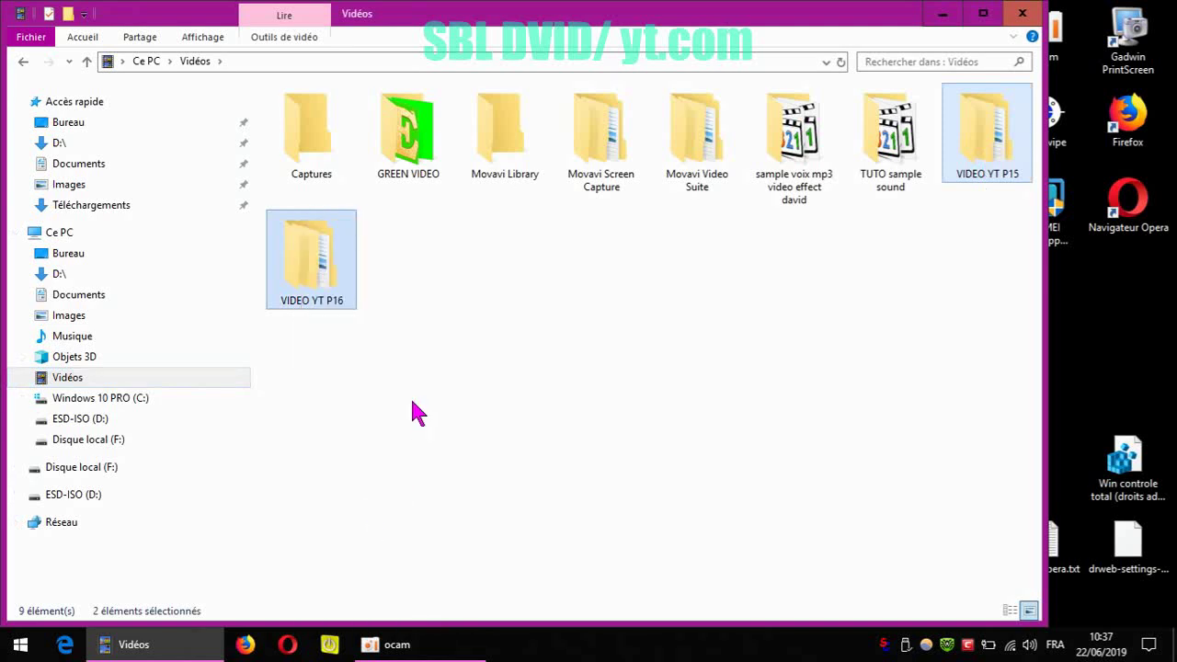
left_click(25, 62)
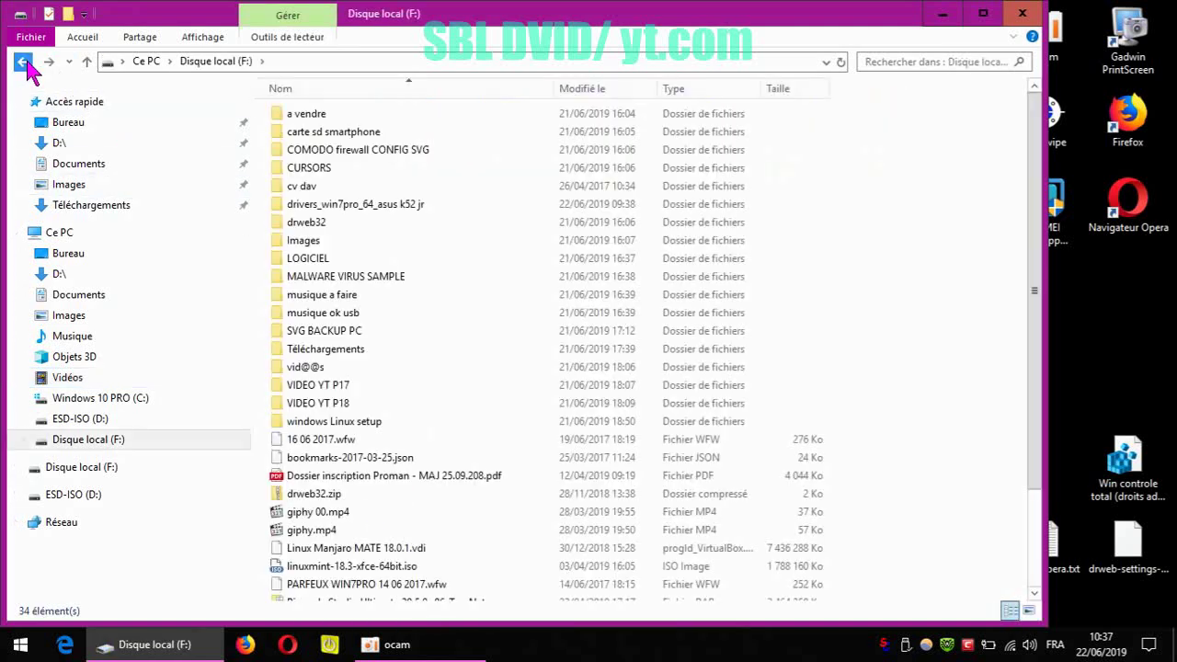
right_click(874, 331)
left_click(942, 449)
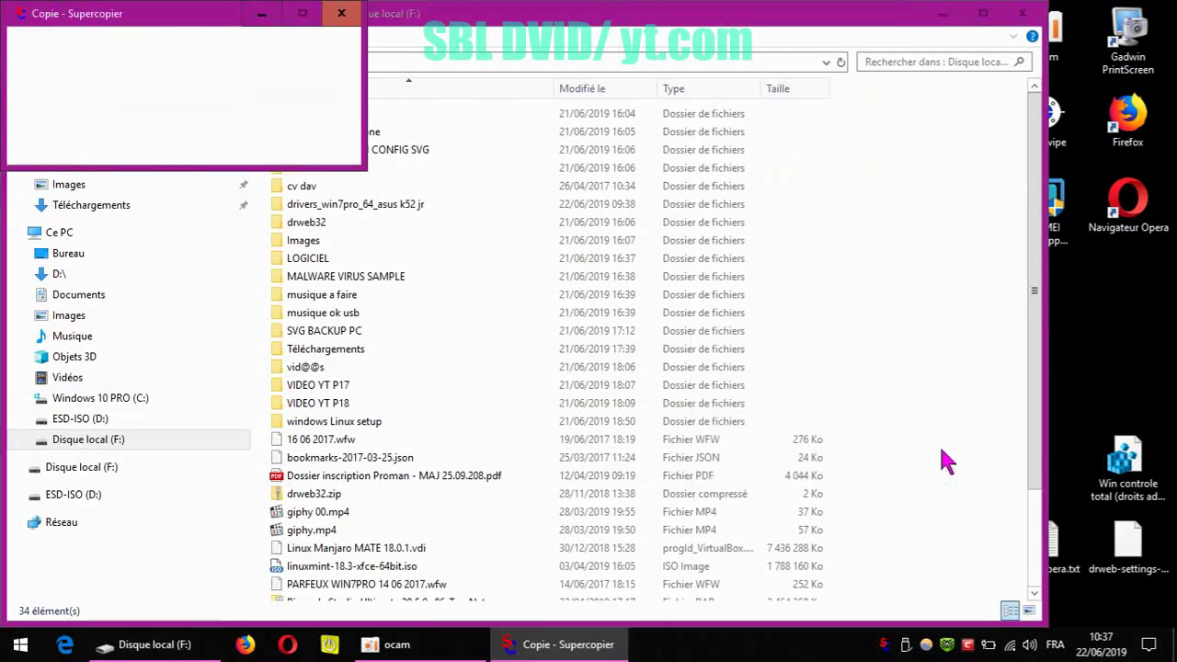
left_click_drag(202, 19, 563, 246)
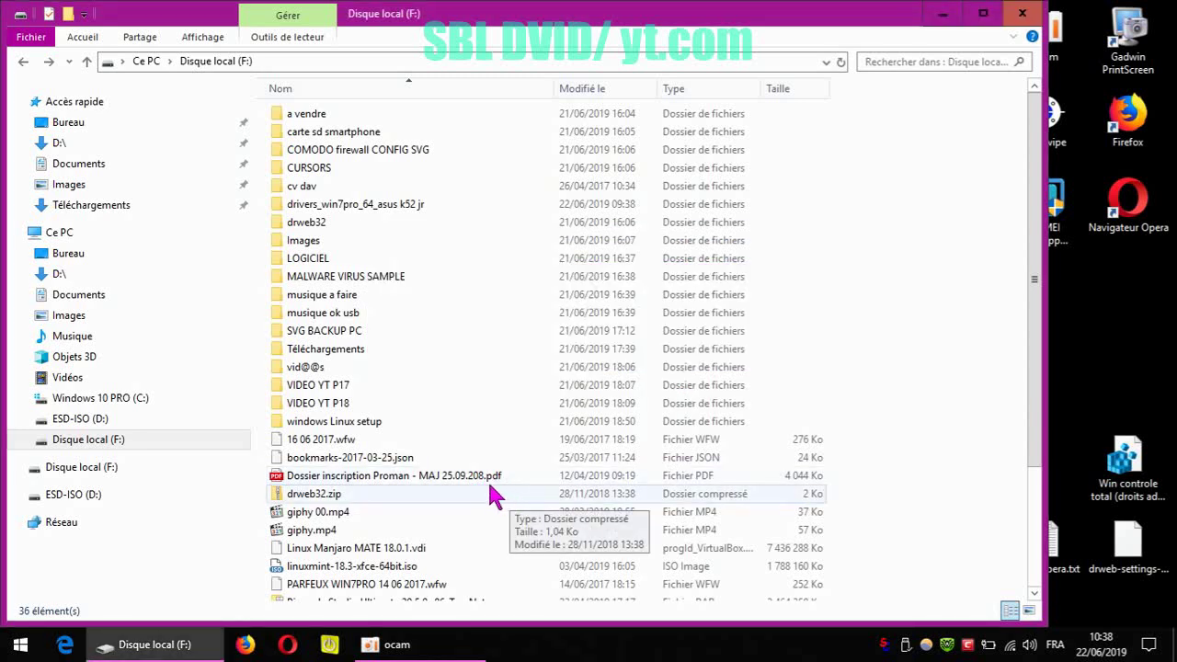
- Examine the combined properties of the copied VIDEO YT P15 and VIDEO YT P16 folders on Disque local (F:)
left_click(23, 61)
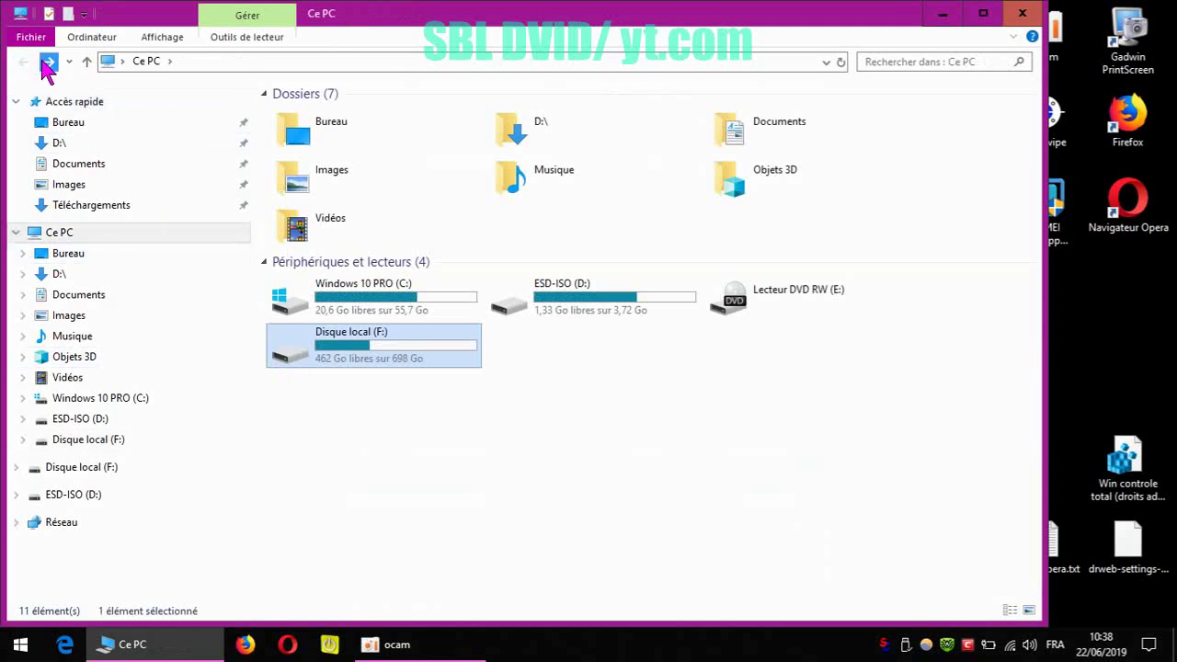
left_click(48, 61)
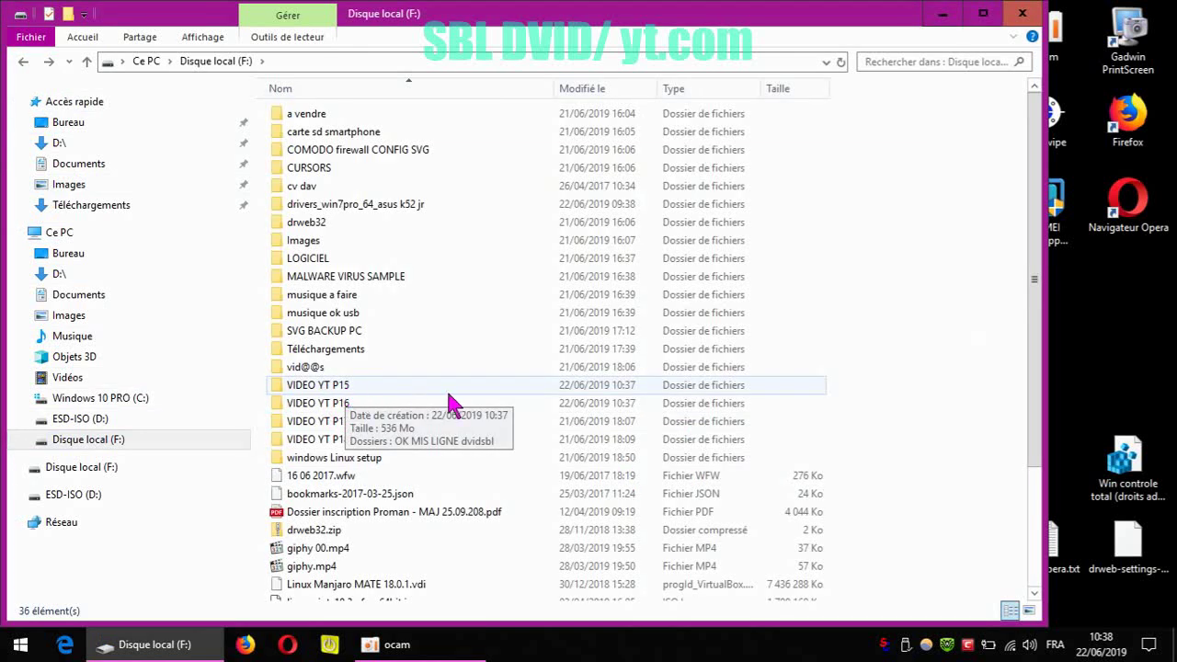
left_click(357, 391)
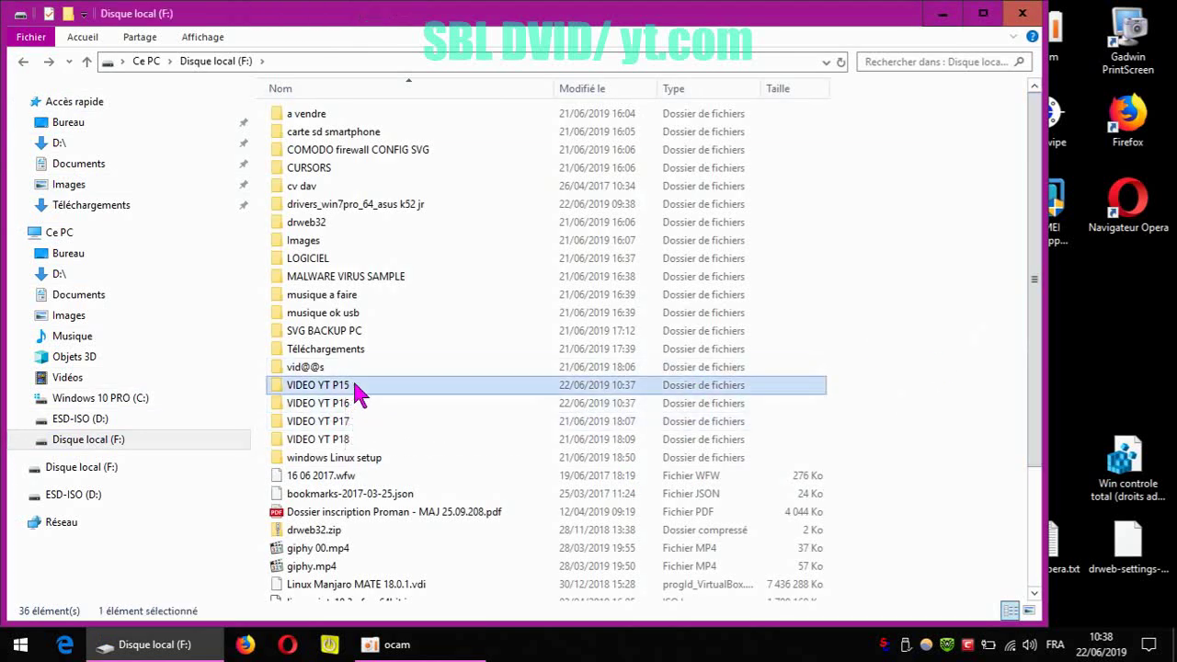
right_click(347, 412)
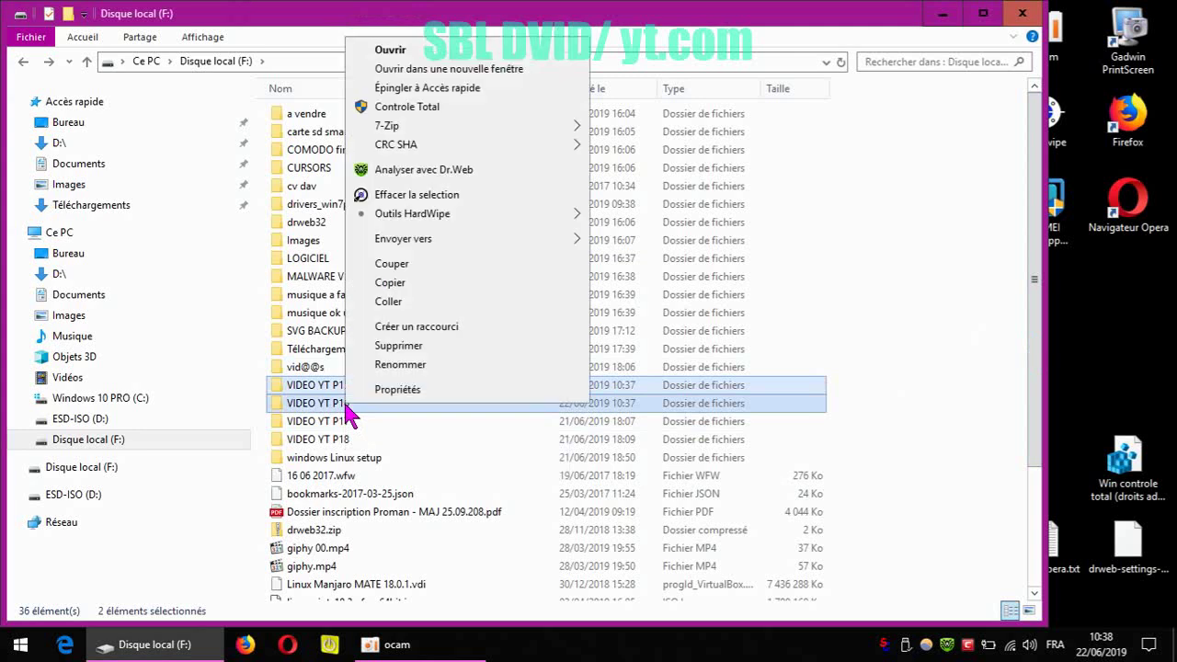
left_click(395, 390)
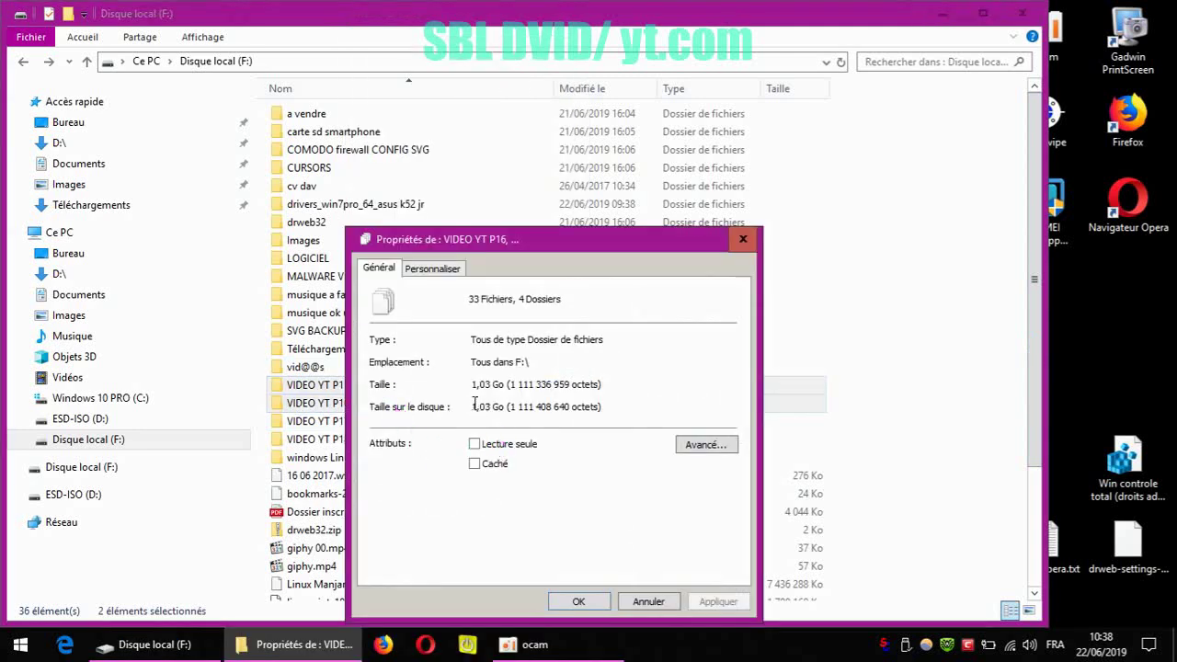
left_click(743, 239)
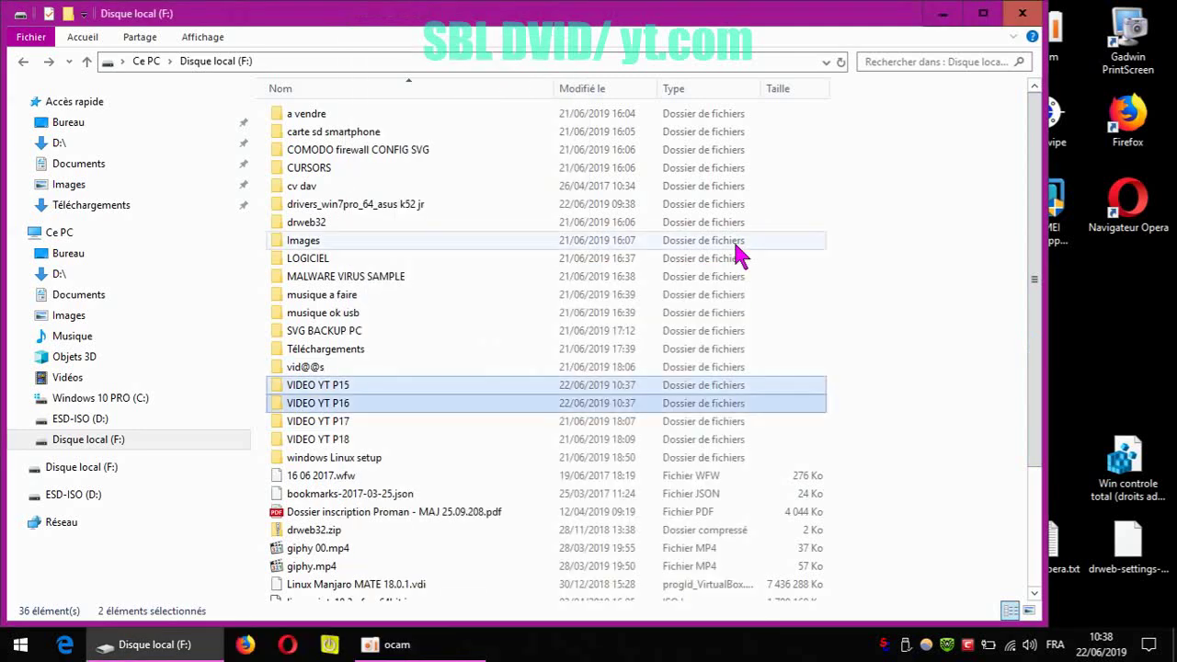
- Check the free space and remaining folders on ESD-ISO (D:), and return to Ce PC
left_click(24, 63)
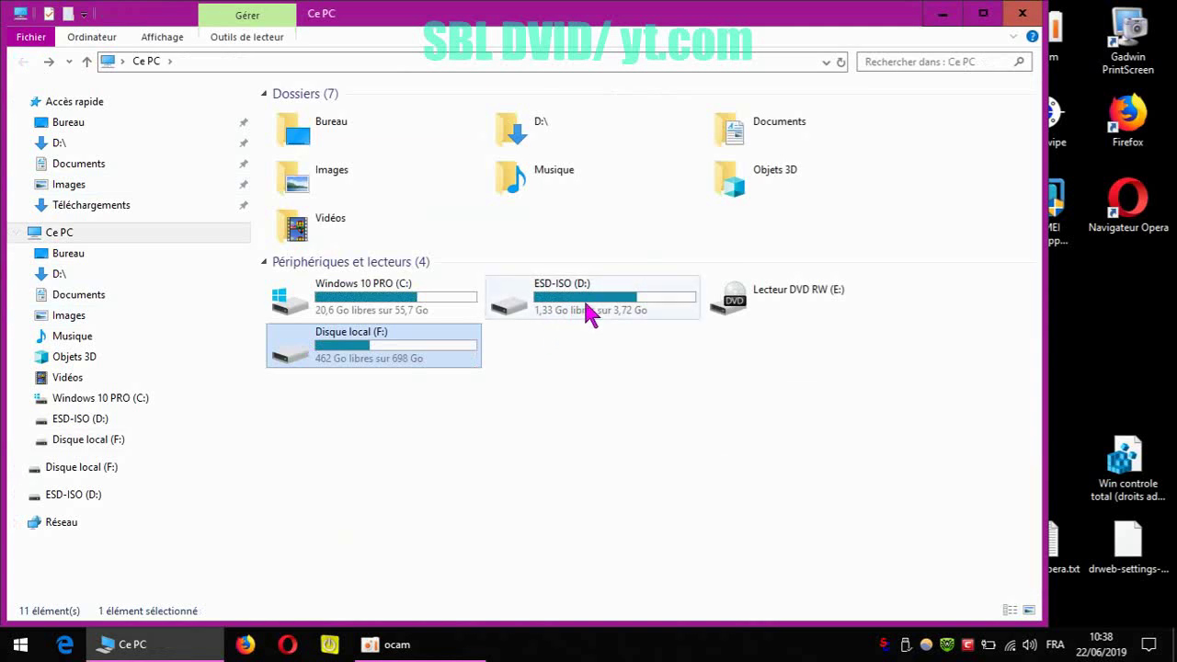
mouse_move(595, 309)
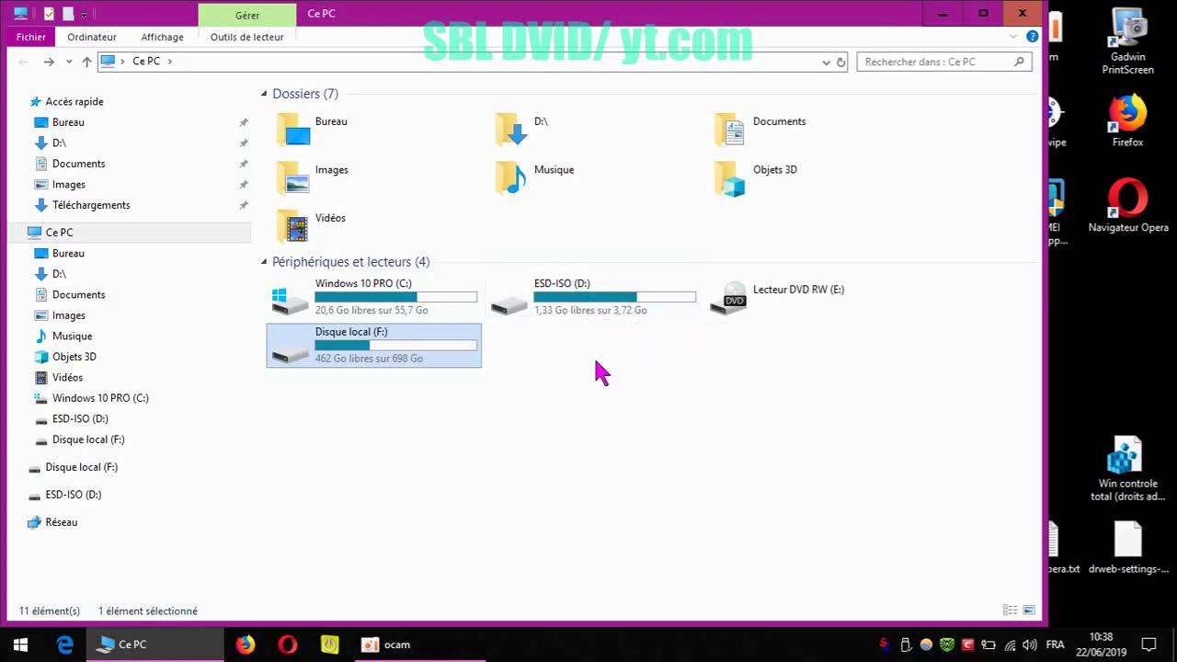
double_click(587, 298)
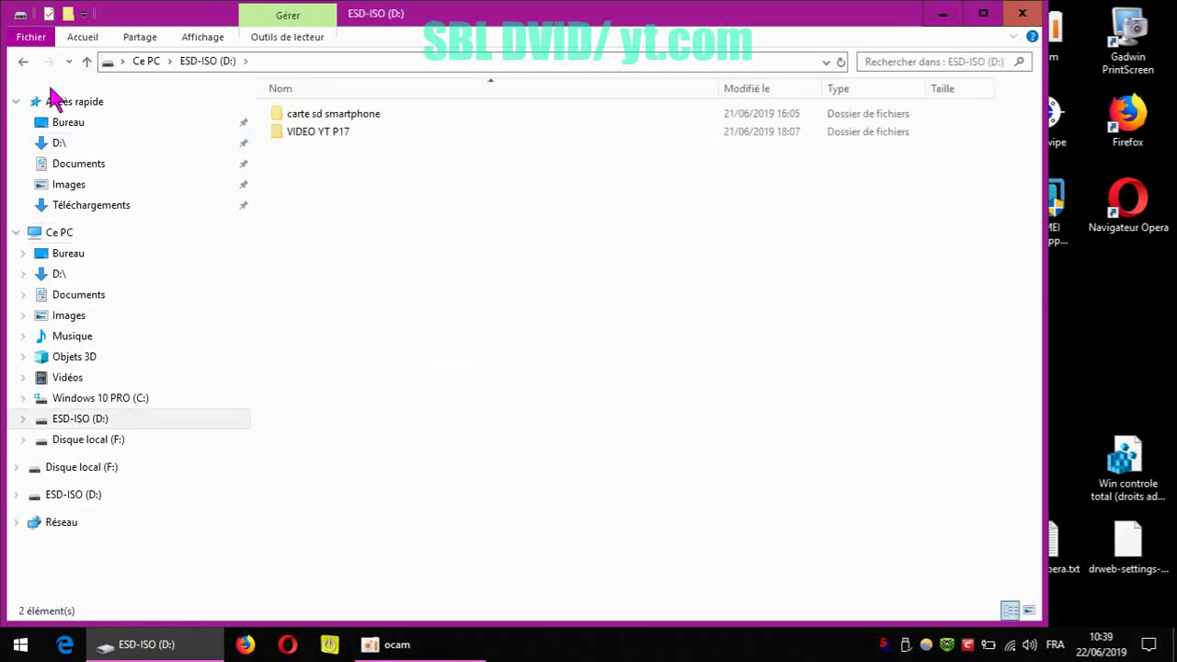
left_click(24, 62)
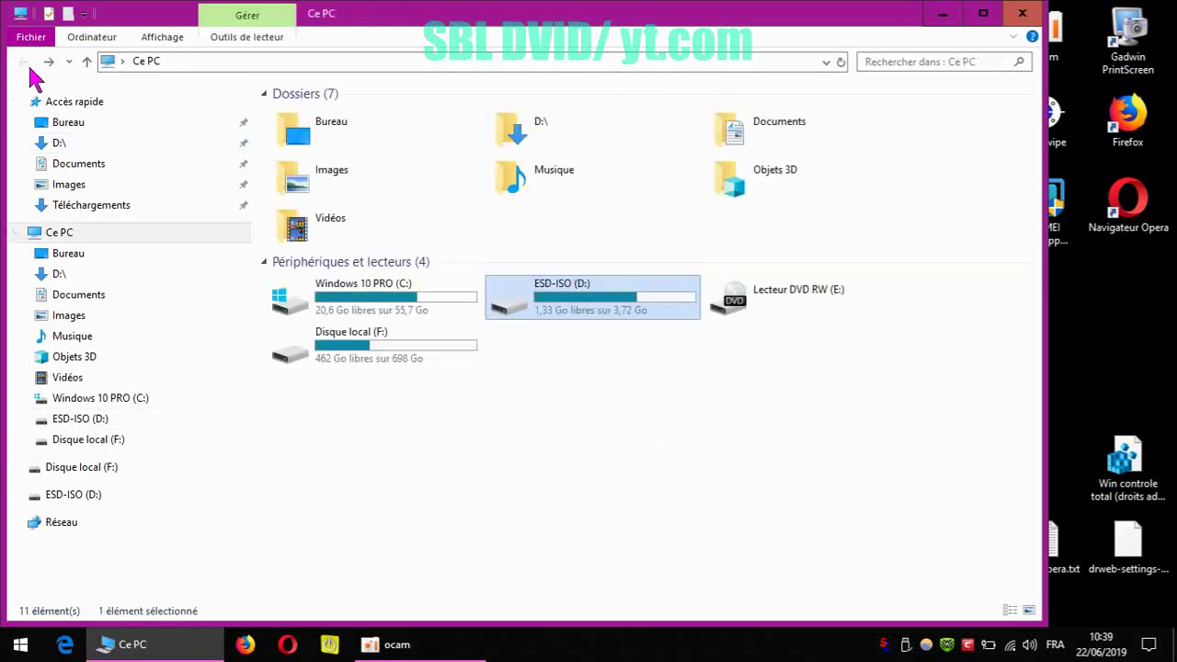
- Select the first three Avast videos in F:\VIDEO YT P17\OK MIS LIGNE dvidsbl and check their combined properties
double_click(364, 351)
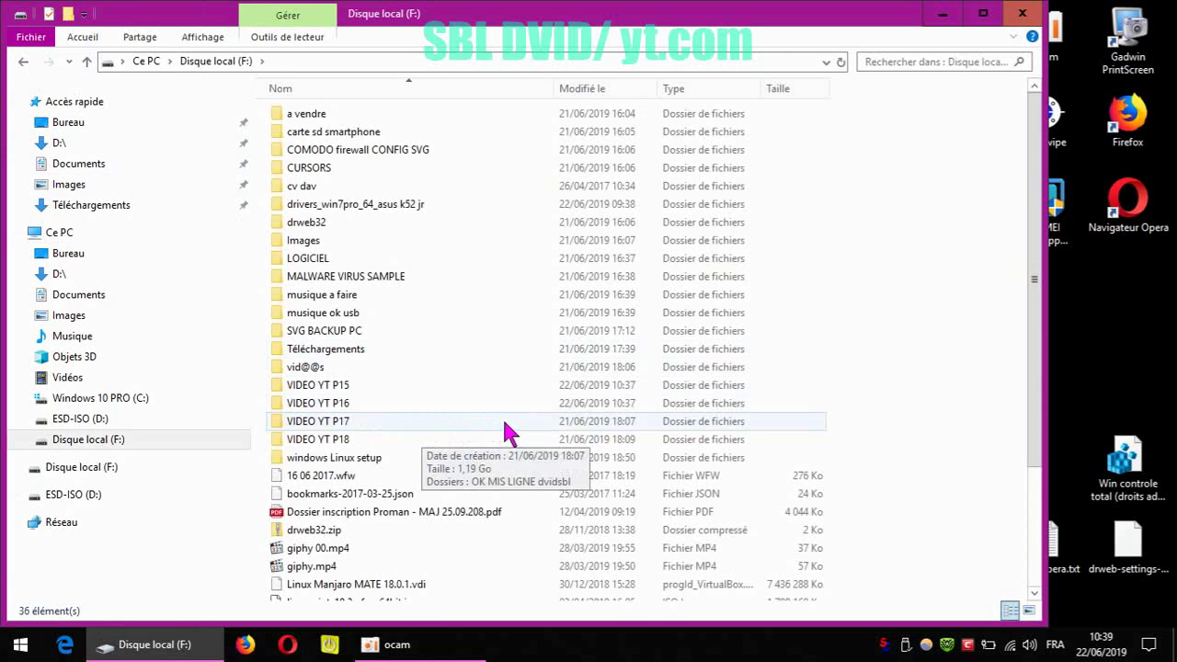
double_click(341, 425)
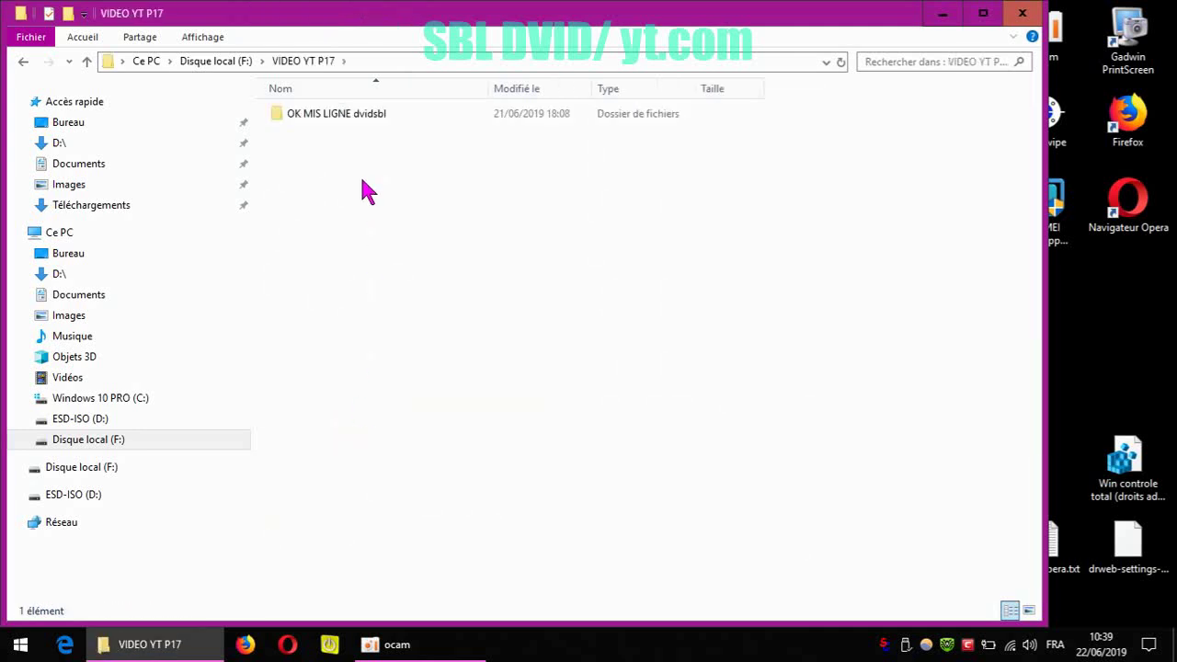
double_click(365, 115)
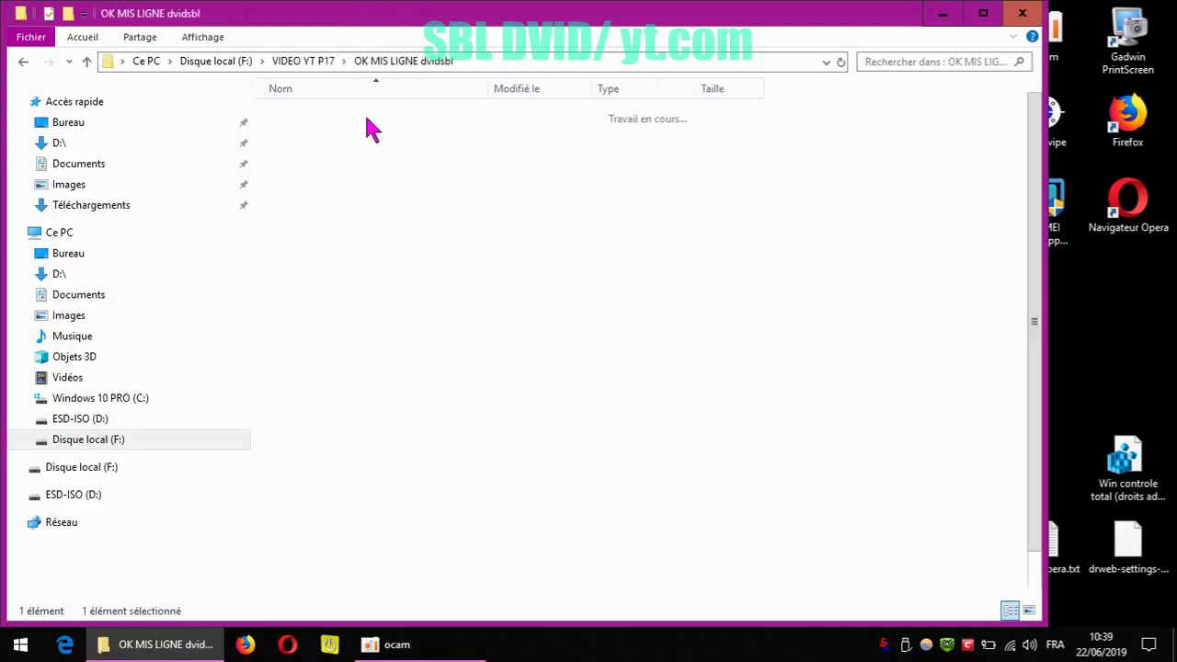
left_click(335, 166)
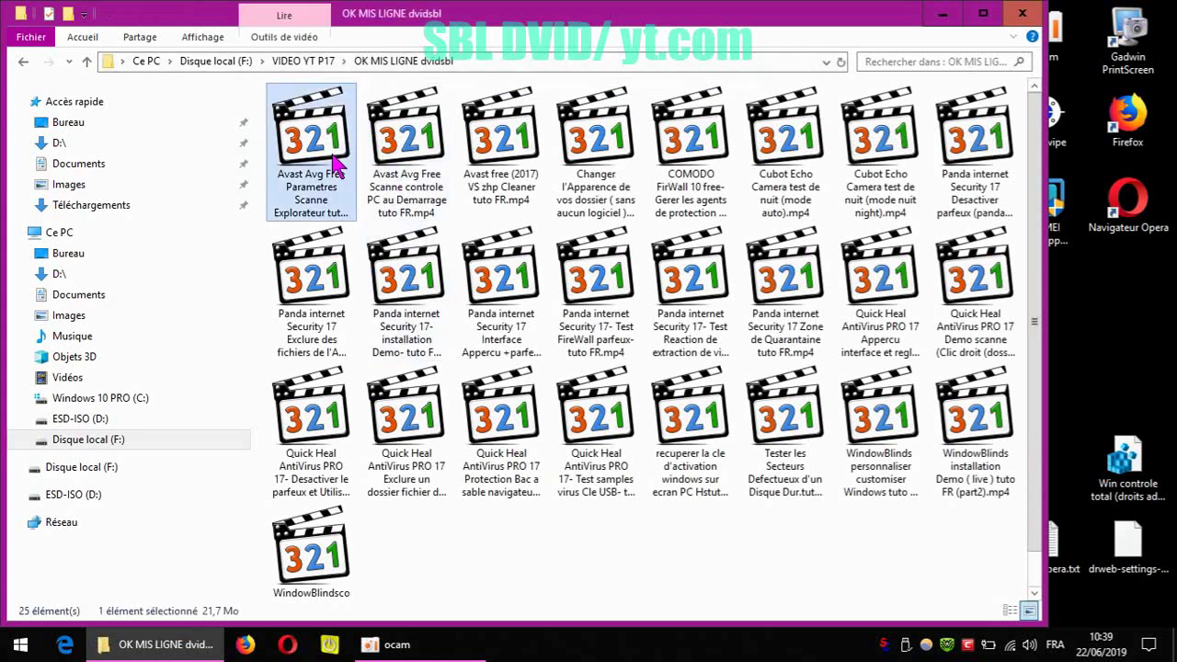
left_click(416, 156, "ctrl")
left_click(487, 167, "ctrl")
right_click(487, 162)
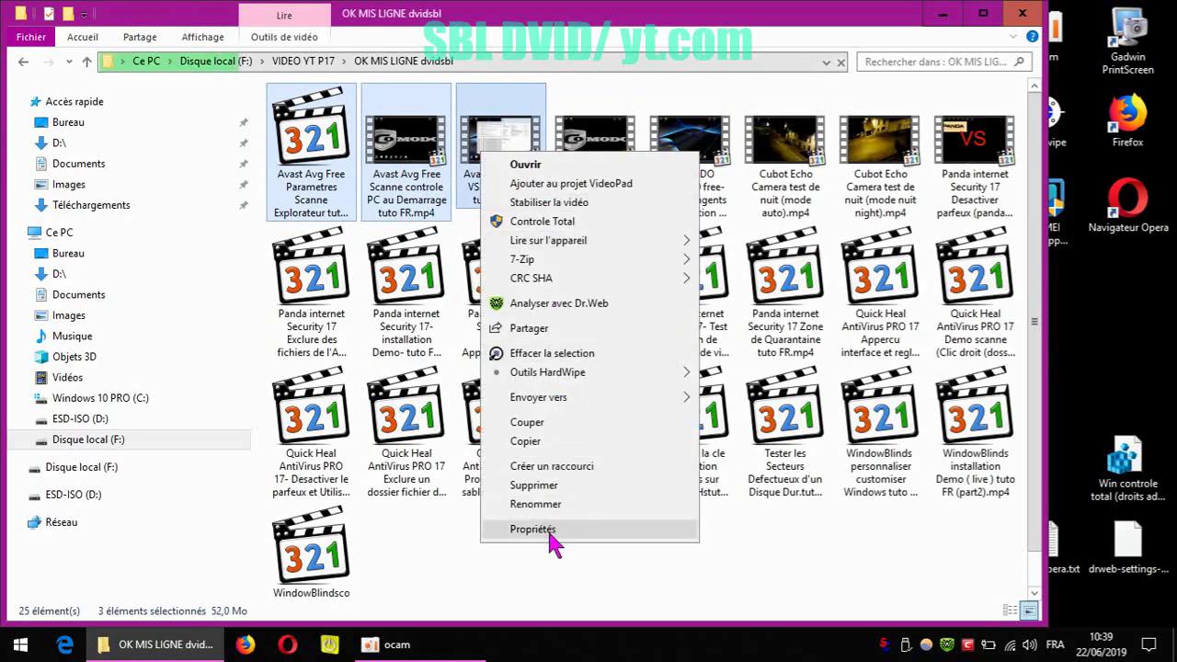
left_click(550, 529)
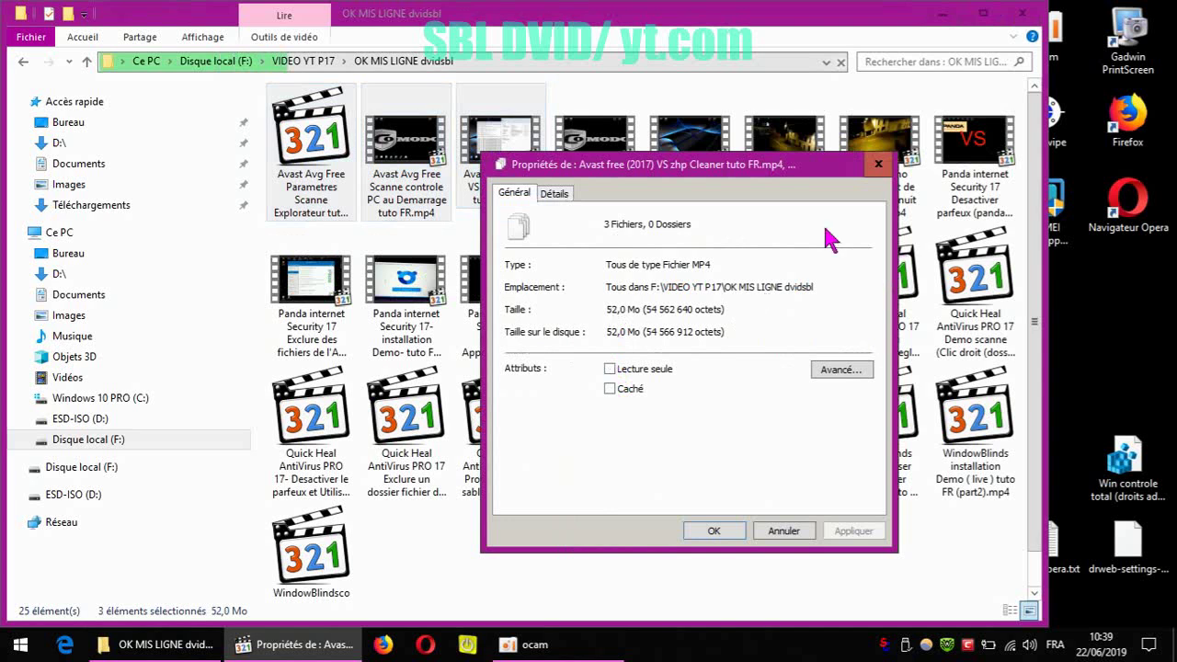
left_click(878, 164)
- Copy the three selected Avast videos from VIDEO YT P17 into the OK MIS LIGNE dvidsbl folder of VIDEO YT P15 on Disque local (F:)
right_click(490, 168)
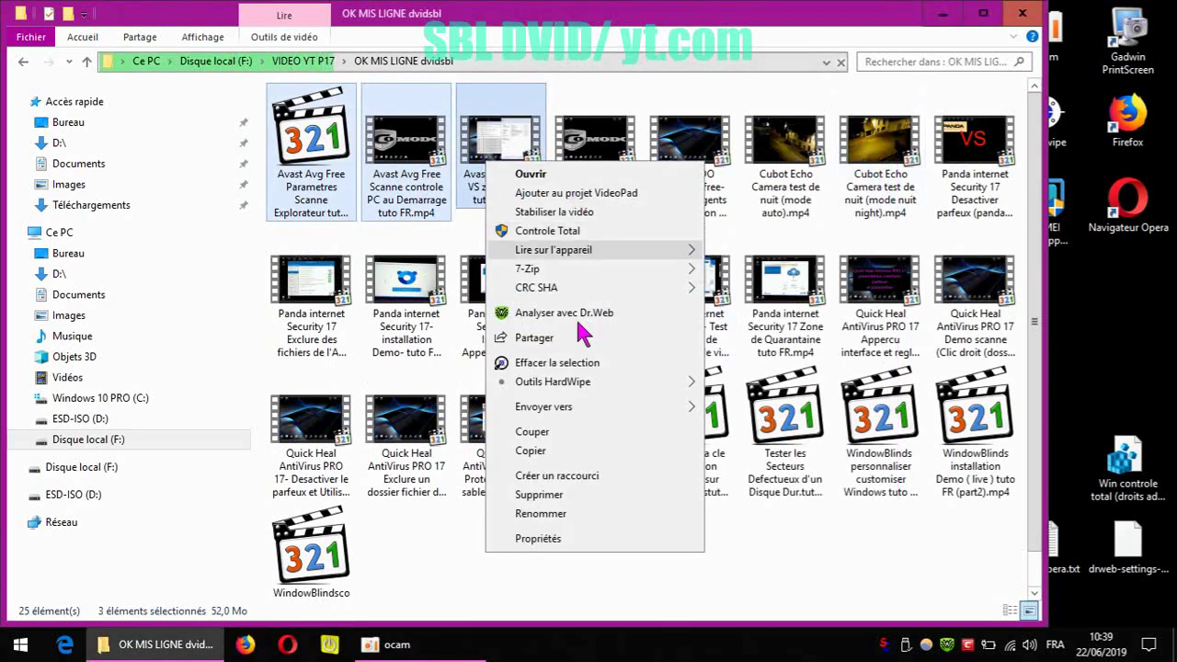
left_click(552, 453)
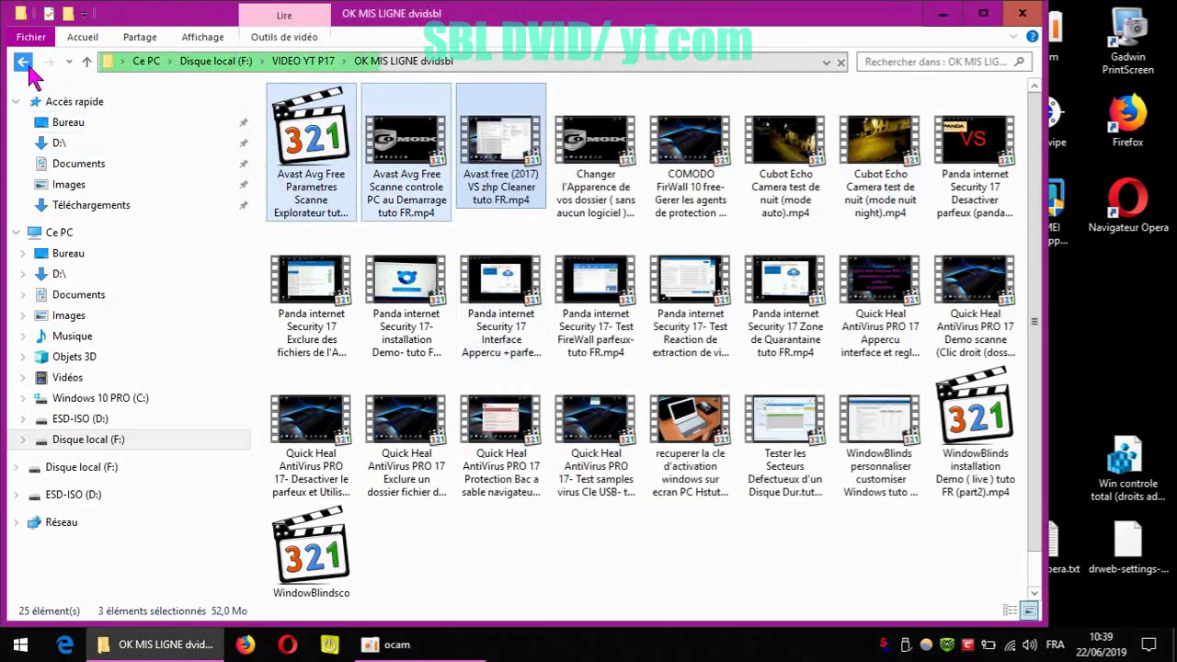
left_click(23, 62)
left_click(23, 61)
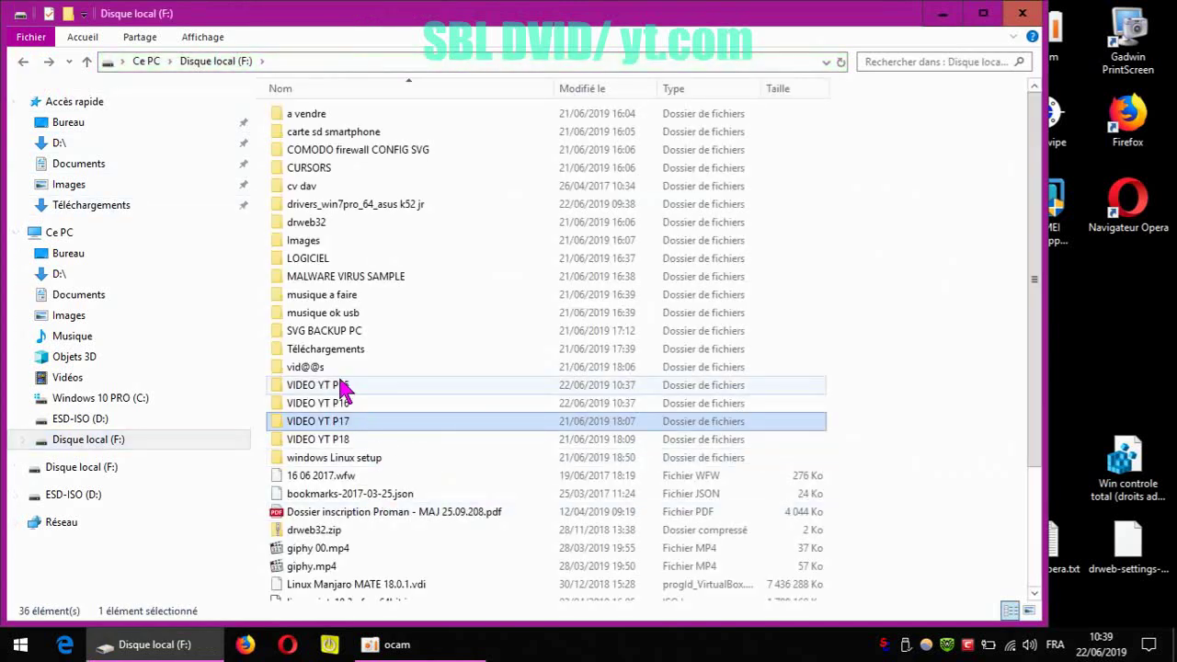
double_click(340, 386)
double_click(363, 109)
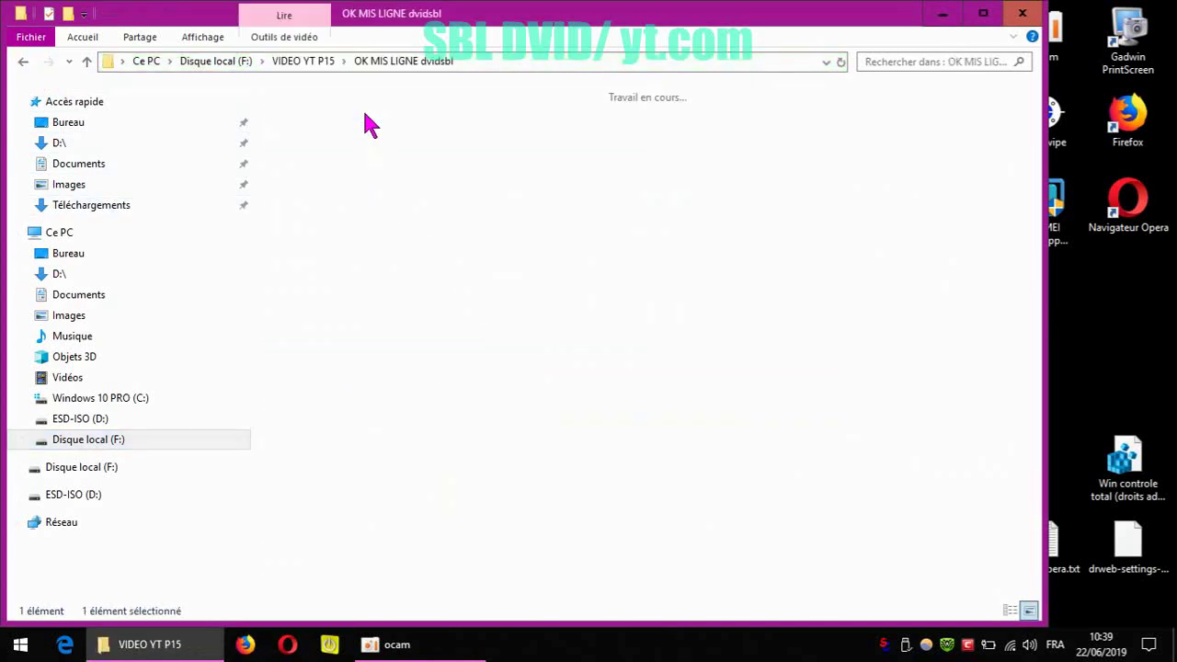
right_click(537, 438)
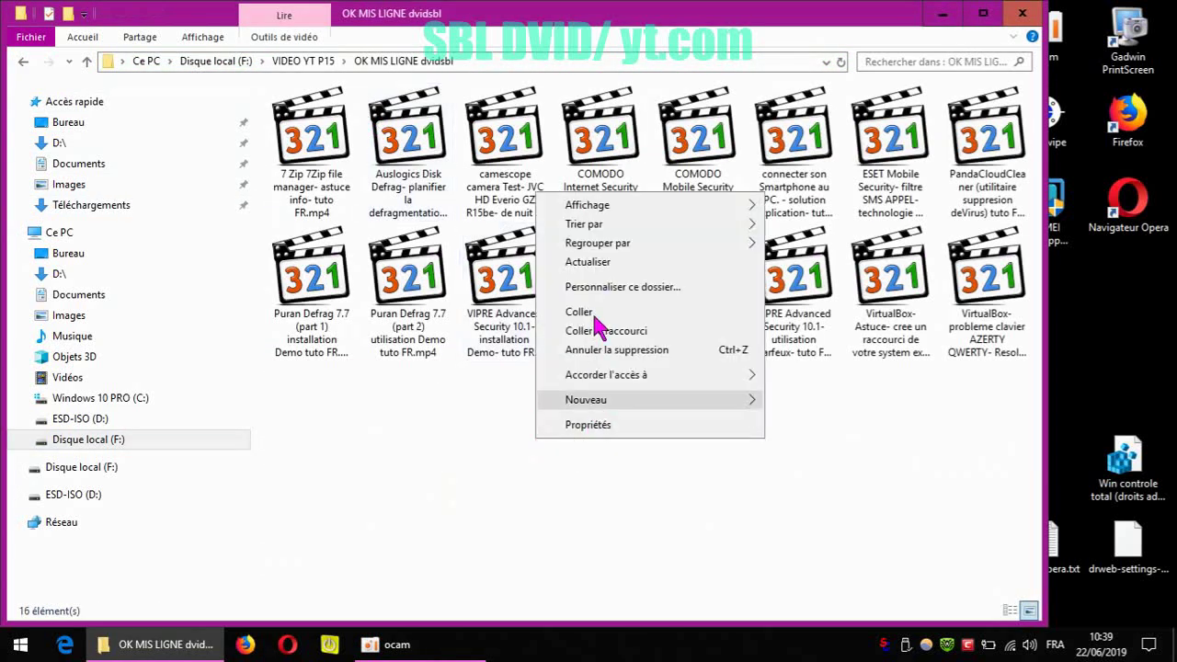
left_click(580, 313)
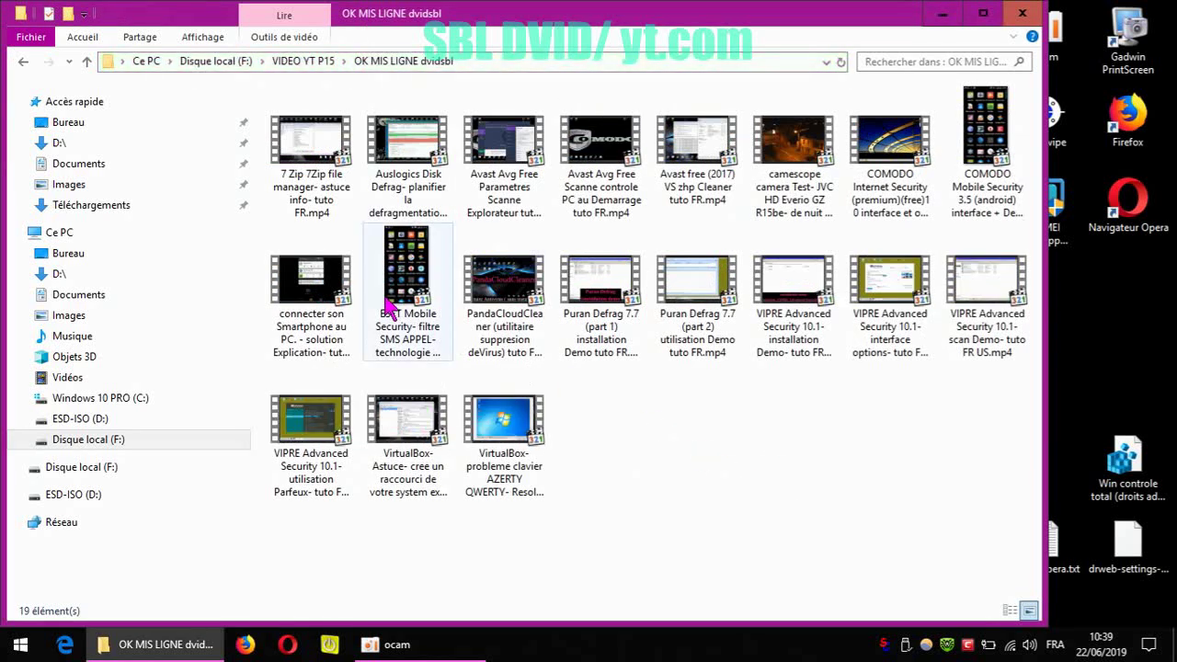
- Copy the VIDEO YT P15 and VIDEO YT P16 folders from Disque local (F:) to ESD-ISO (D:)
left_click(22, 62)
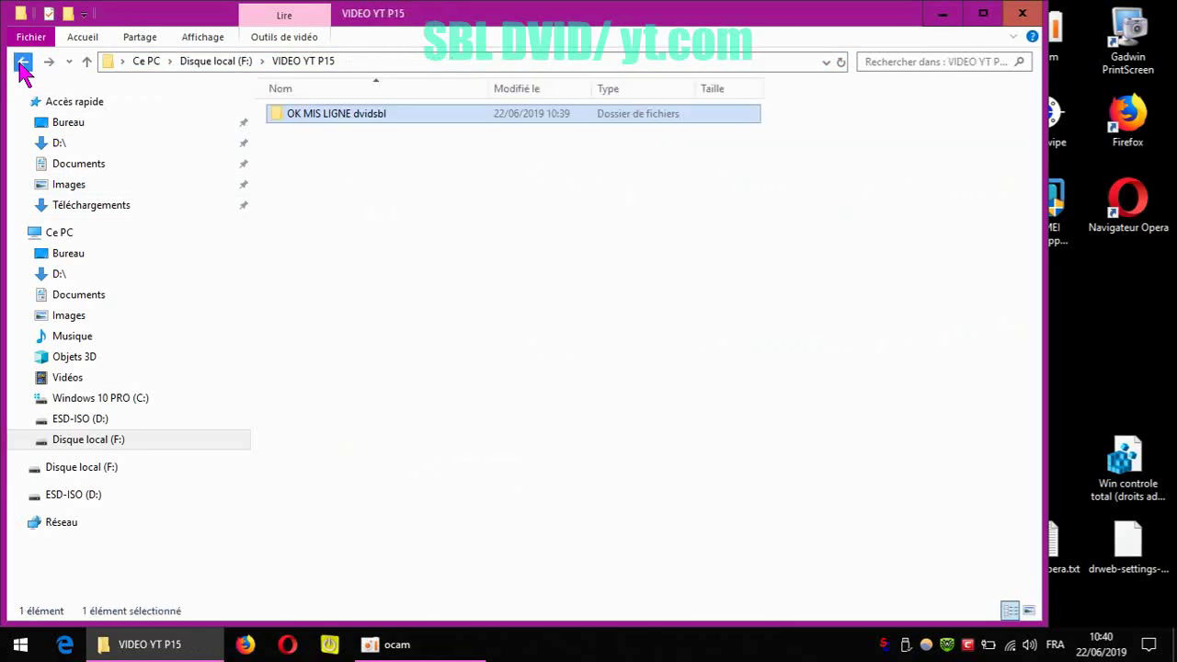
left_click(22, 62)
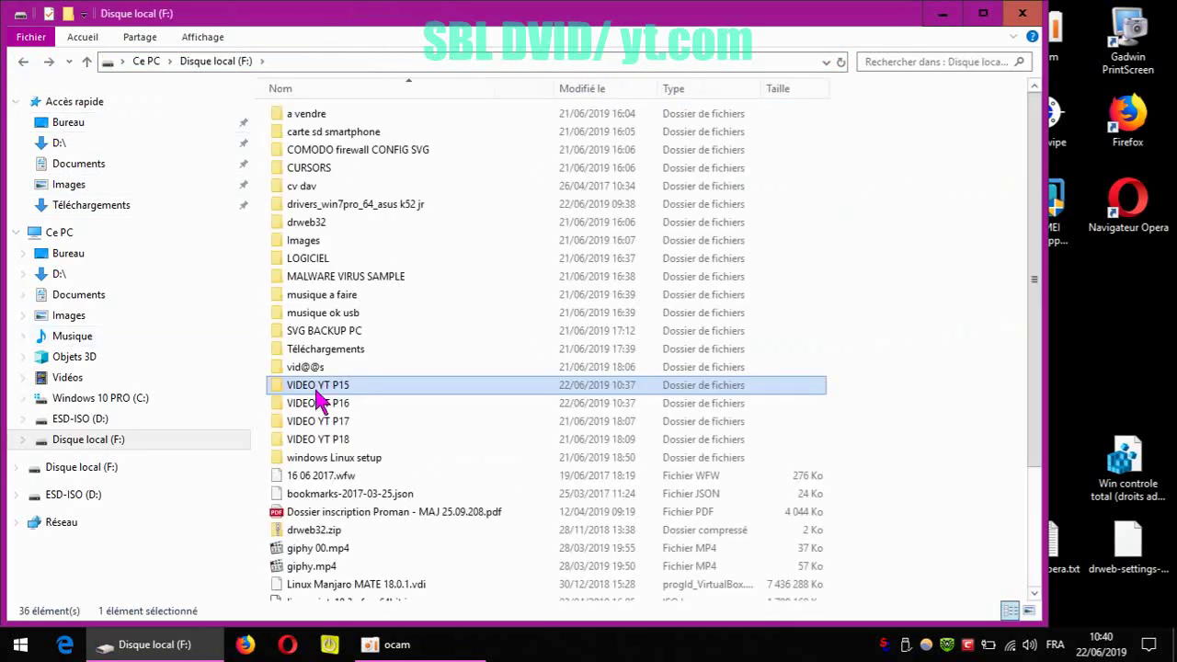
left_click(318, 390)
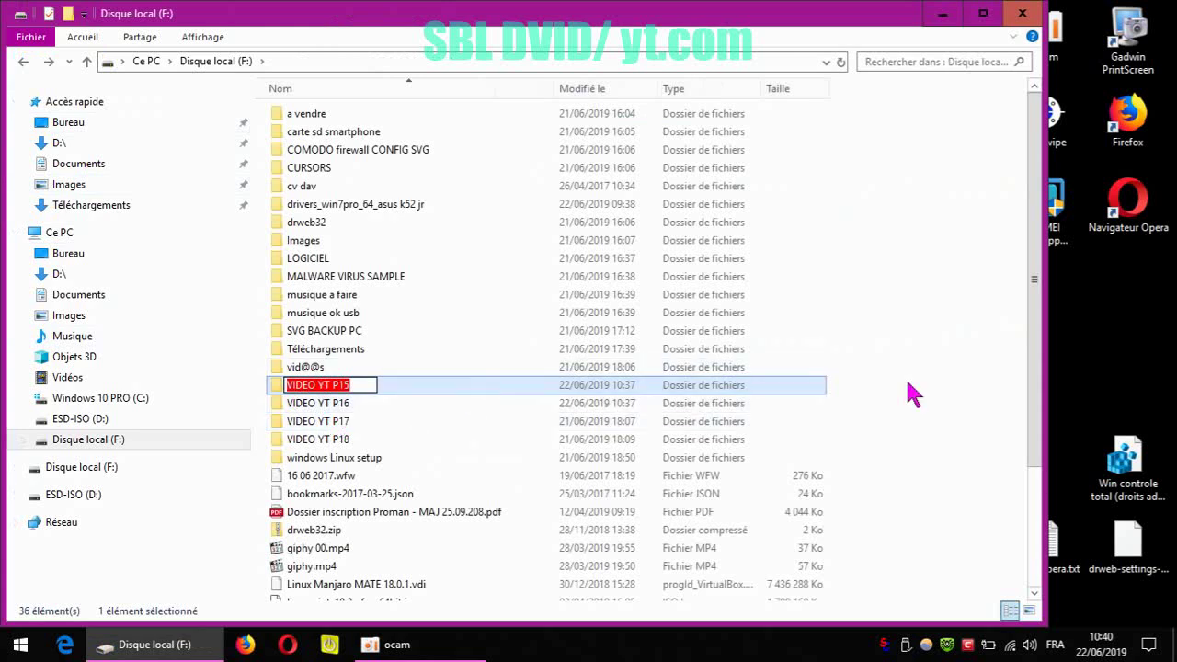
left_click(1003, 350)
left_click(327, 391)
left_click(339, 404, "ctrl")
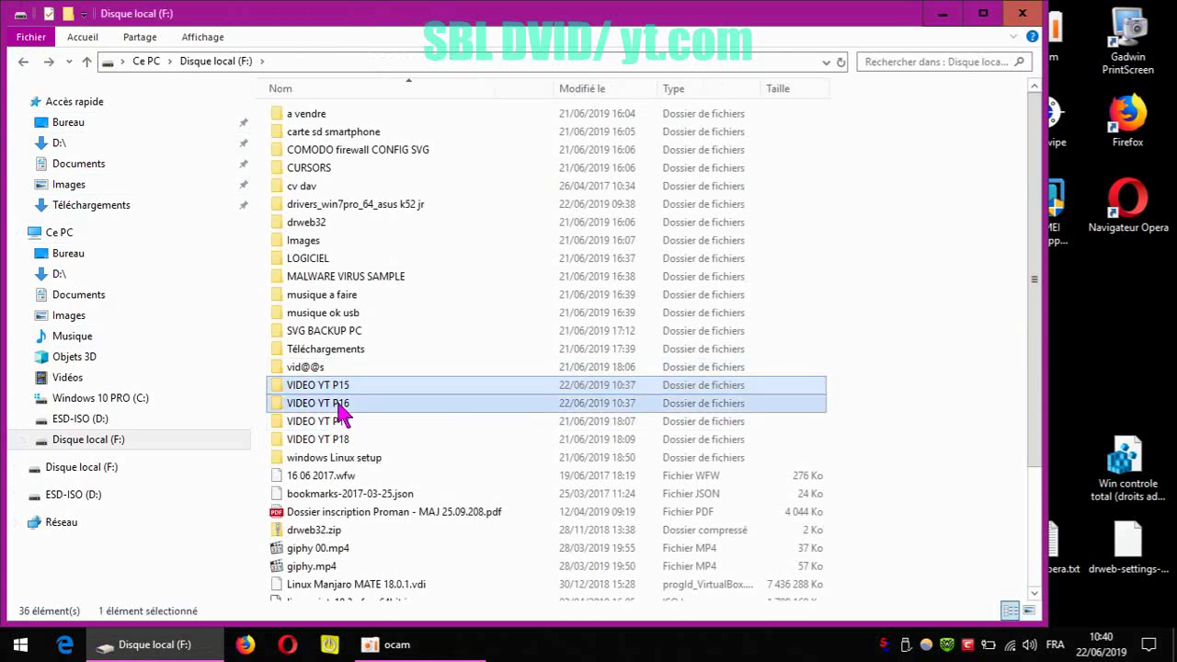
right_click(340, 405)
left_click(397, 281)
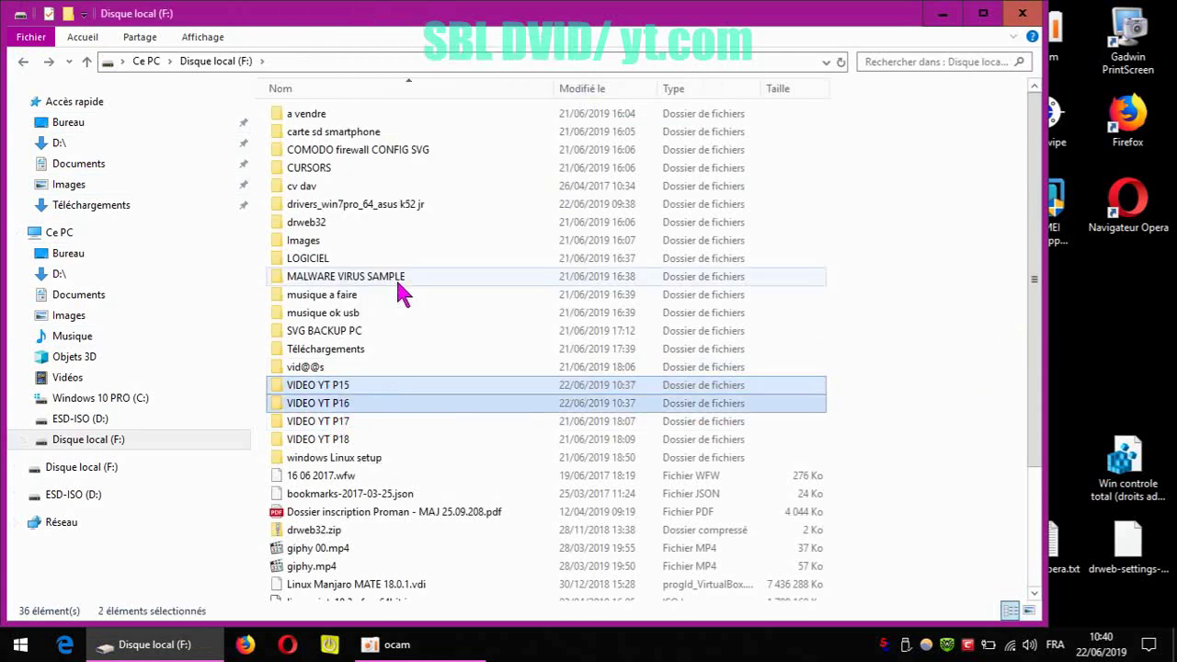
left_click(20, 70)
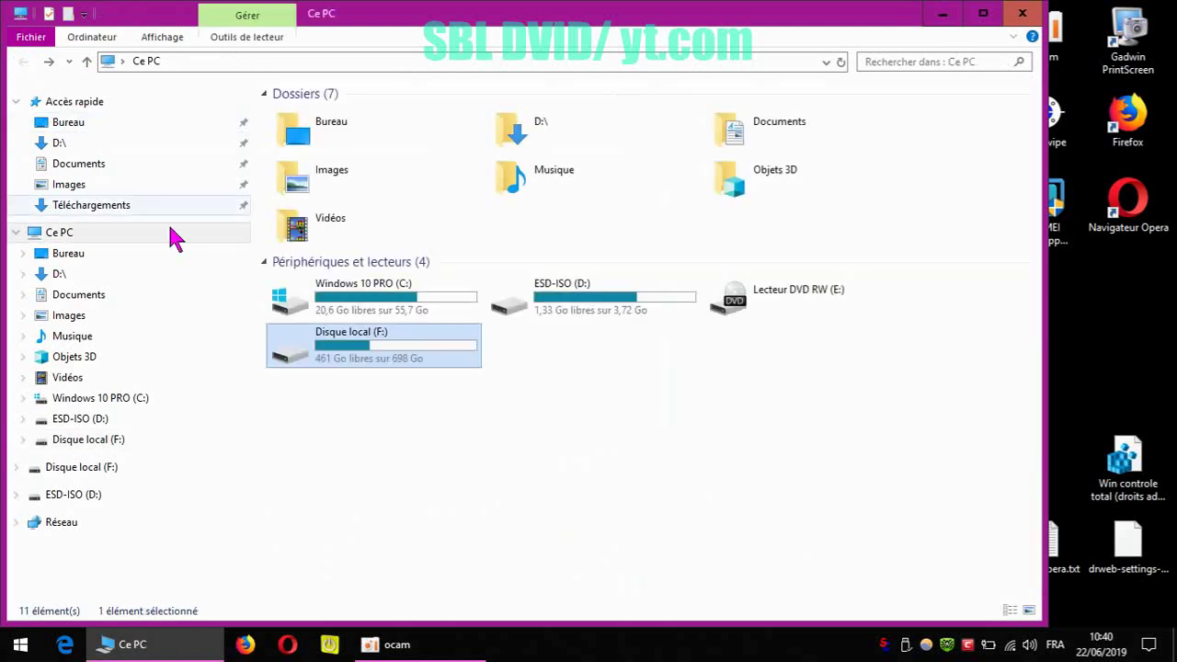
right_click(585, 304)
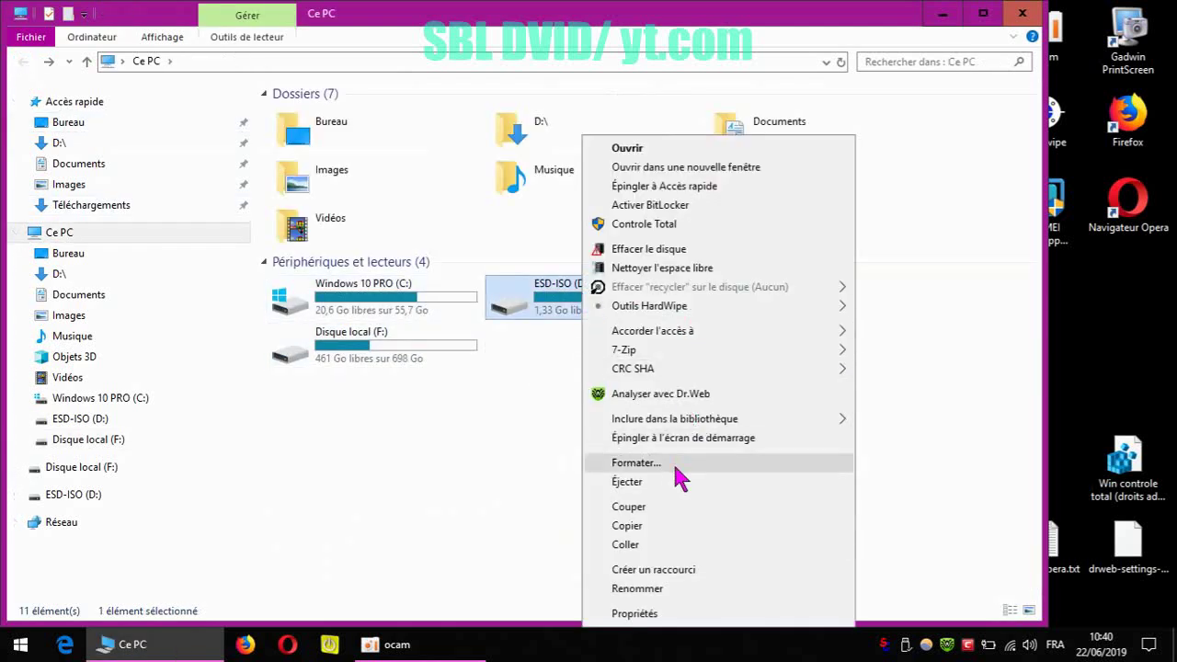
left_click(657, 545)
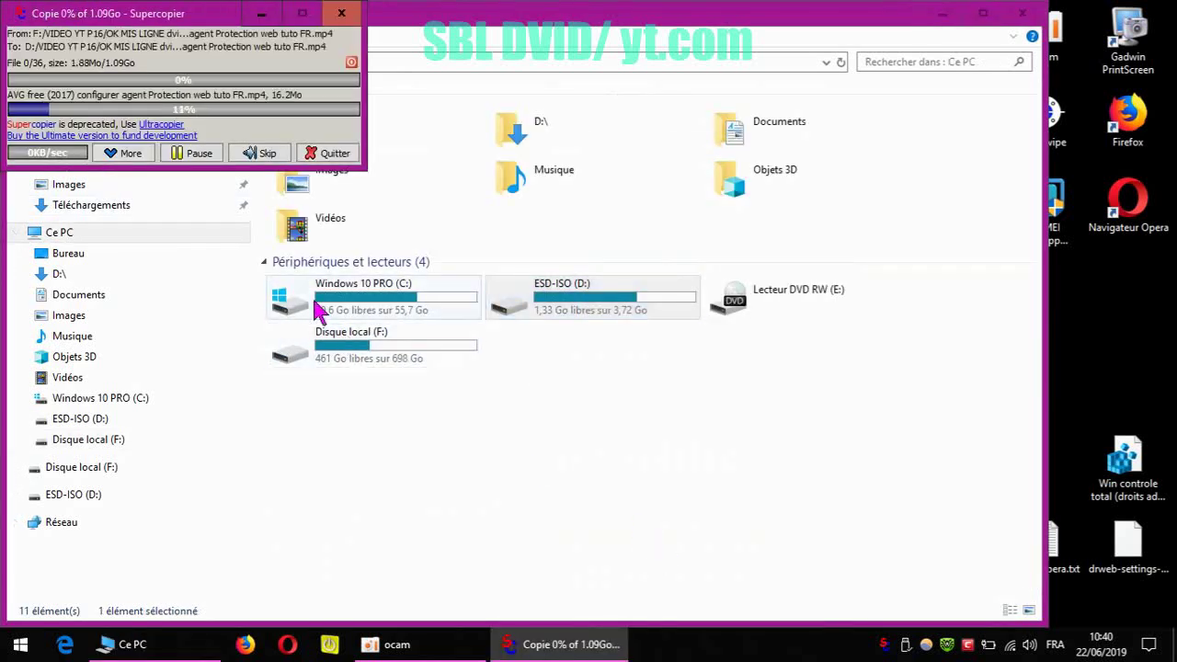
- Move the copy progress window to the middle of the desktop and minimize the Ce PC window
left_click_drag(202, 13, 589, 252)
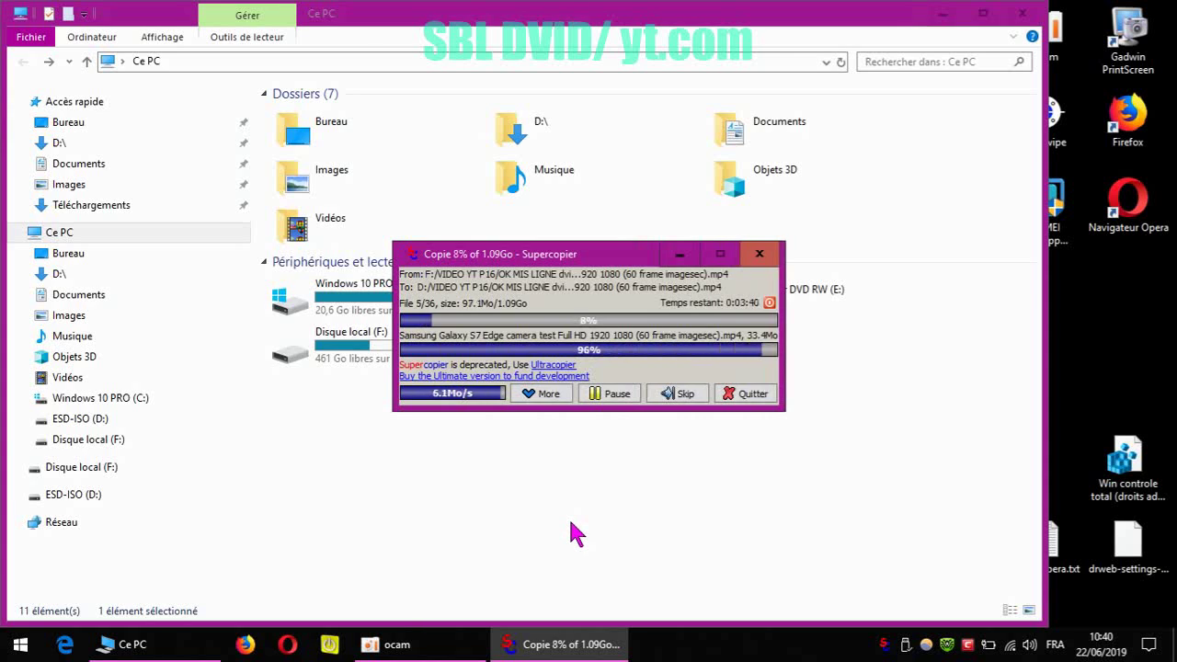
left_click_drag(605, 269, 568, 358)
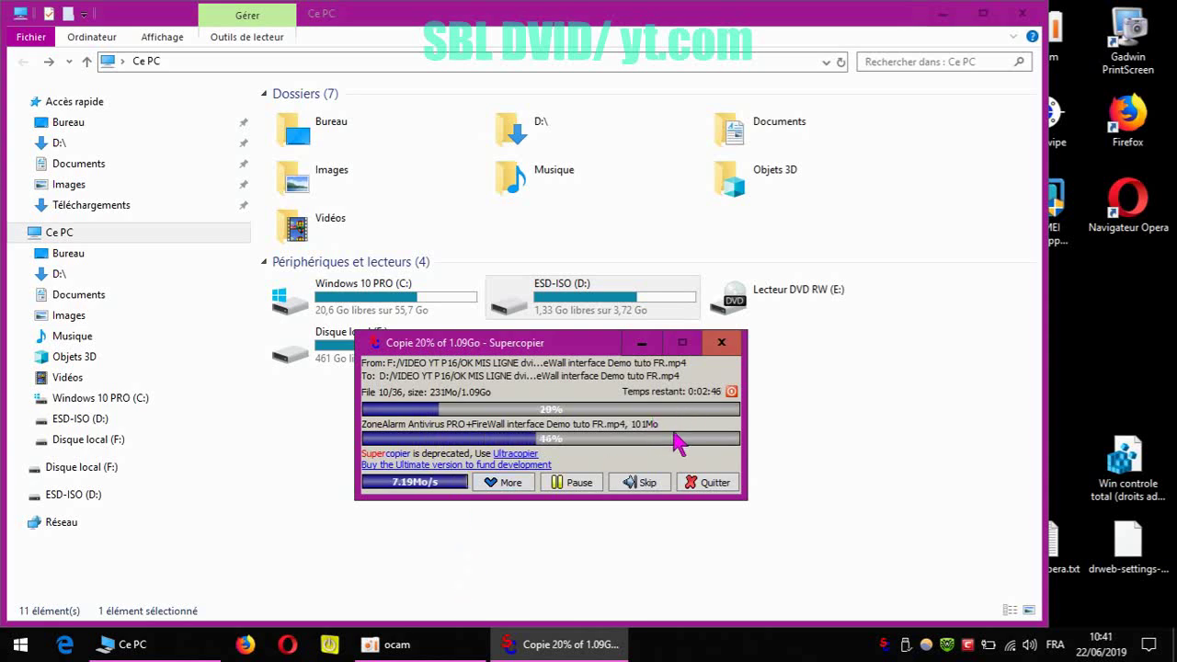
left_click(943, 15)
left_click_drag(560, 345, 564, 299)
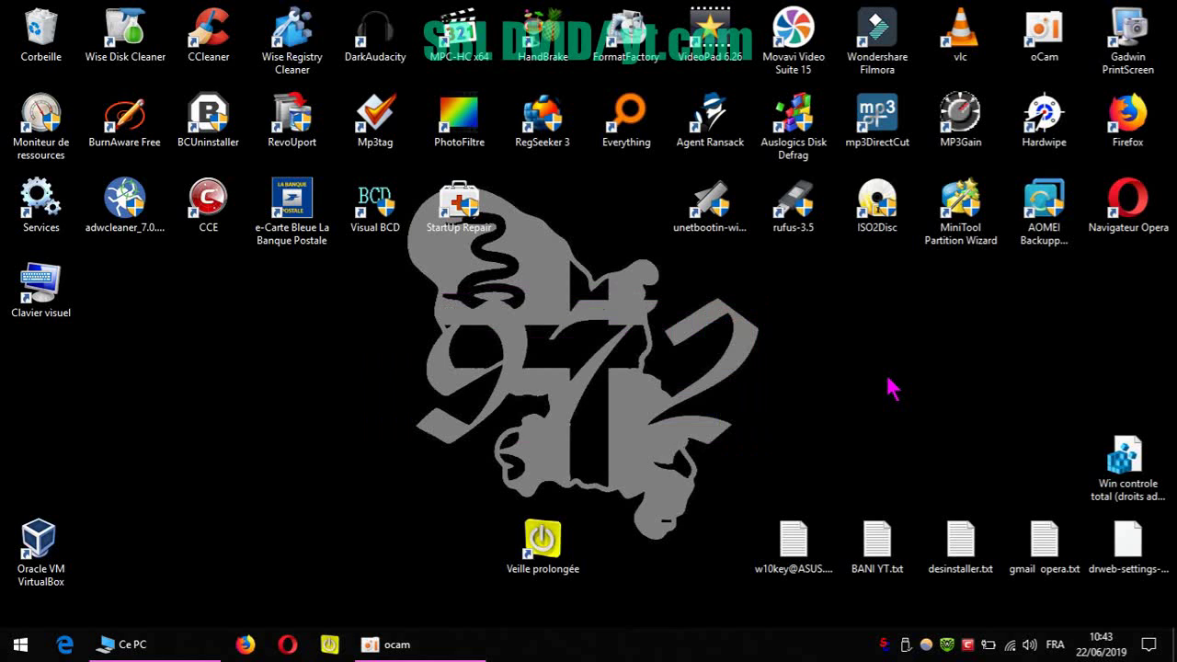
- Reopen Ce PC and examine the OK MIS LIGNE dvidsbl folder in VIDEO YT P15 on ESD-ISO (D:)
left_click(184, 644)
left_click(564, 387)
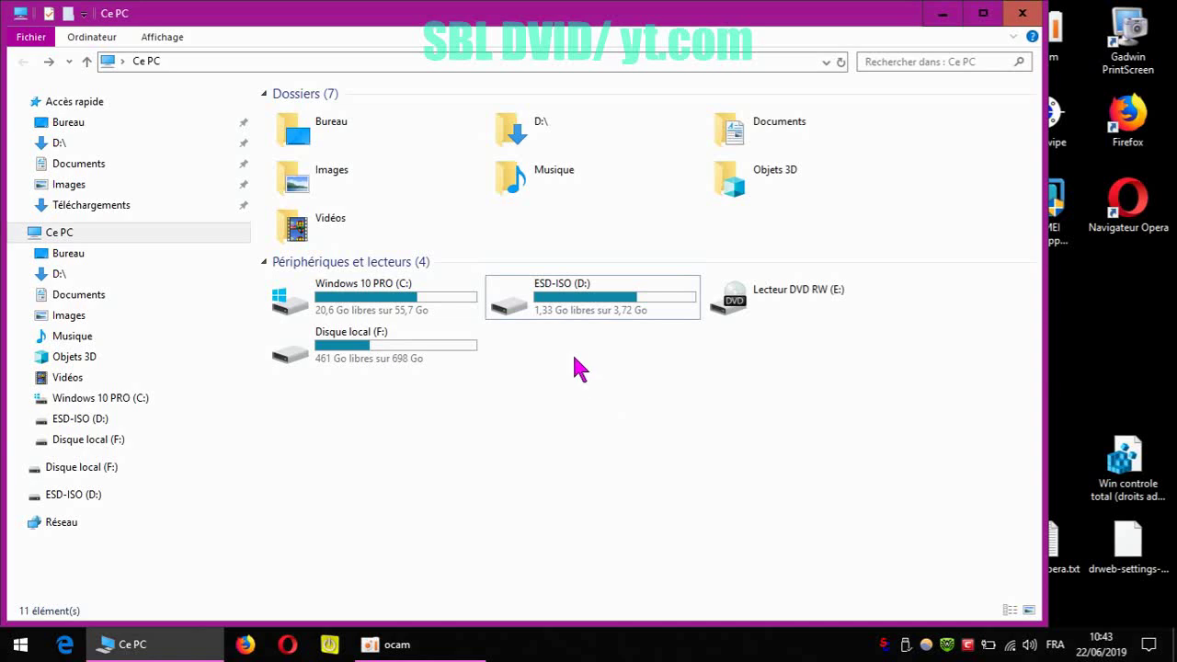
left_click(587, 302)
double_click(588, 302)
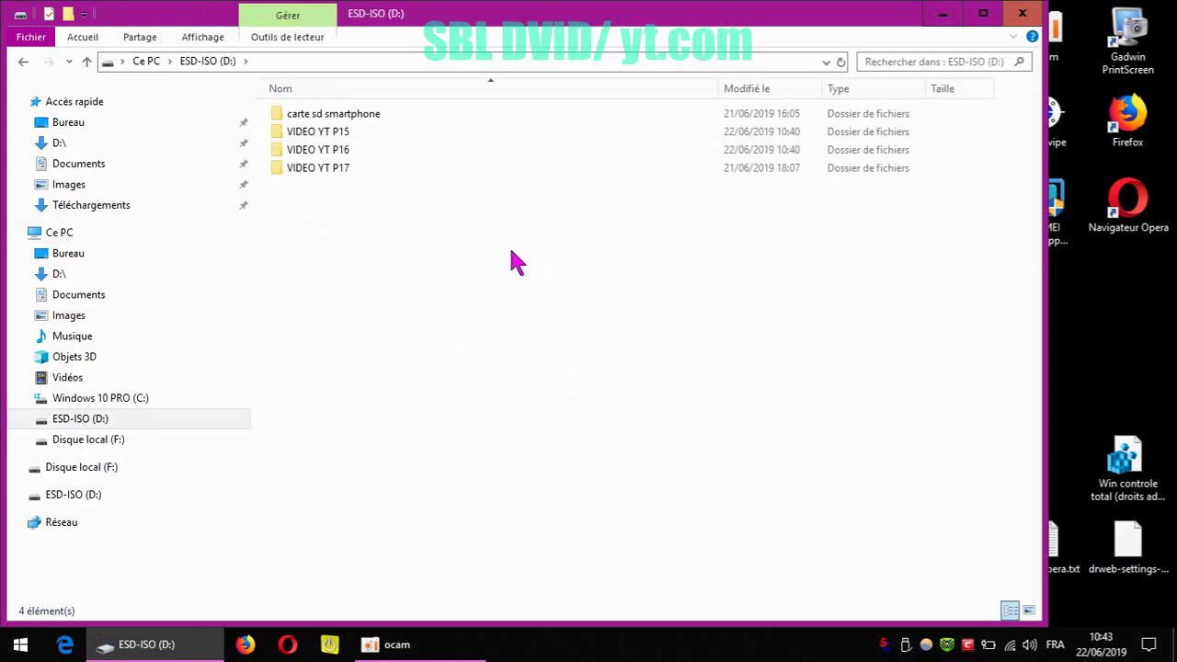
double_click(341, 131)
left_click(349, 119)
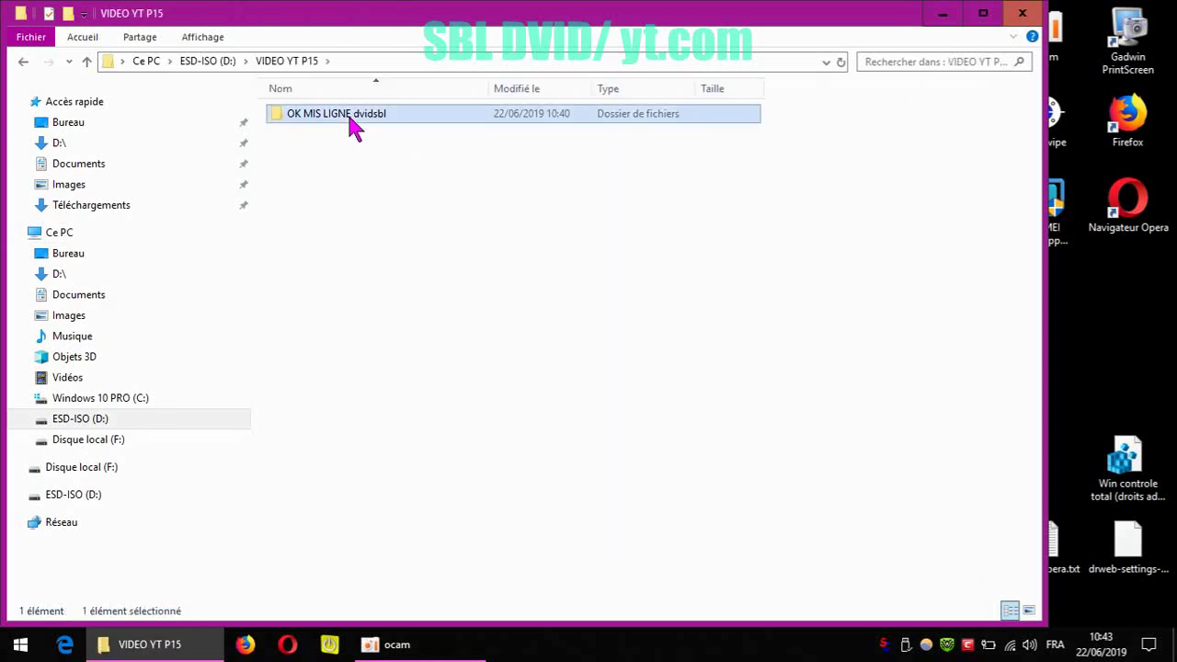
double_click(352, 124)
left_click(23, 61)
left_click(23, 62)
- Examine the OK MIS LIGNE dvidsbl folder in VIDEO YT P16, and check the free space on ESD-ISO (D:) in Ce PC
double_click(349, 149)
double_click(349, 113)
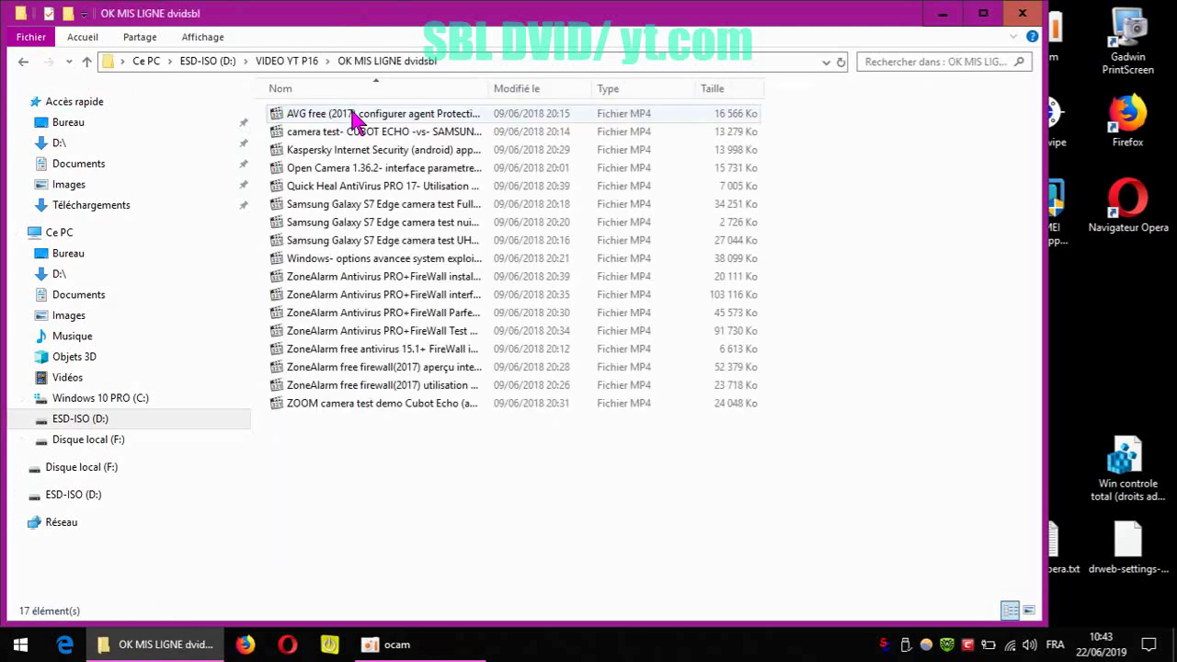
left_click(23, 61)
left_click(23, 62)
left_click(23, 61)
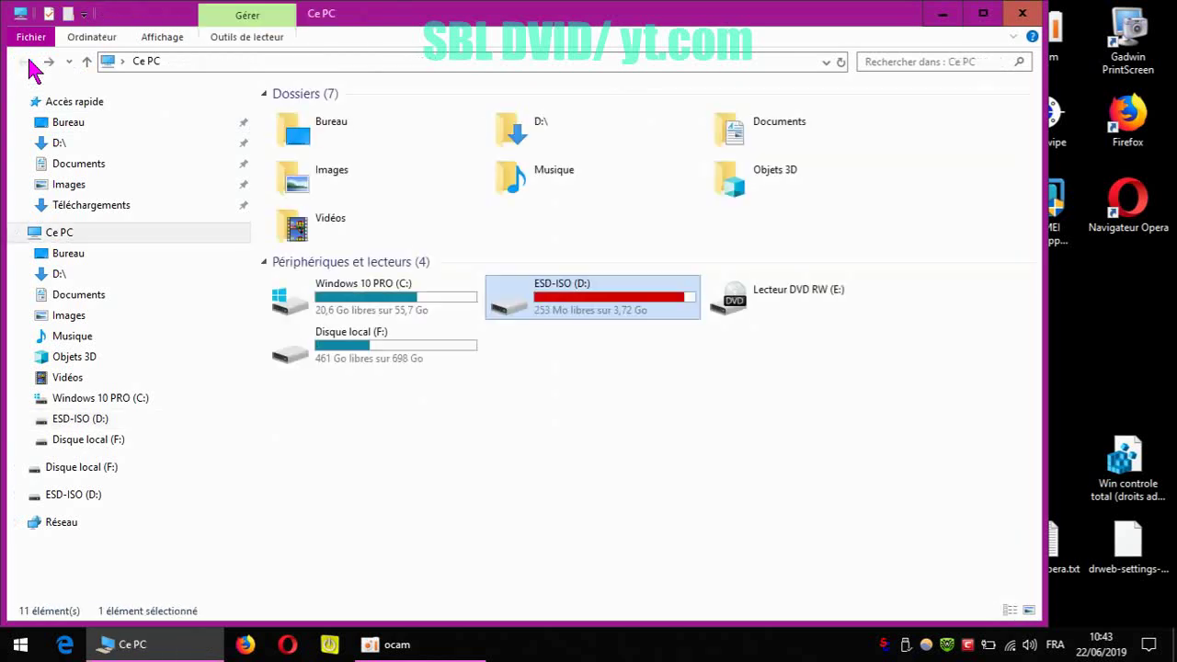
left_click(637, 402)
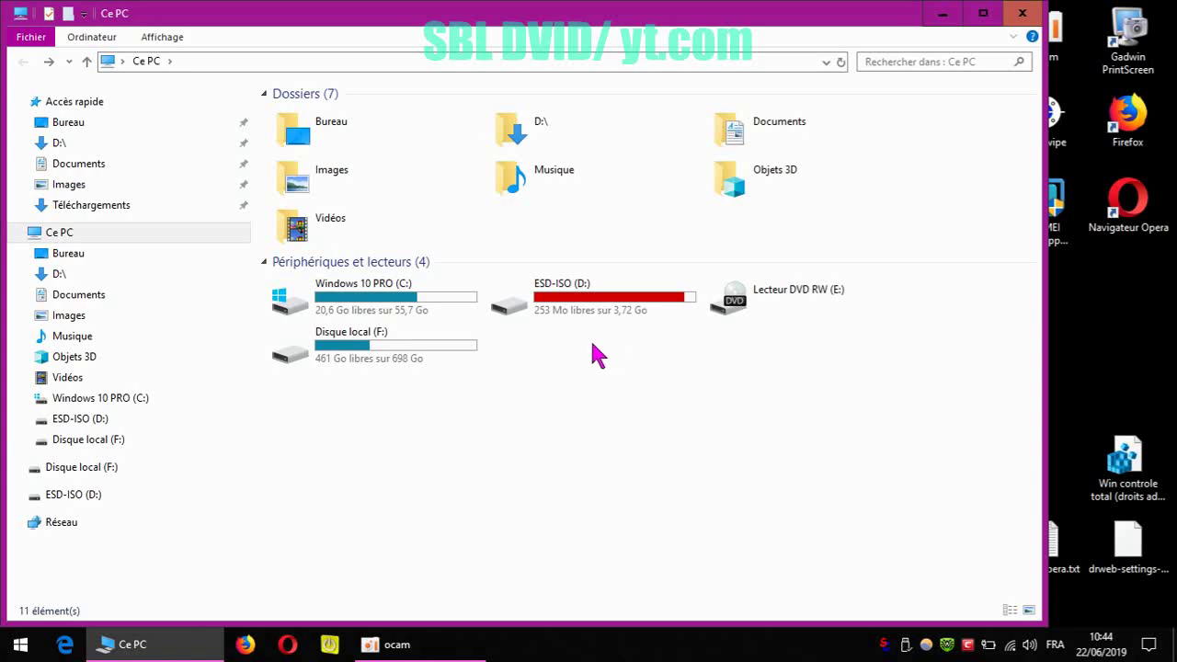
- Copy three Quick Heal videos and the WindowBlinds font-correction video from VIDEO YT P17 on F: into VIDEO YT P15\OK MIS LIGNE dvidsbl
double_click(359, 354)
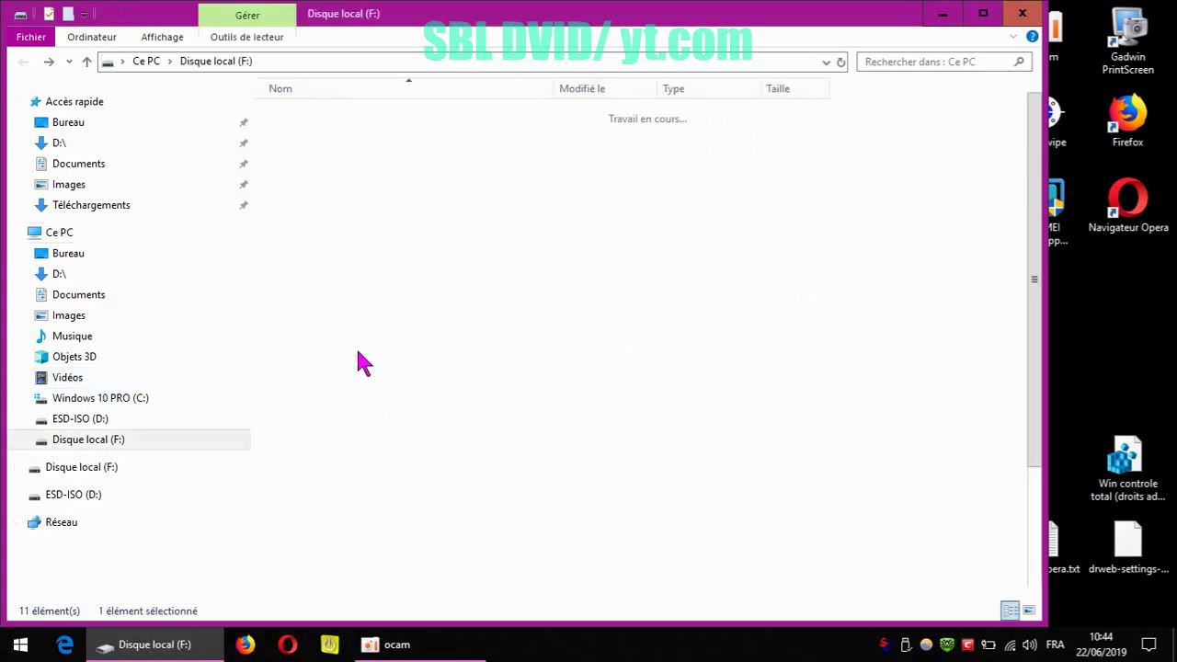
double_click(344, 424)
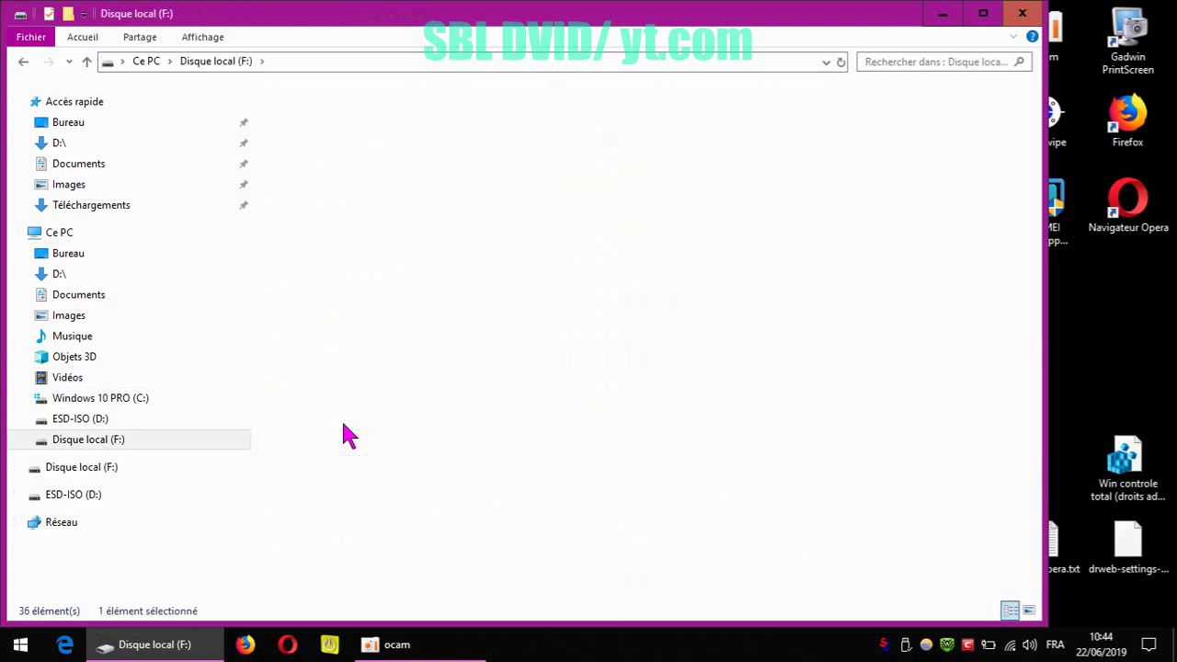
double_click(375, 116)
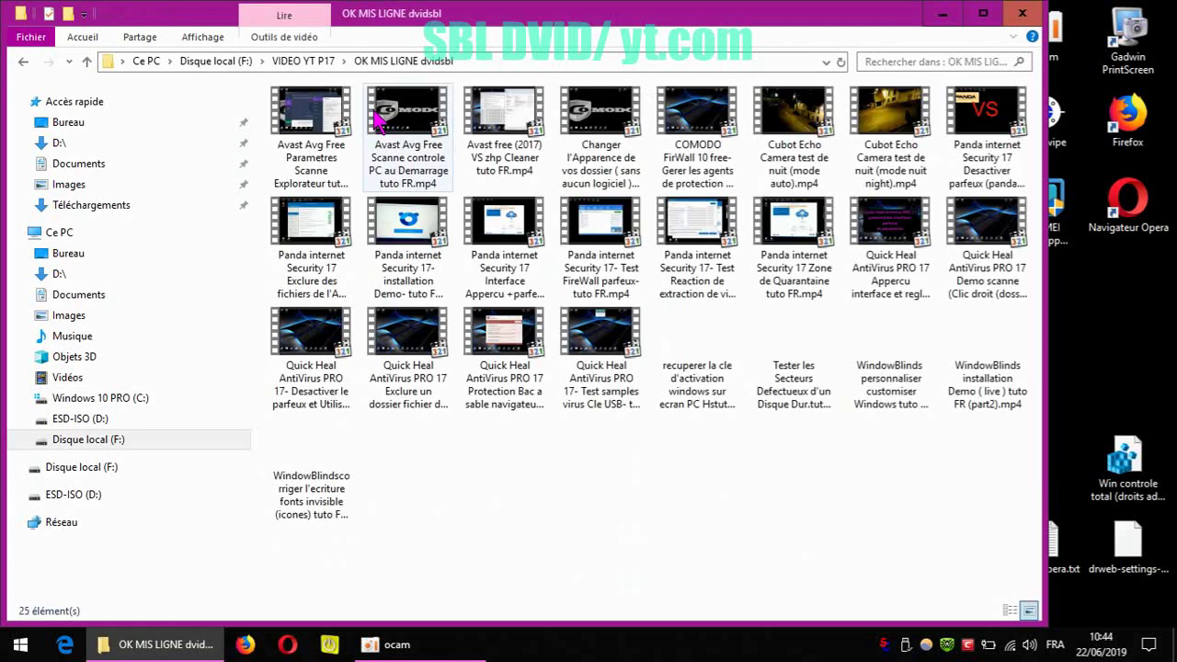
left_click_drag(316, 554, 510, 328)
right_click(511, 333)
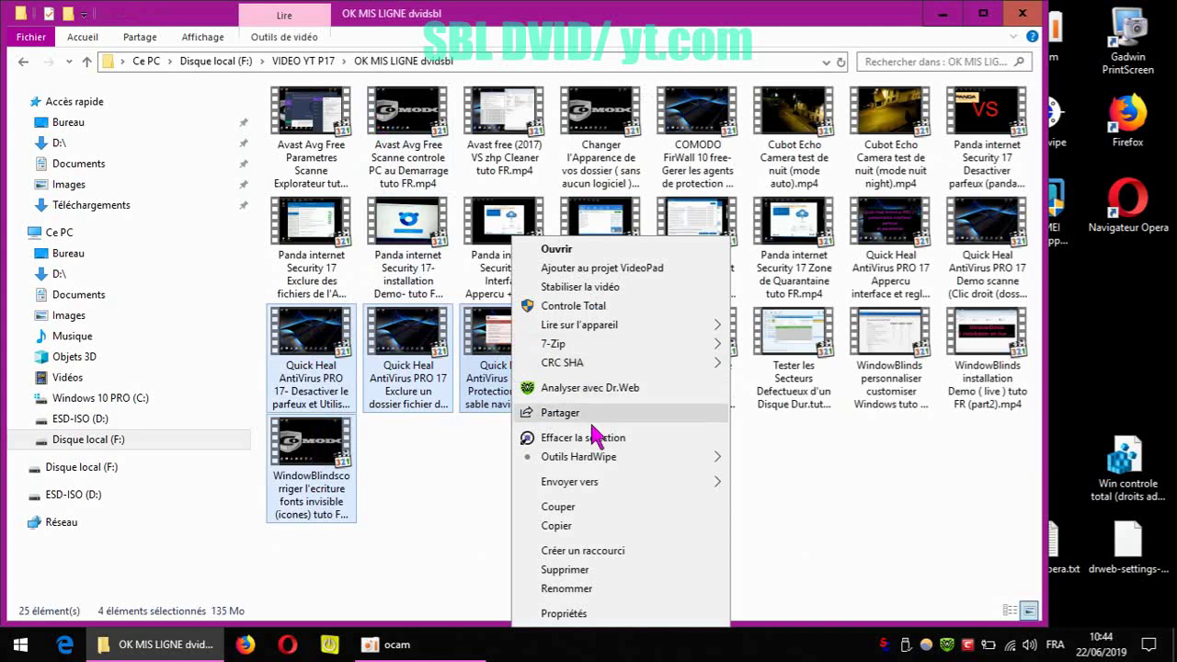
left_click(561, 527)
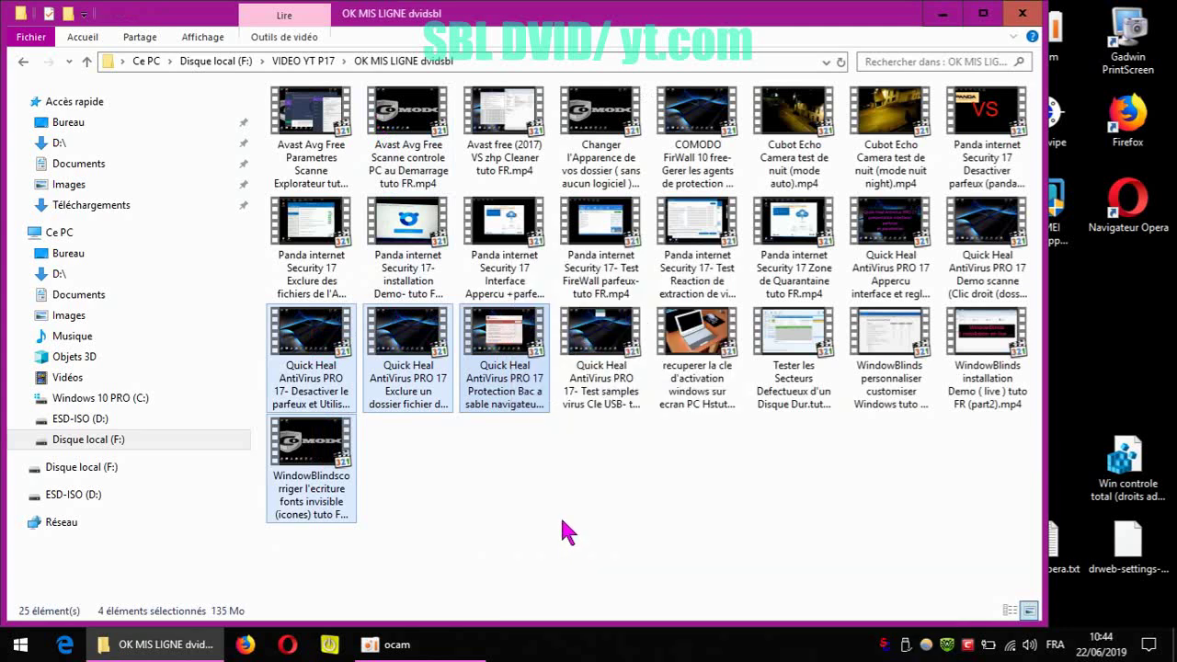
left_click(23, 63)
left_click(23, 62)
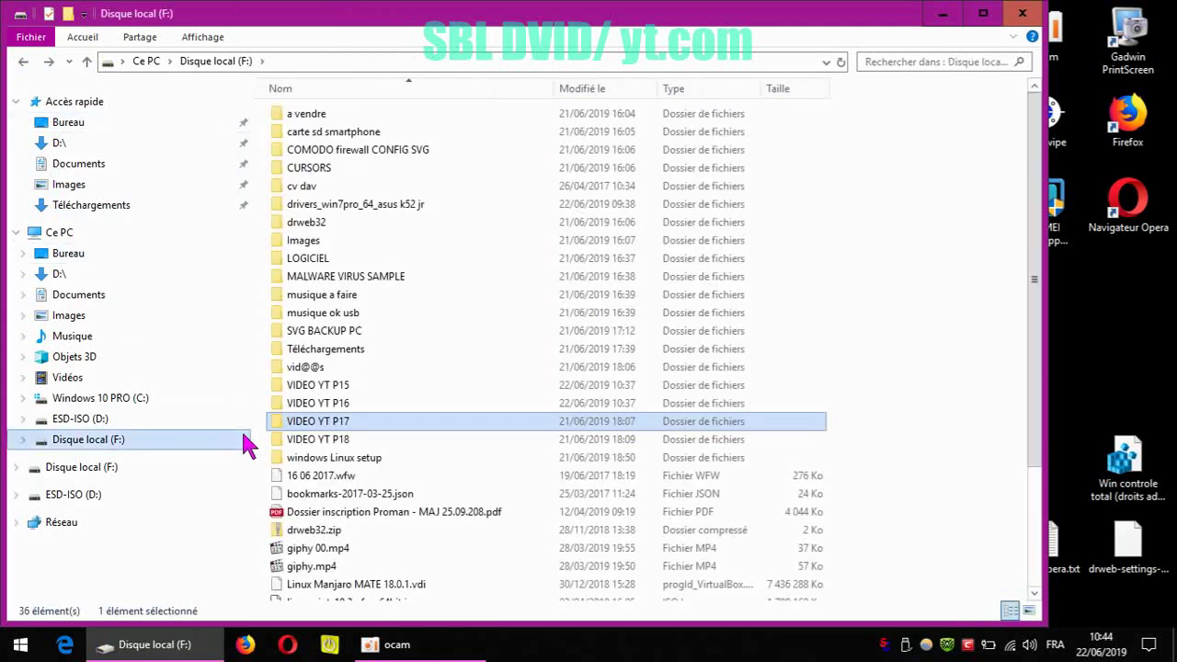
double_click(333, 384)
double_click(377, 117)
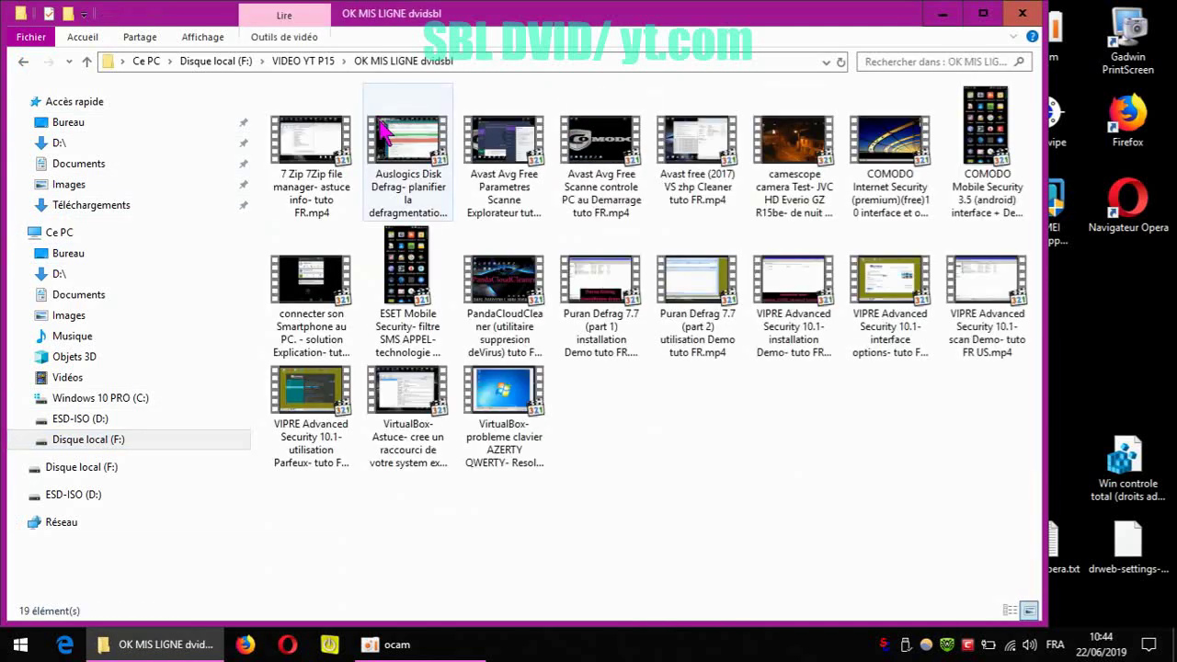
right_click(656, 425)
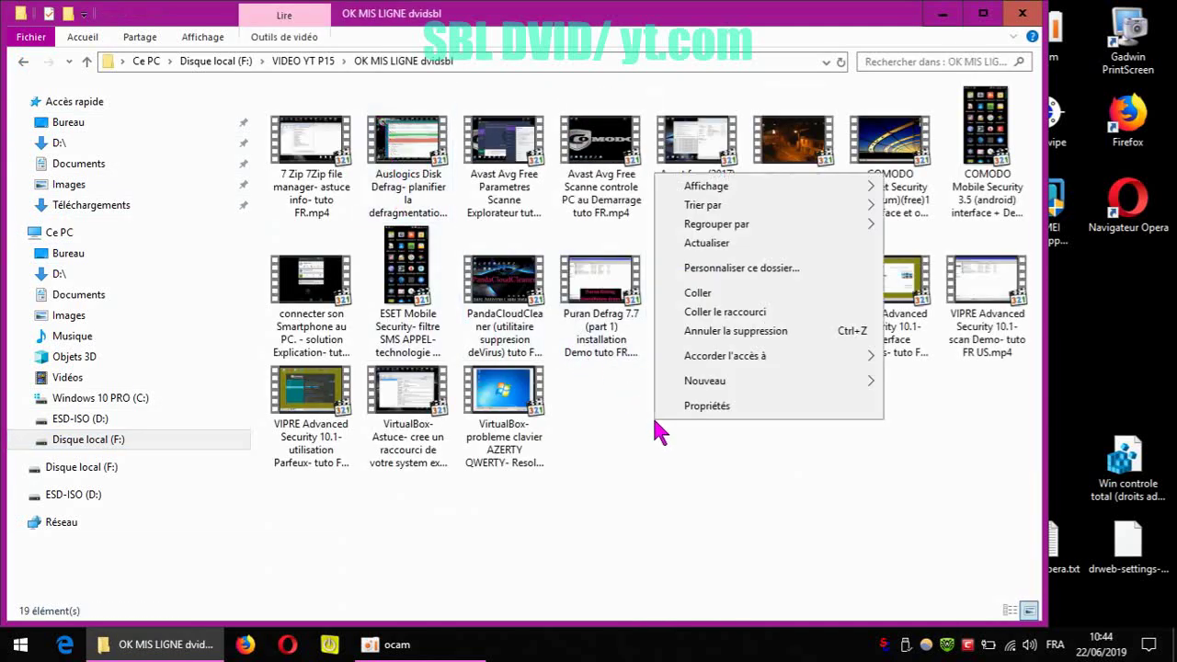
left_click(723, 294)
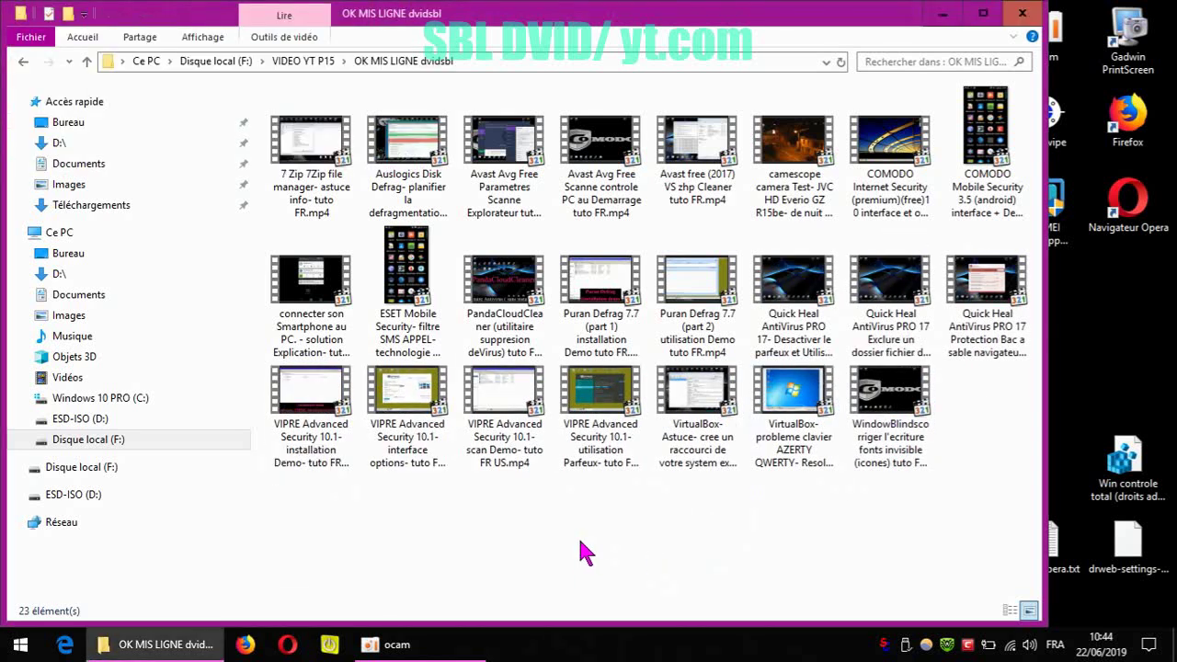
- Copy the VIDEO YT P15 folder from Disque local (F:) and paste it onto ESD-ISO (D:)
left_click(22, 61)
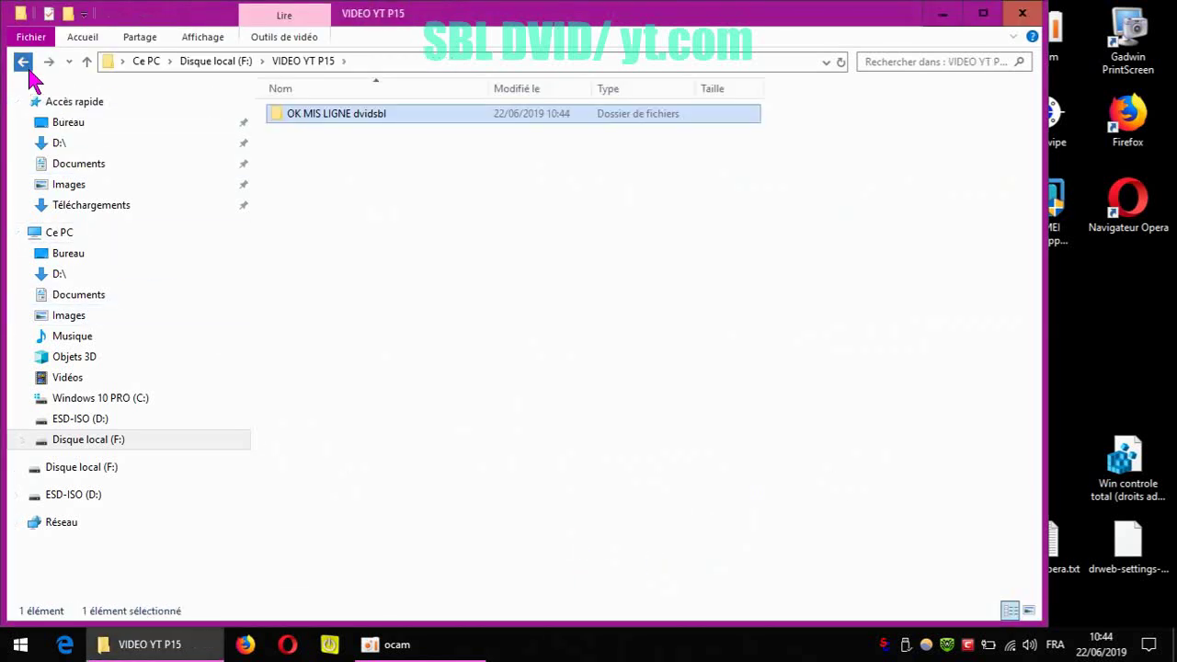
left_click(22, 62)
mouse_move(349, 392)
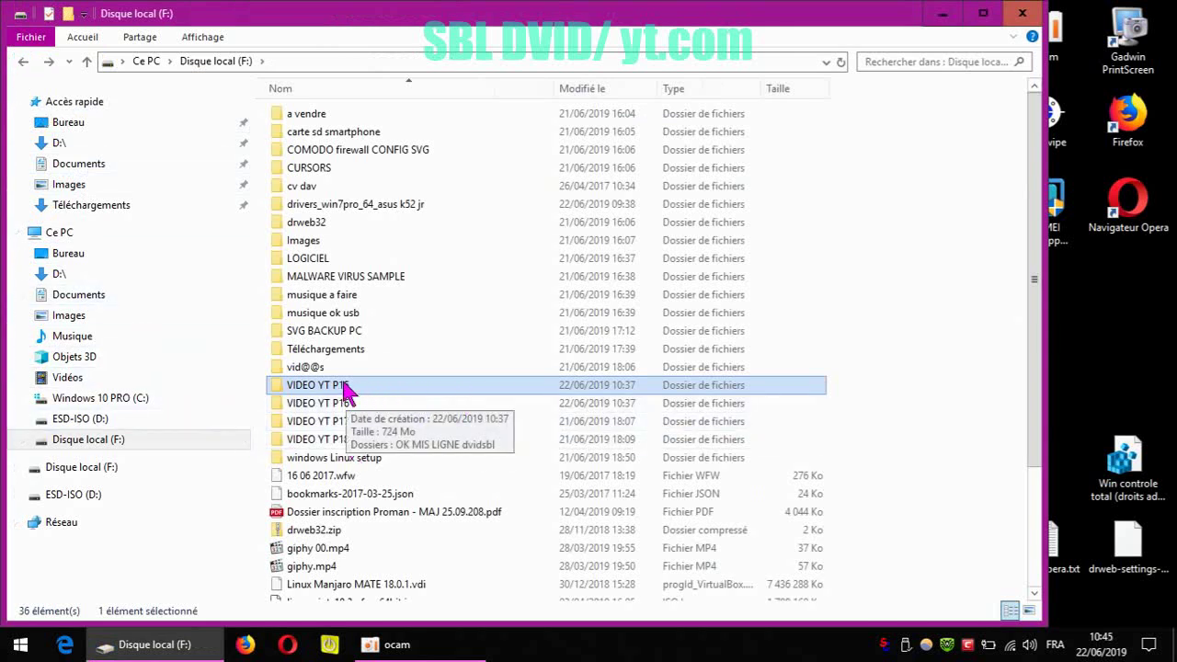
left_click(342, 384)
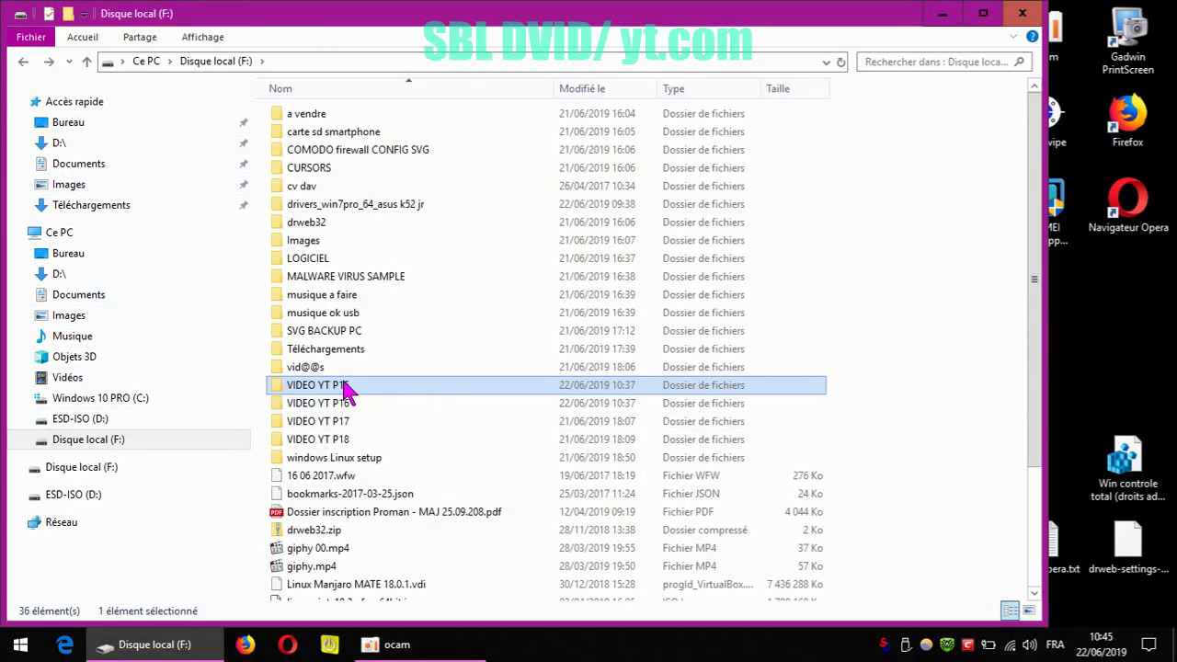
left_click(966, 334)
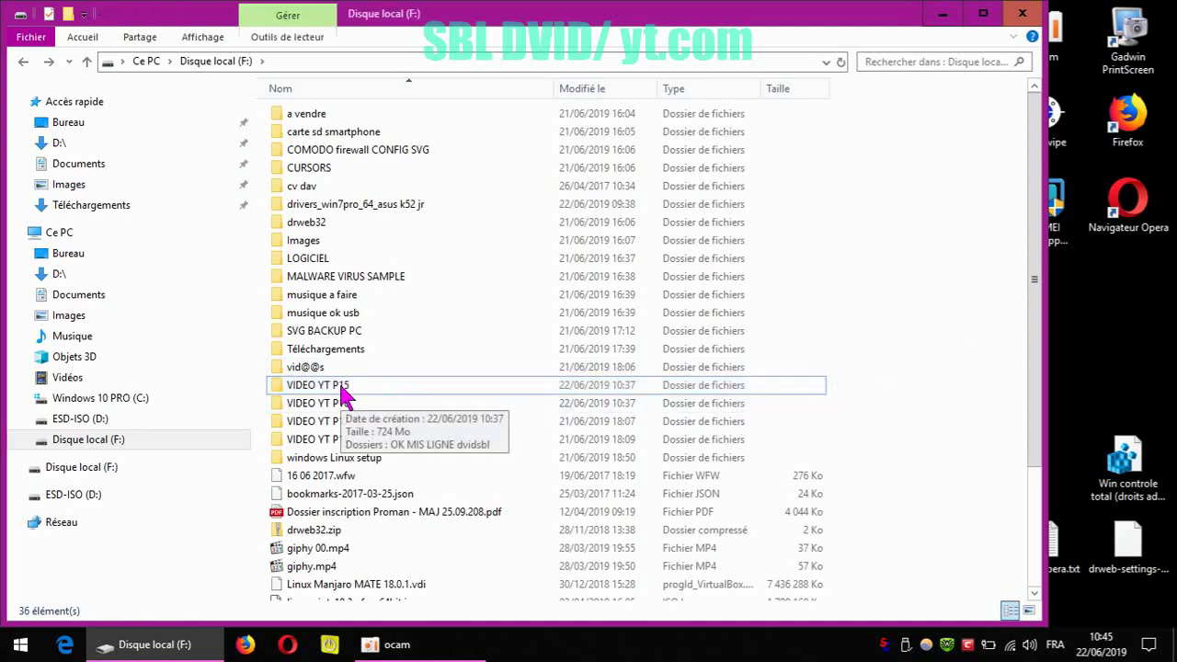
right_click(346, 393)
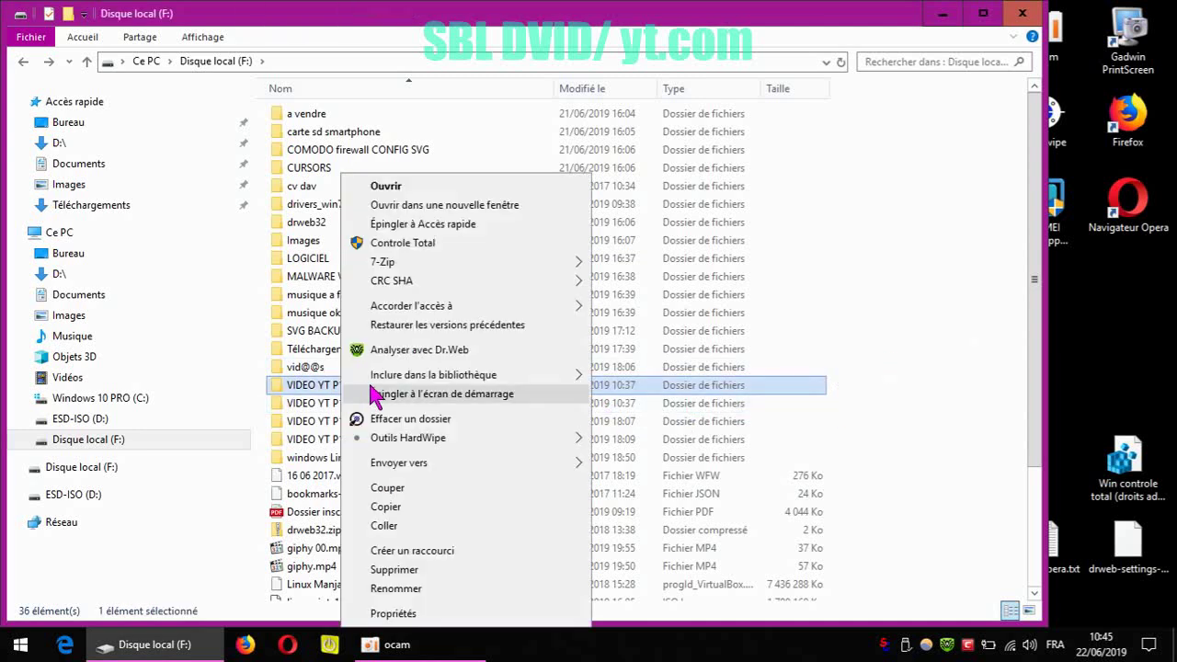
left_click(386, 508)
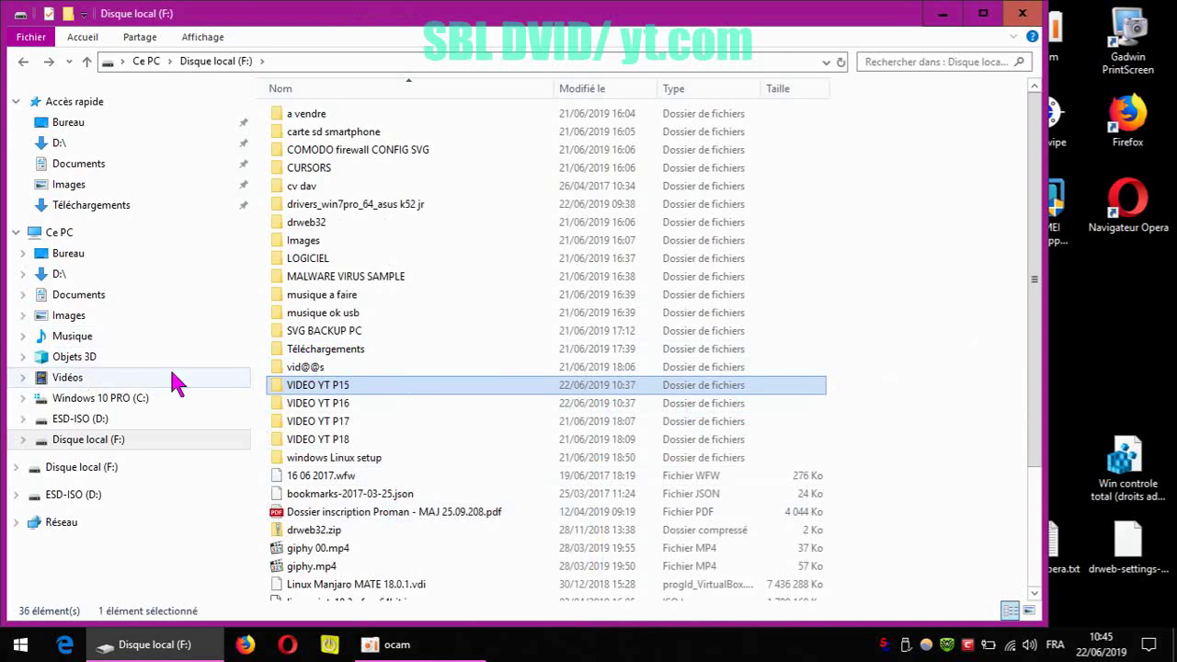
left_click(23, 61)
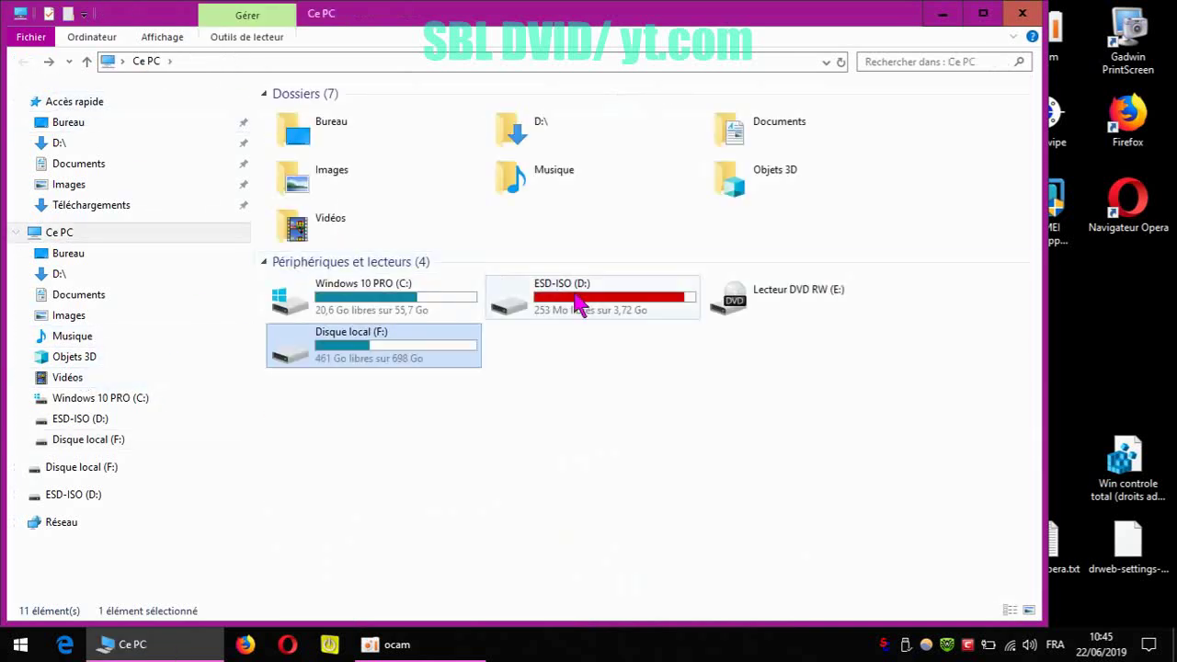
left_click(578, 307)
right_click(578, 306)
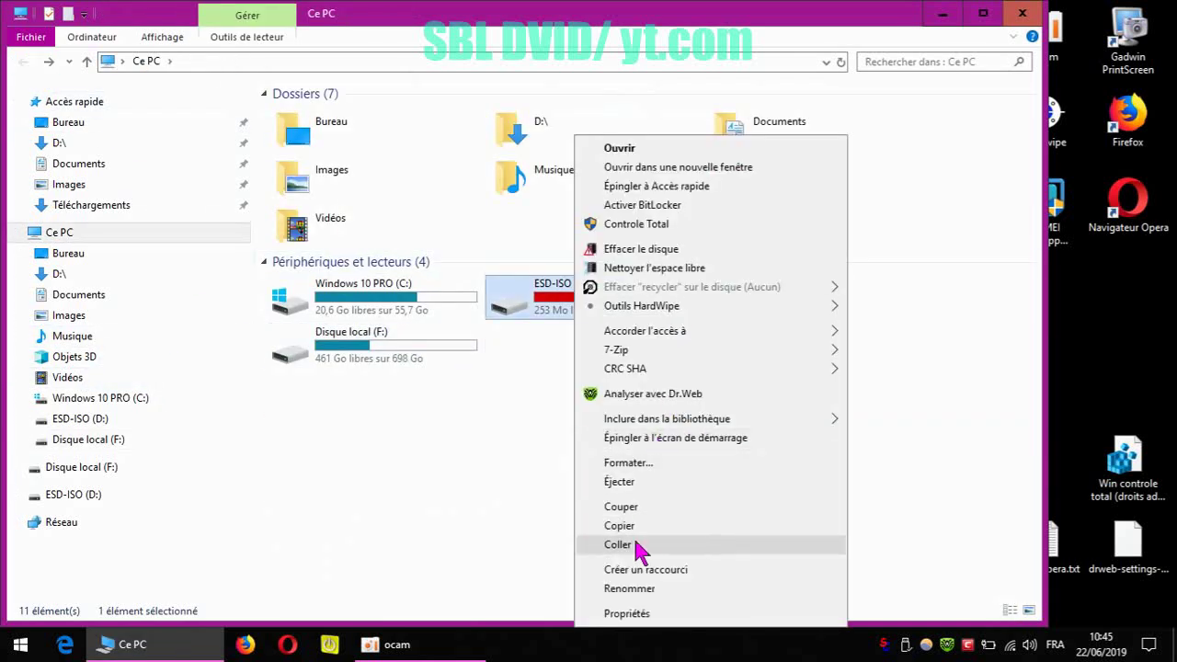
left_click(677, 546)
- Merge the copied folder with the existing VIDEO YT P15 on D:, always applying this action to folder conflicts
left_click_drag(262, 20, 626, 292)
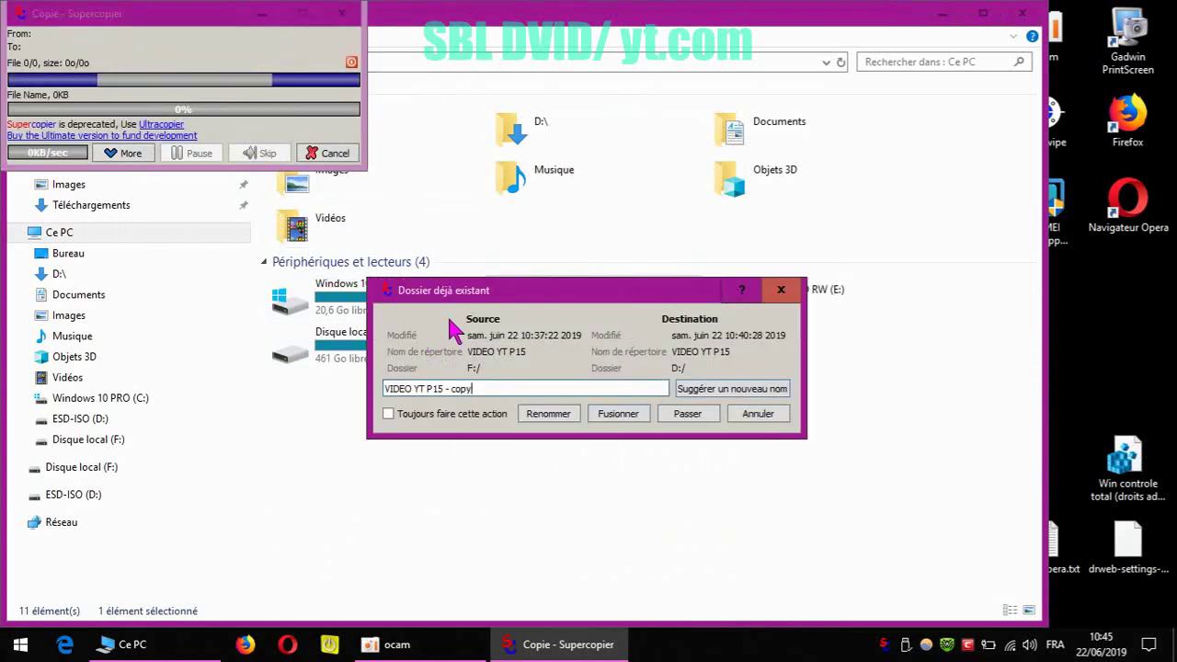
left_click(388, 414)
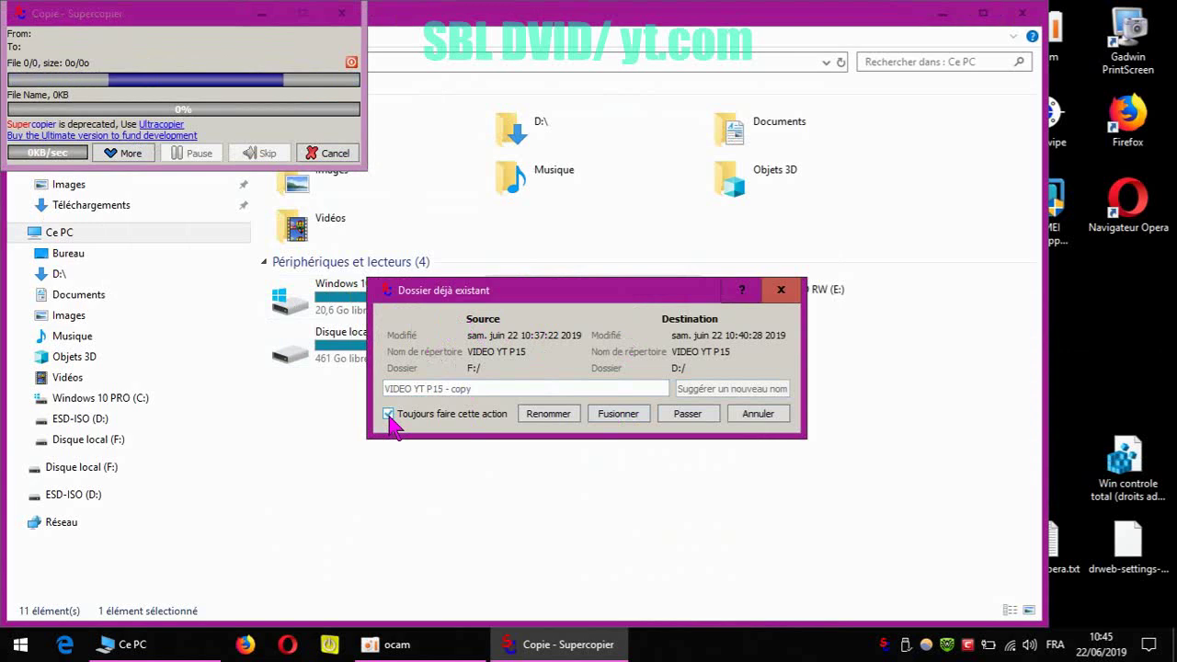
left_click(615, 416)
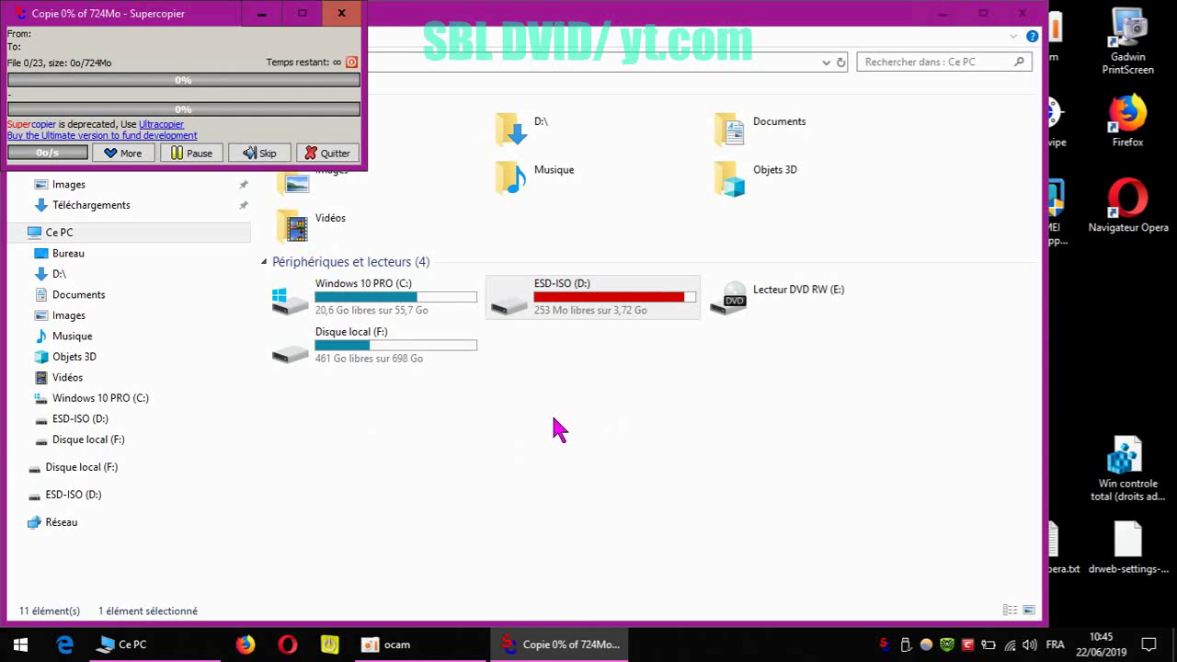
- Move the Supercopier progress window to the middle of the screen and pause the copy
left_click_drag(190, 9, 633, 256)
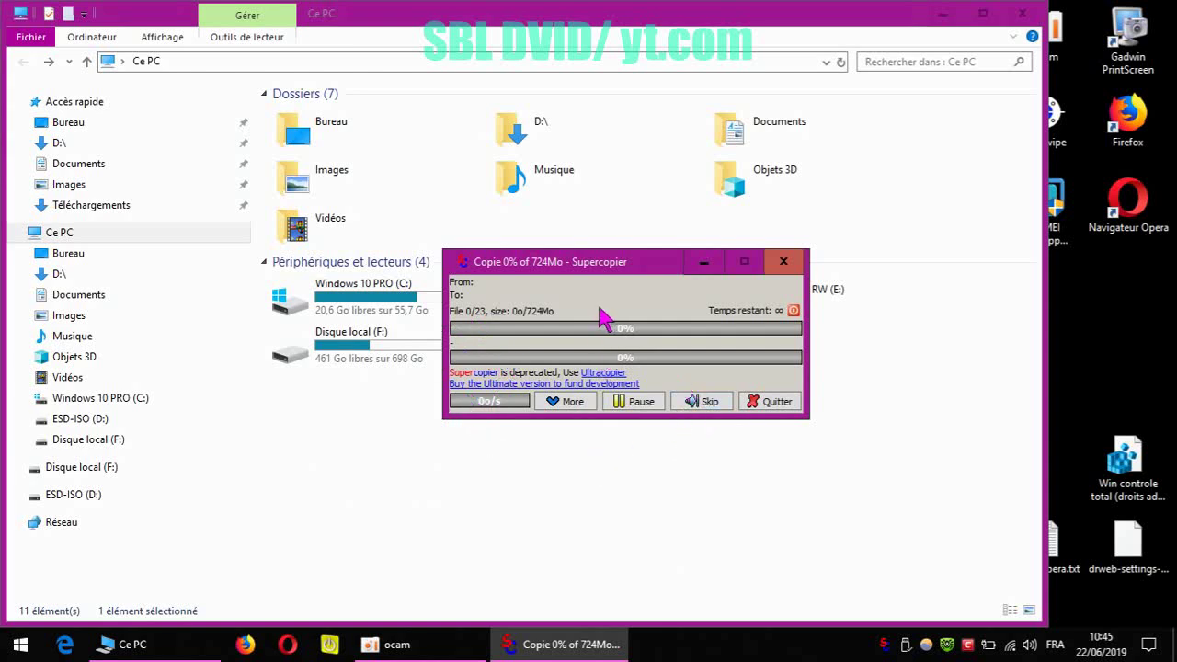
left_click(641, 405)
left_click(641, 405)
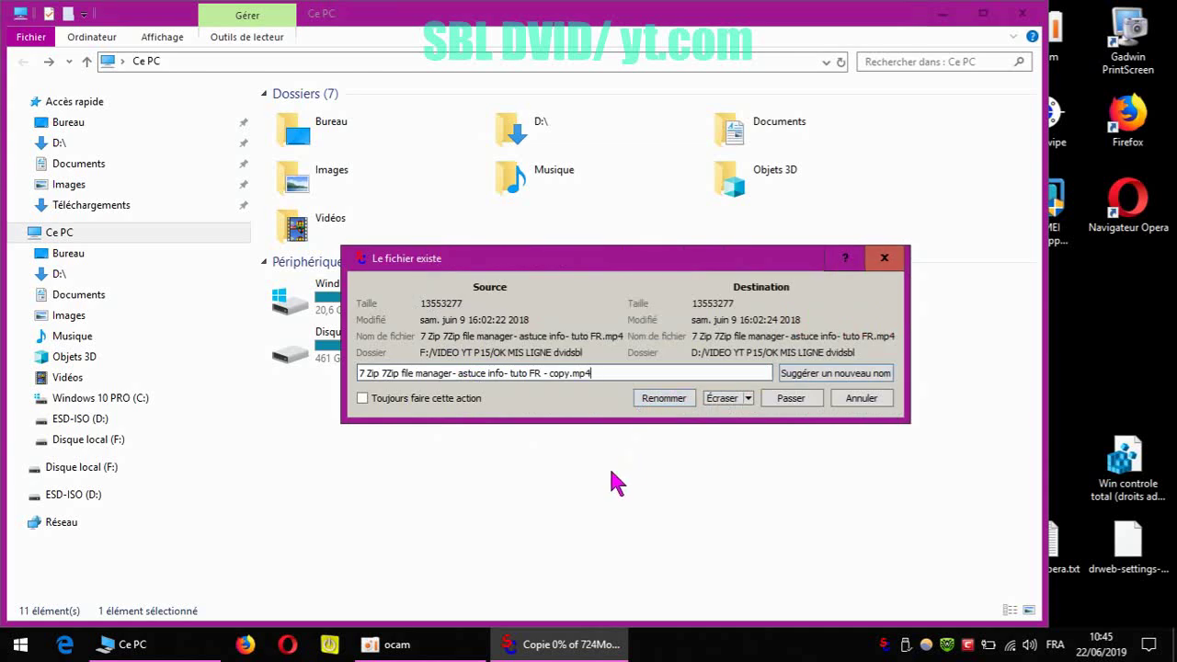
- Minimize Ce PC, place the file conflict dialog below the progress window, and always skip files that already exist on D:
left_click_drag(637, 262, 603, 426)
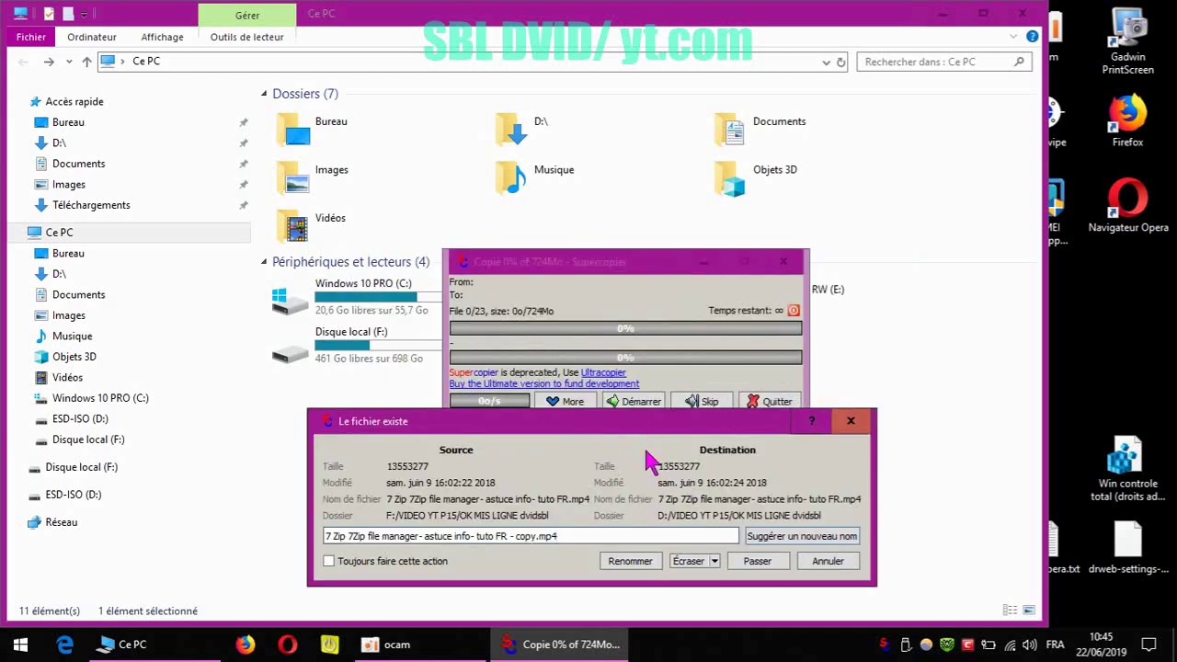
left_click_drag(585, 425, 602, 369)
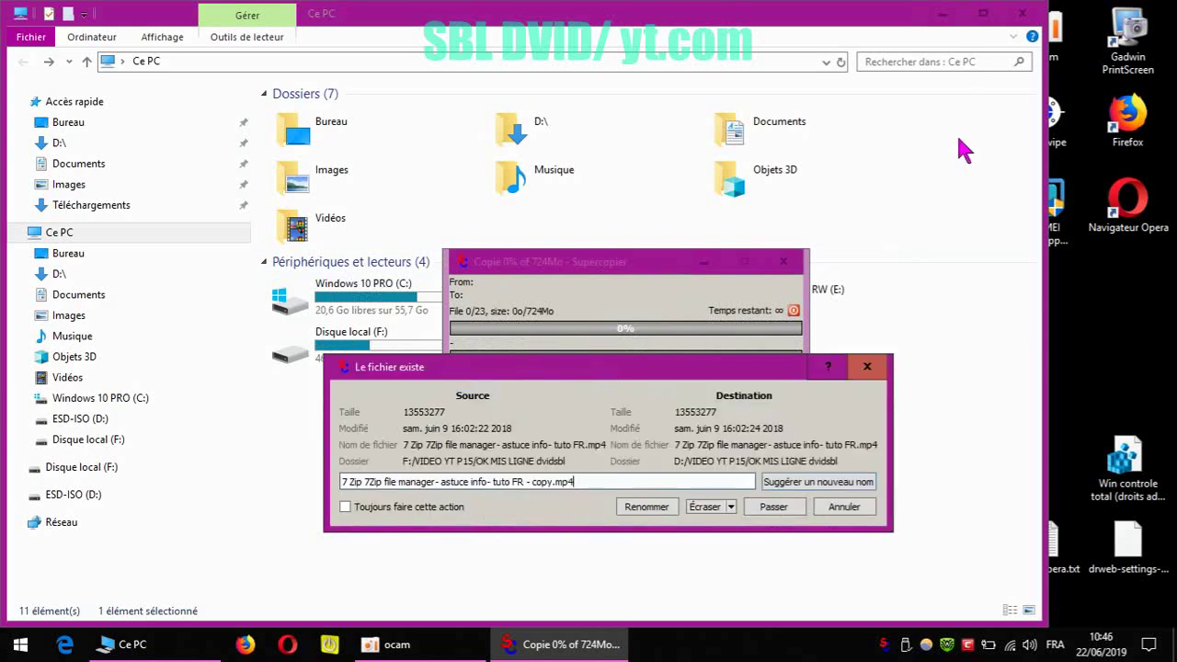
left_click(942, 13)
left_click_drag(703, 373, 550, 157)
left_click_drag(467, 157, 666, 452)
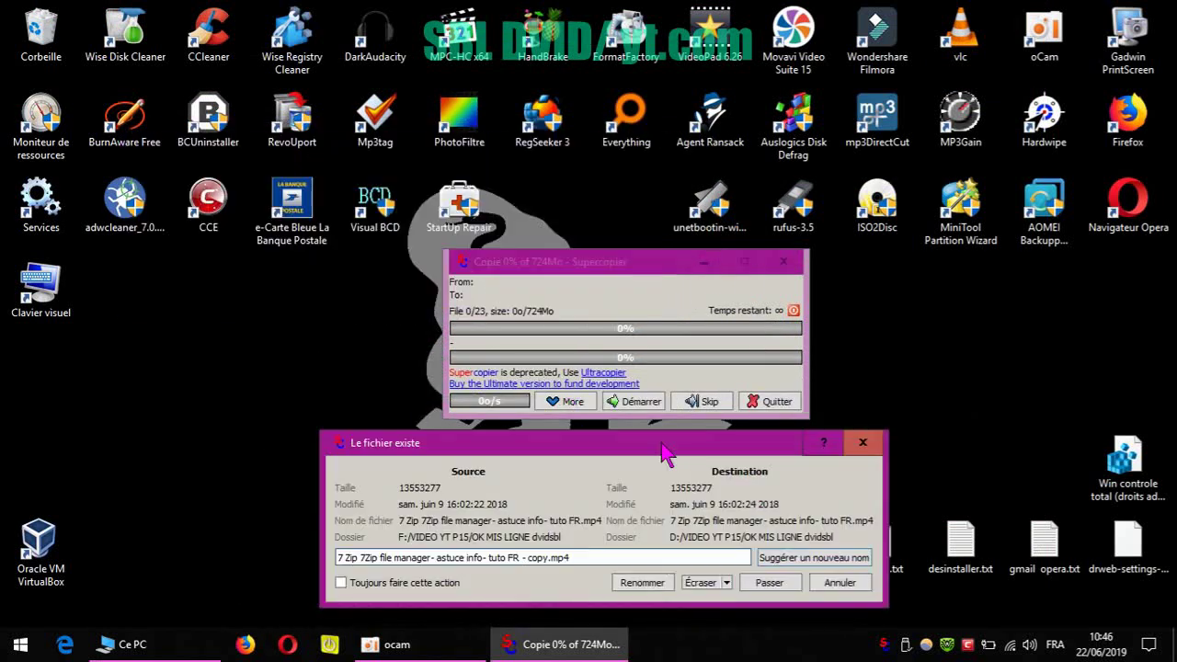
left_click(341, 583)
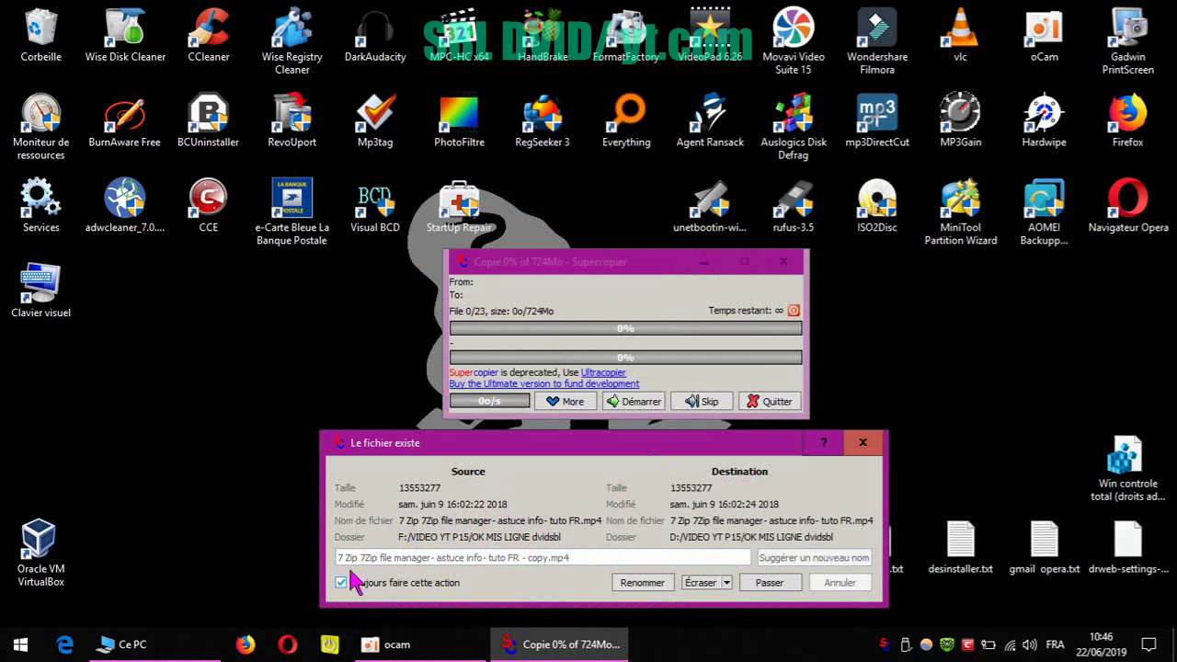
left_click(769, 583)
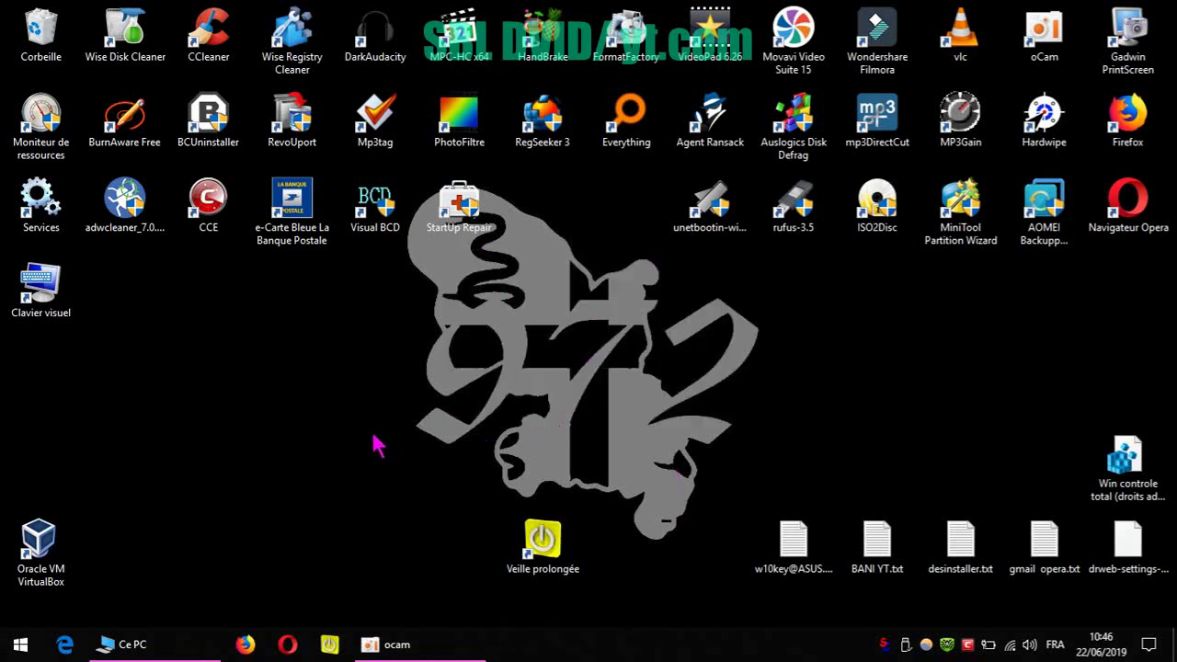
- Close and reopen Ce PC to check the free space on ESD-ISO (D:)
left_click(137, 644)
left_click(615, 416)
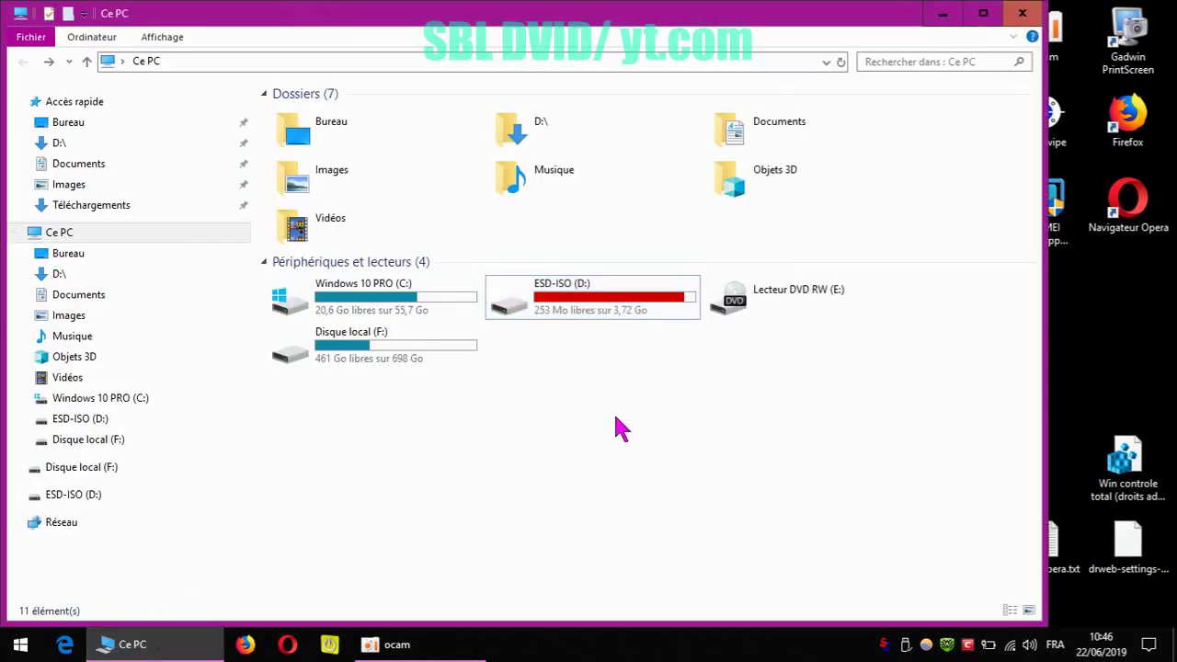
left_click(1028, 14)
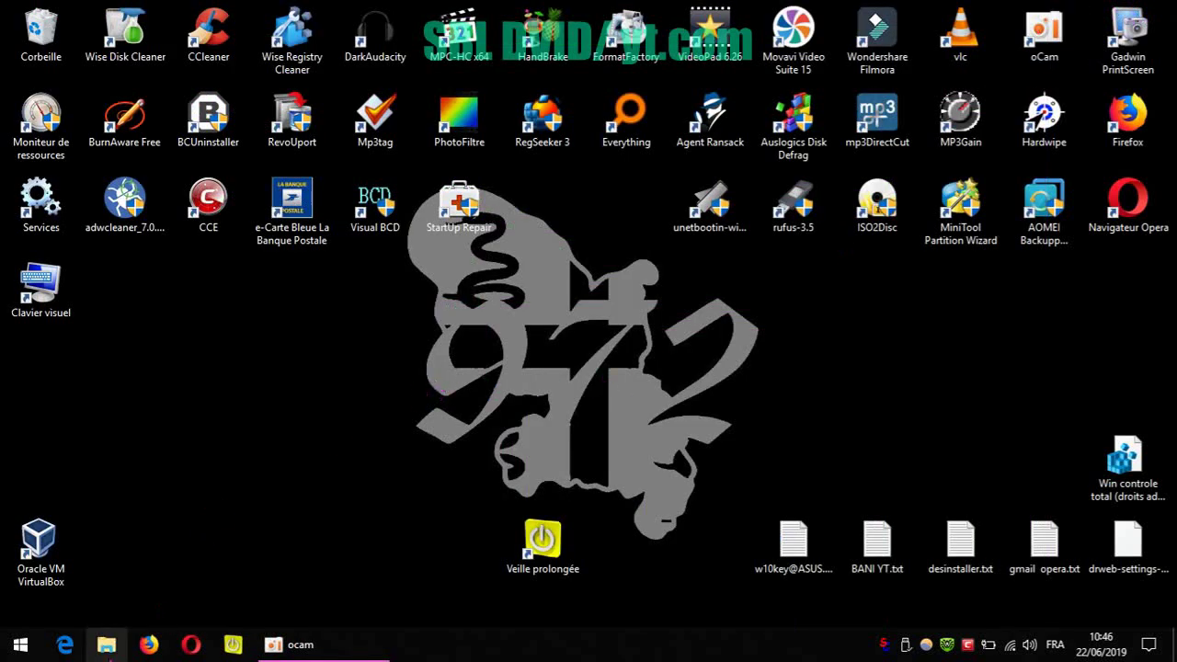
left_click(107, 648)
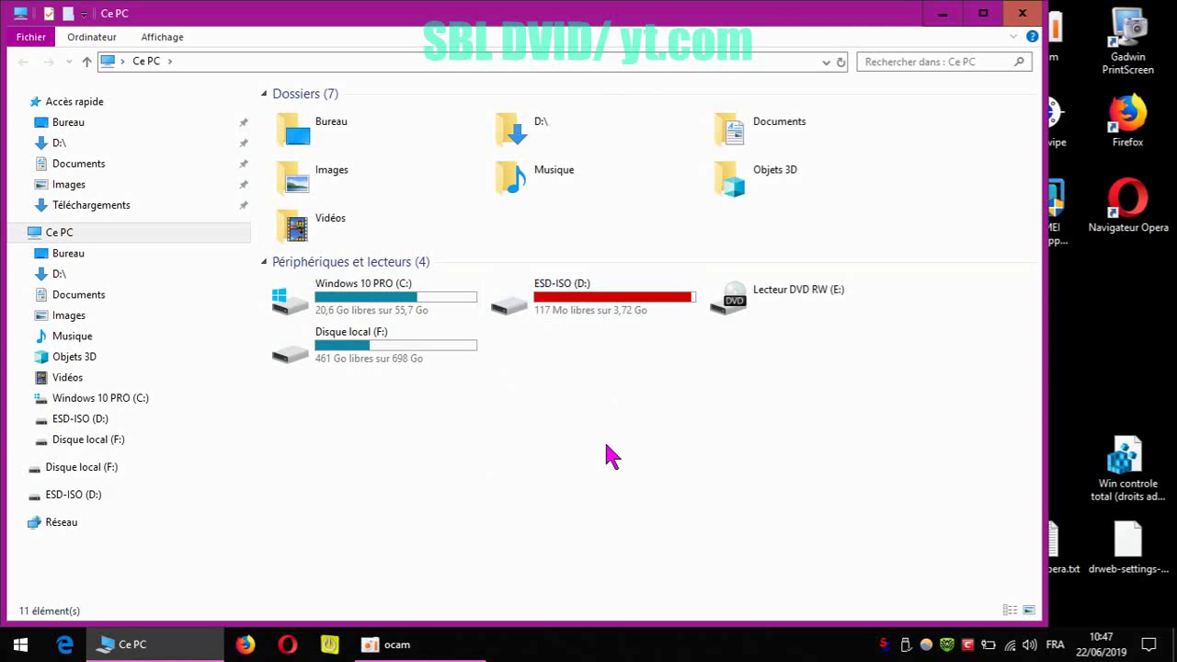
- Open ESD-ISO (D:) and view the combined properties of carte sd smartphone and the VIDEO YT P15, P16 and P17 folders
double_click(581, 292)
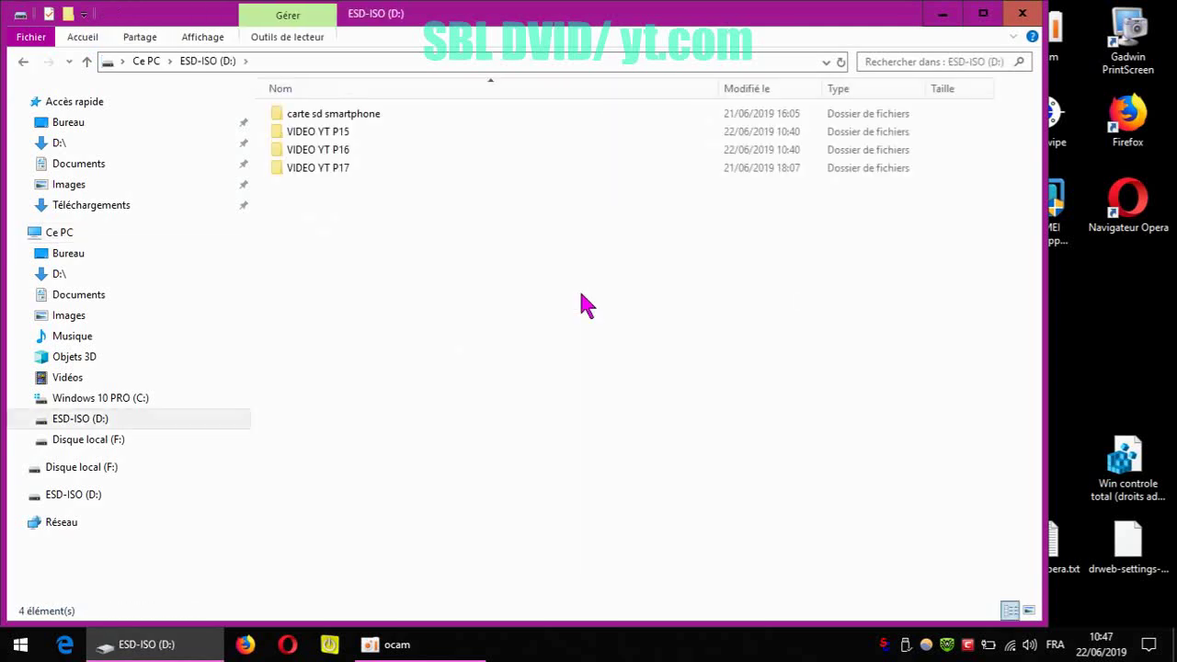
left_click(340, 131)
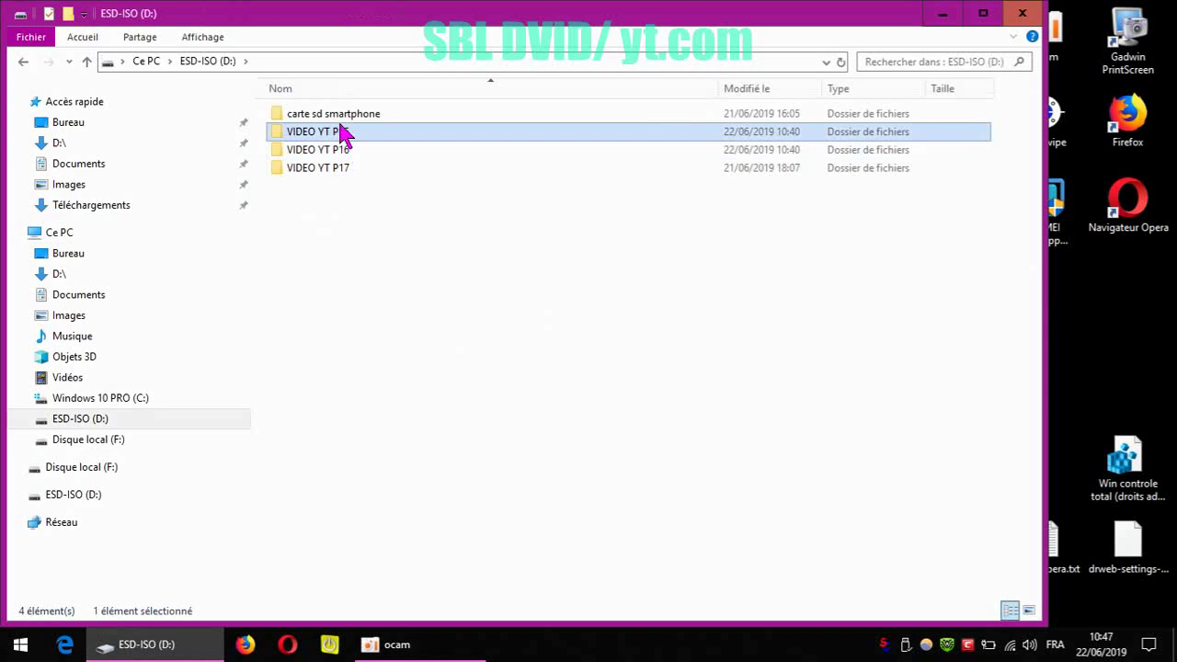
double_click(340, 131)
left_click(24, 65)
left_click(326, 167)
left_click(329, 113, "shift")
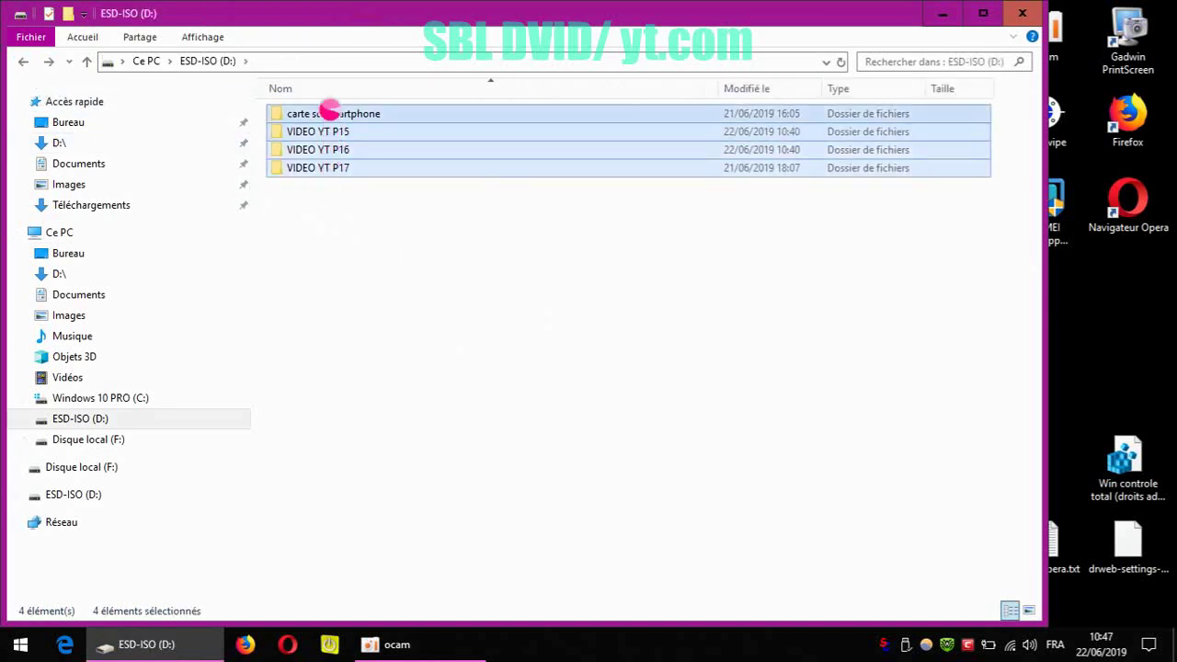
right_click(329, 113)
left_click(381, 462)
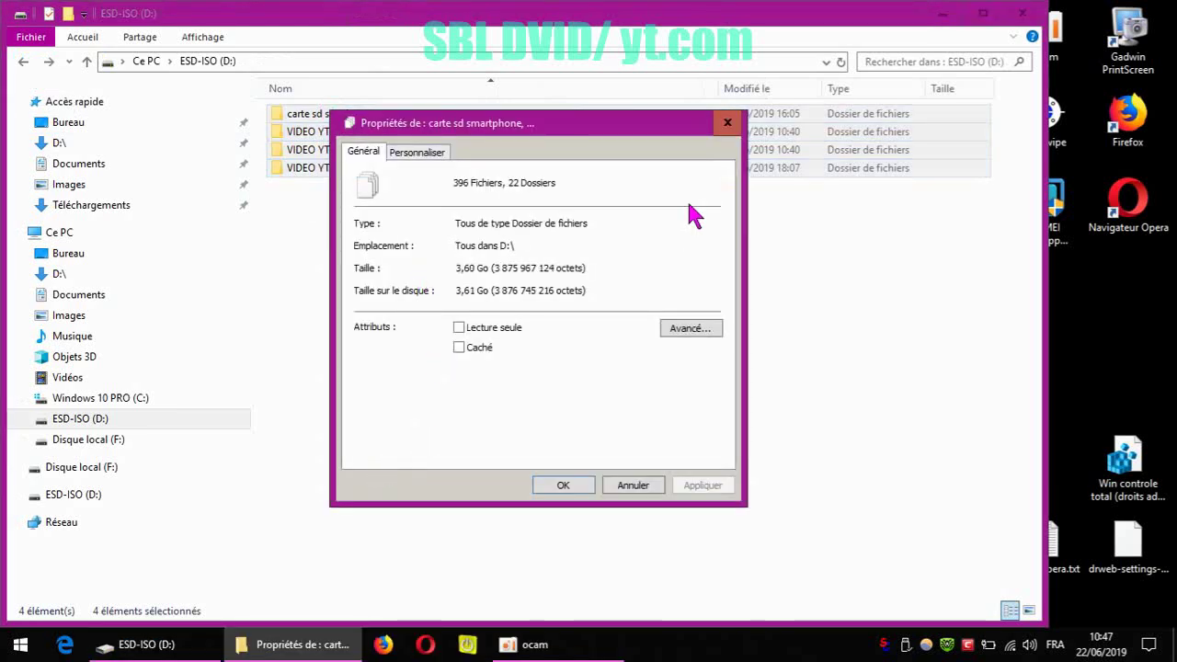
left_click(727, 123)
left_click(401, 254)
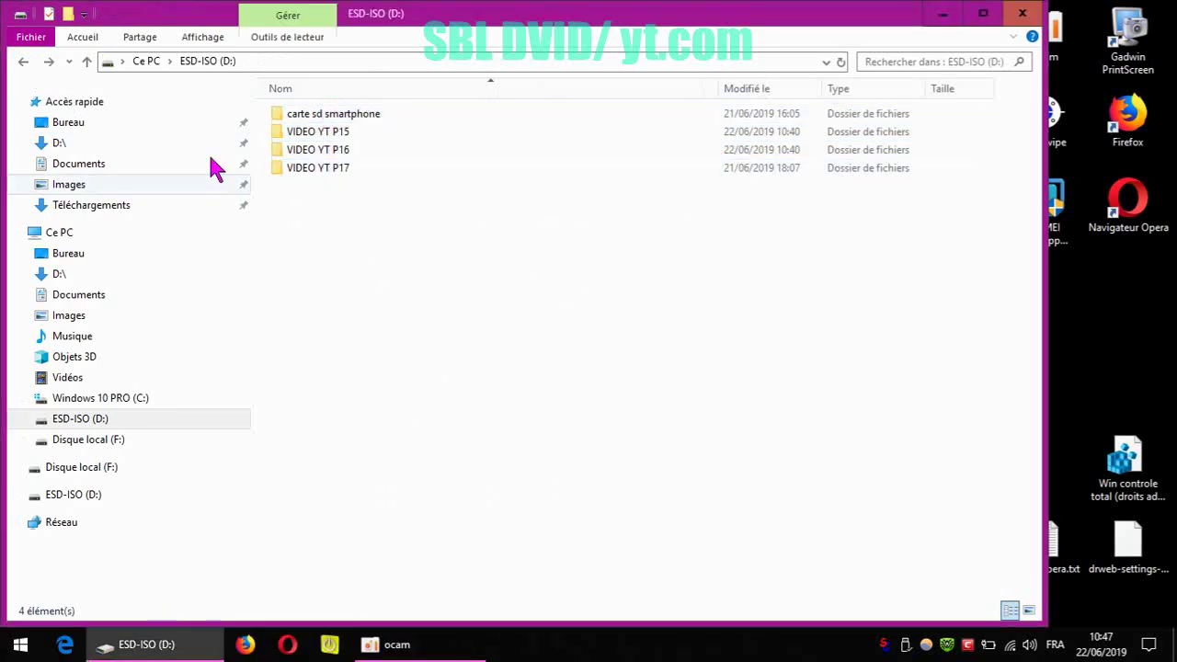
- Copy the activation key recovery, bad sector test, WindowBlinds customization and WindowBlinds installation (part2) videos from VIDEO YT P17\OK MIS LIGNE dvidsbl on F:
left_click(23, 61)
double_click(357, 349)
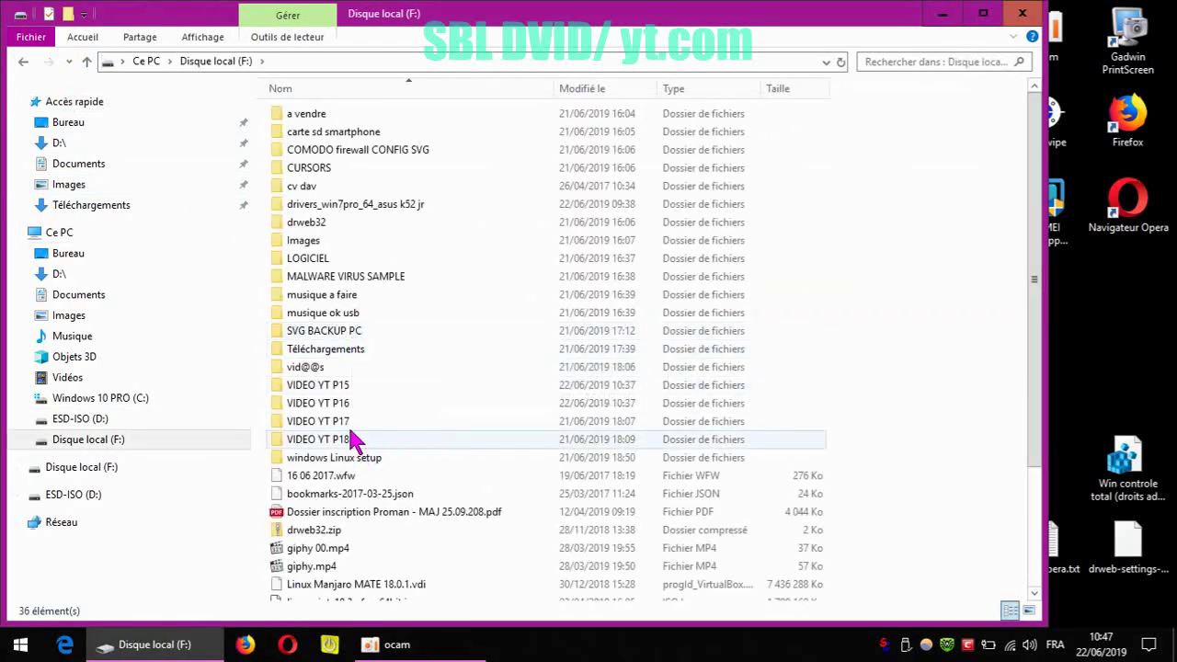
double_click(339, 421)
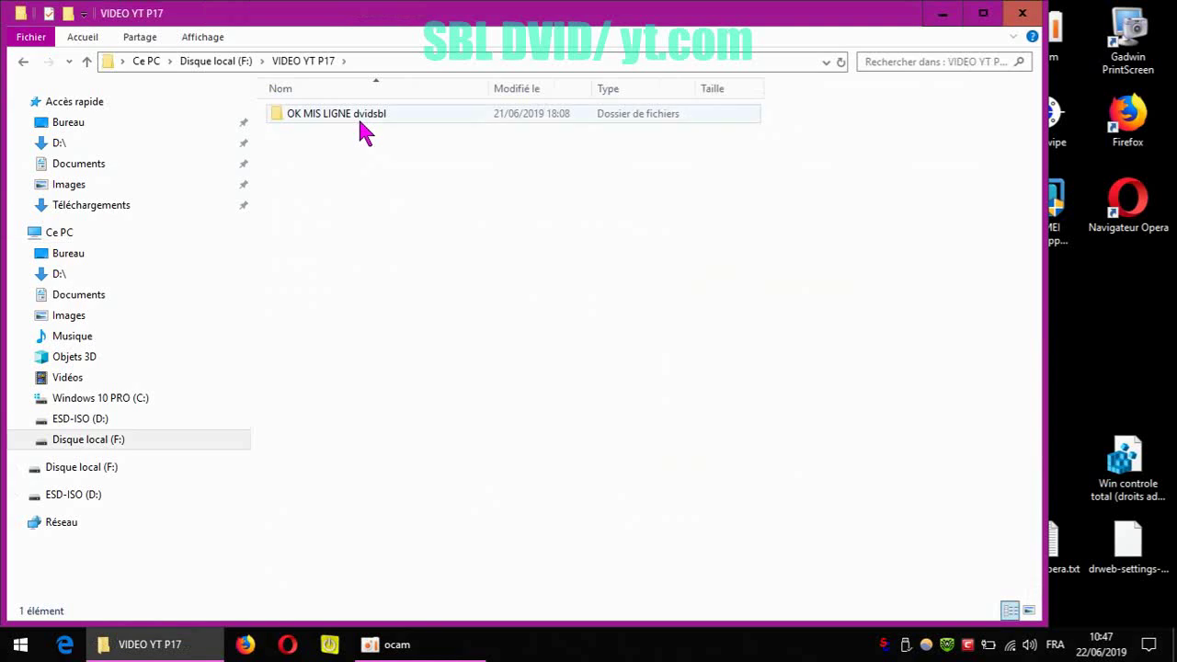
left_click(360, 119)
double_click(359, 119)
left_click_drag(702, 494, 1032, 306)
right_click(713, 342)
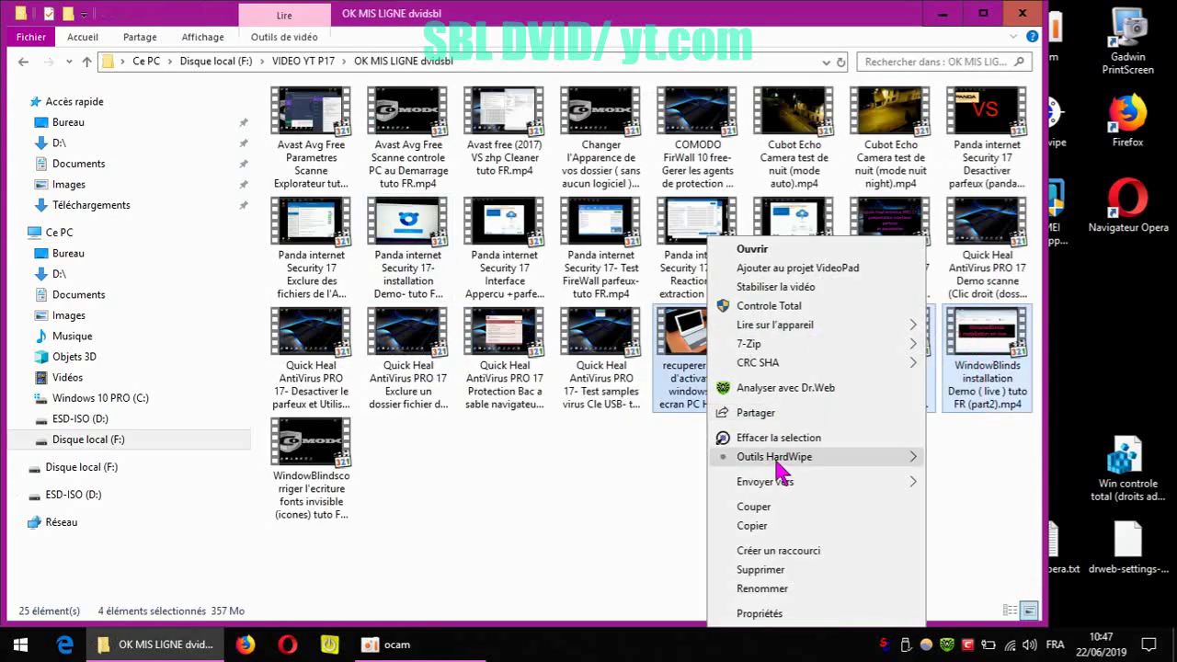
left_click(756, 525)
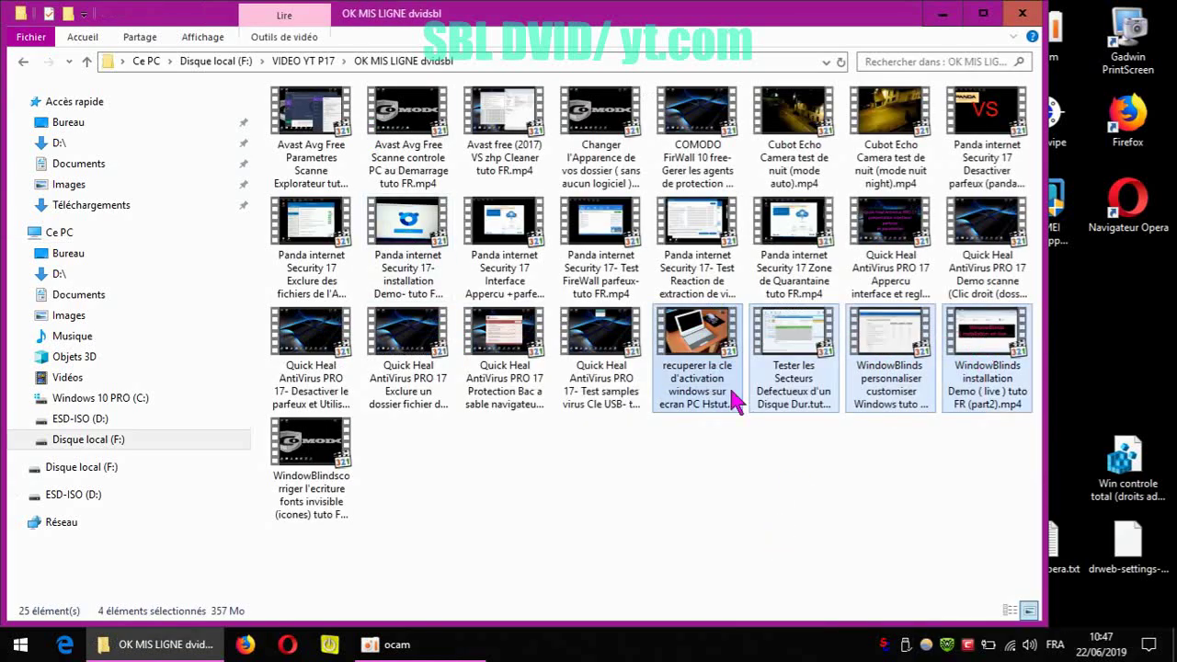
- Paste the four copied videos into OK MIS LIGNE dvidsbl within VIDEO YT P15 on Disque local (F:)
left_click(23, 62)
left_click(23, 61)
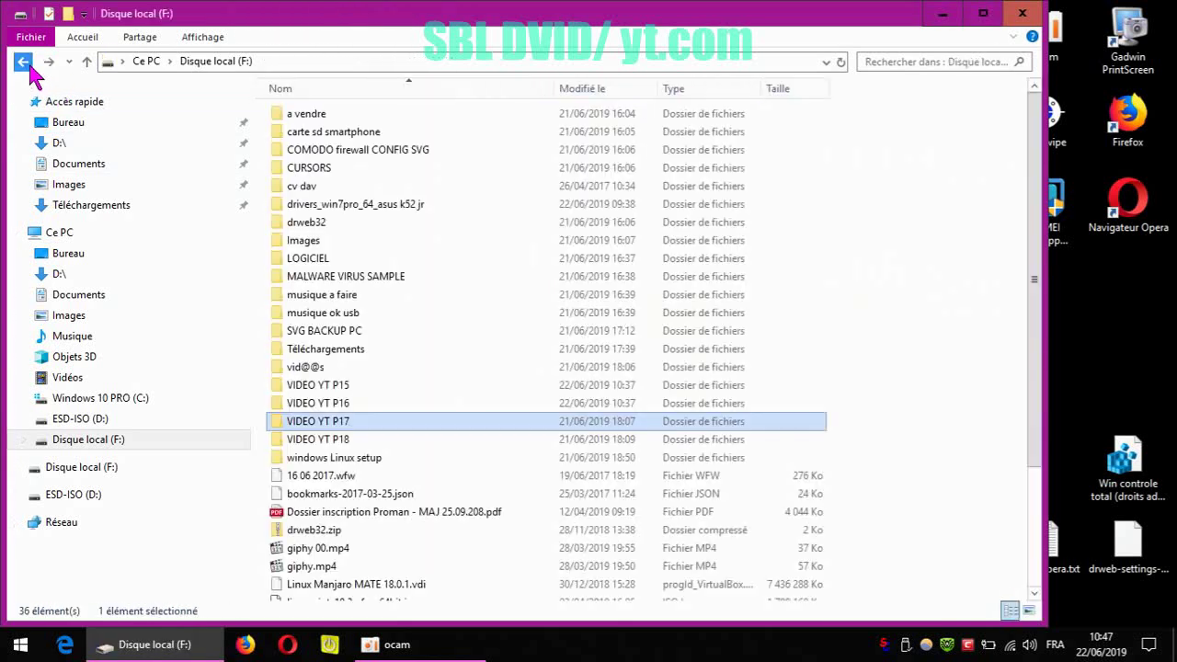
double_click(332, 391)
left_click(378, 122)
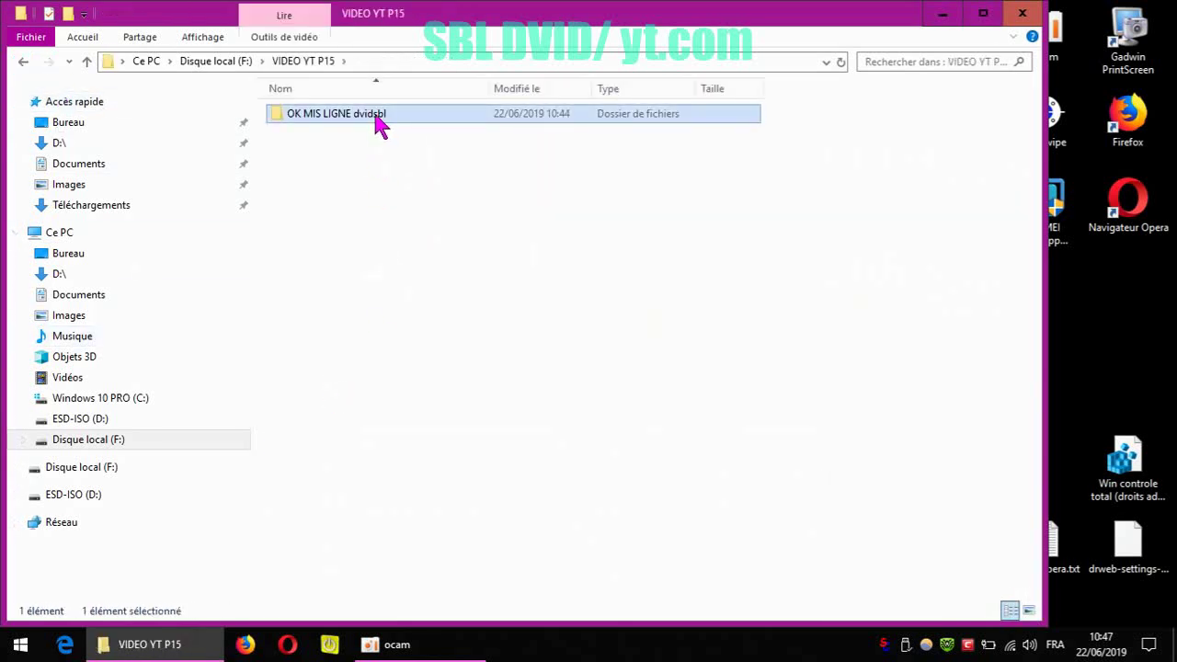
right_click(380, 126)
left_click(420, 485)
- Copy the VIDEO YT P15 folder from Disque local (F:) and paste it onto ESD-ISO (D:)
left_click(23, 61)
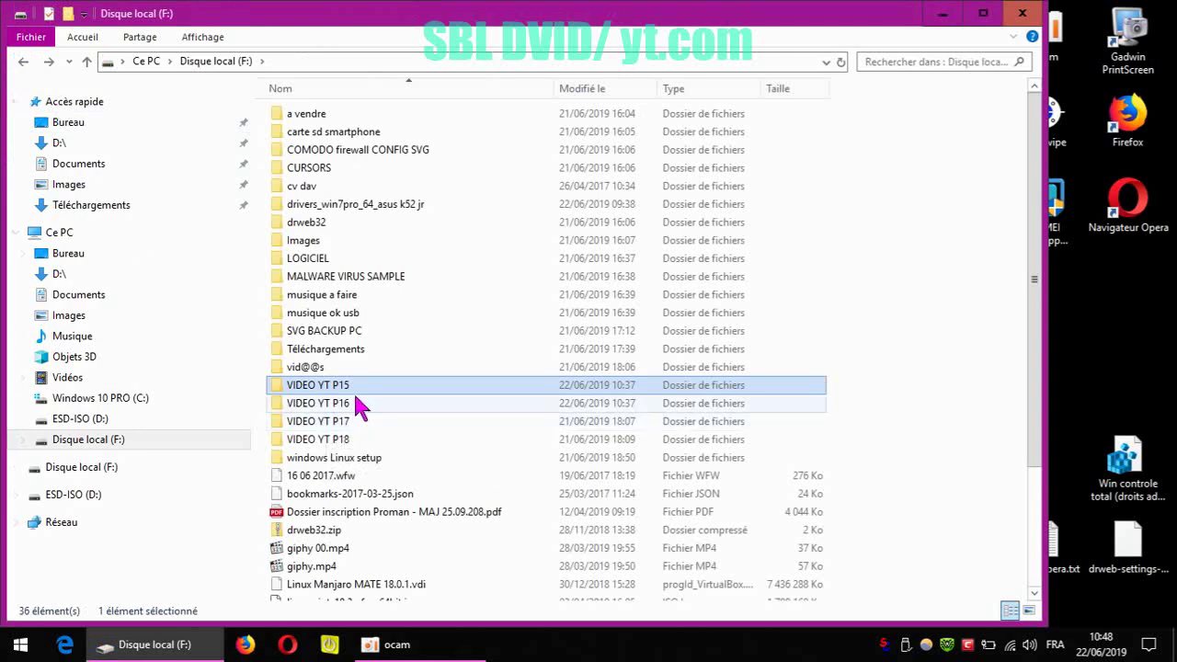
right_click(345, 385)
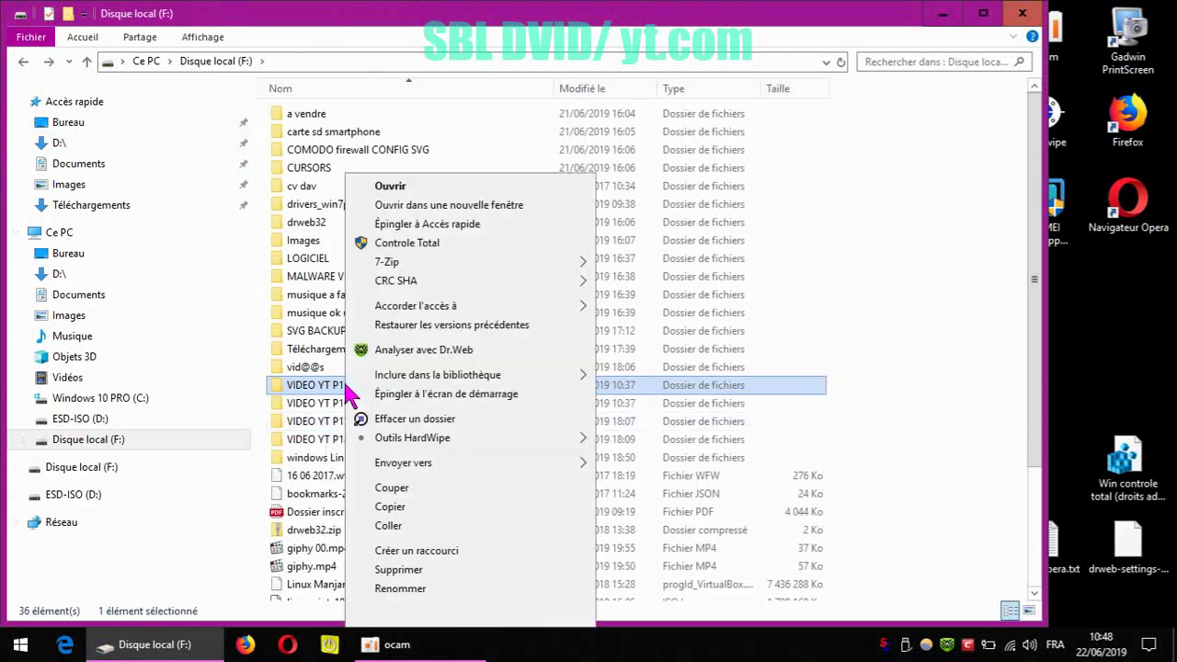
left_click(404, 506)
left_click(23, 61)
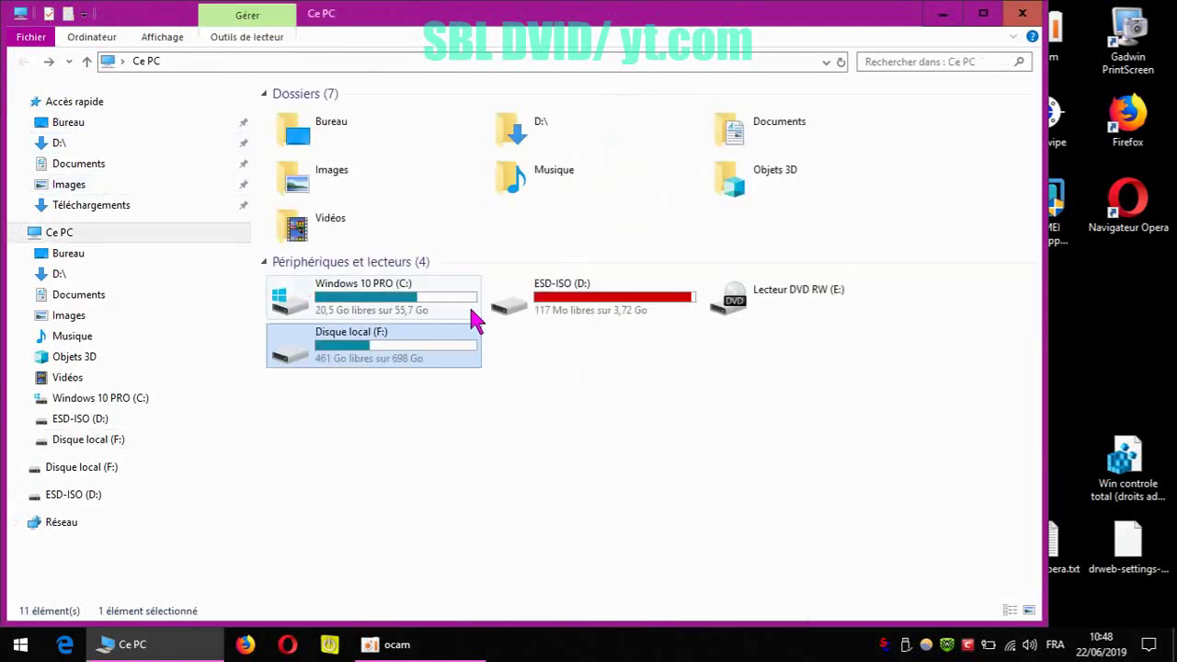
left_click(566, 311)
right_click(565, 310)
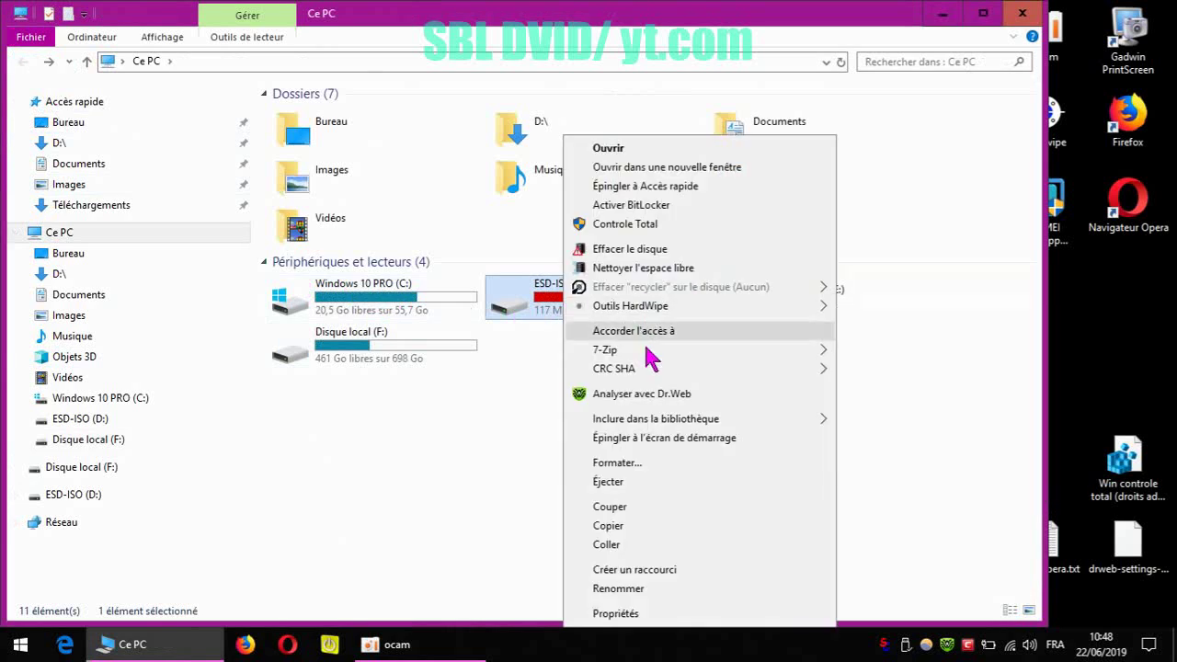
left_click(624, 550)
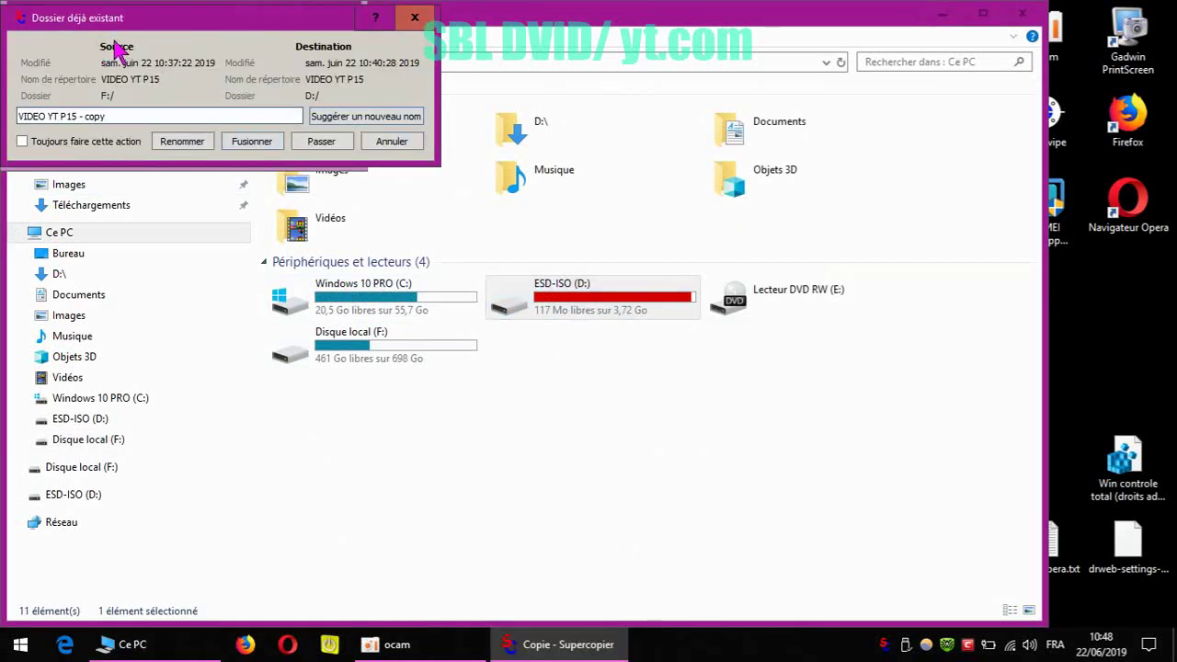
- Resolve the existing VIDEO YT P15 folder conflict by merging, applying Fusionner to all folder conflicts, with the desktop cleared behind the copy windows
left_click_drag(171, 25, 493, 232)
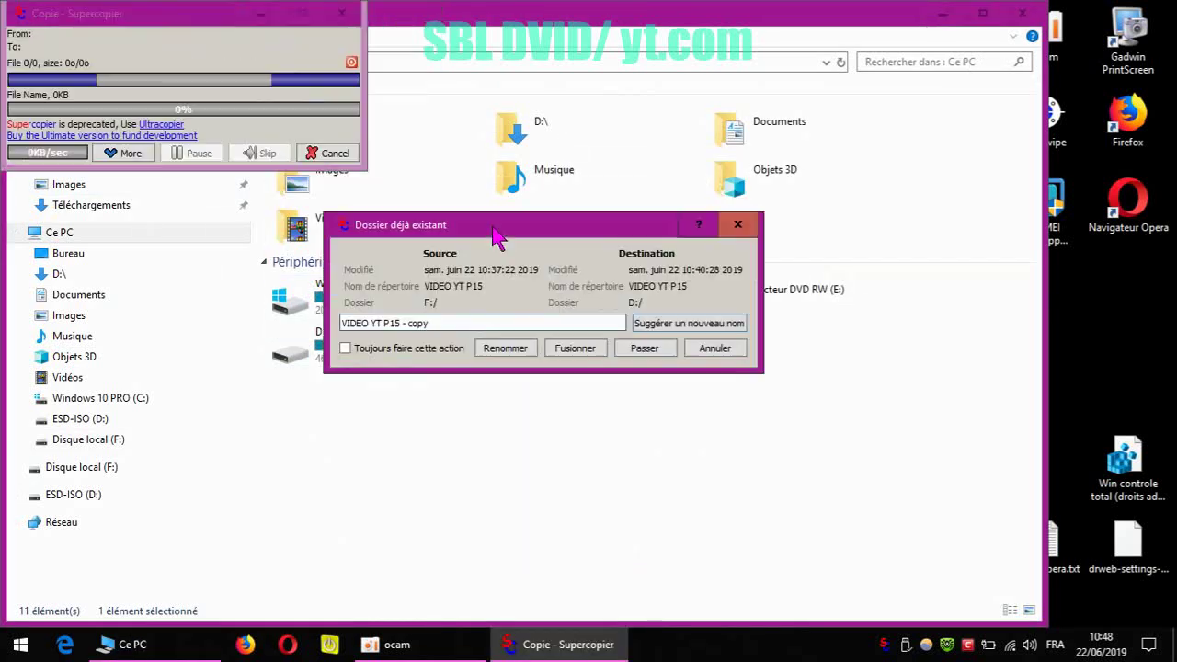
left_click(943, 12)
left_click(346, 348)
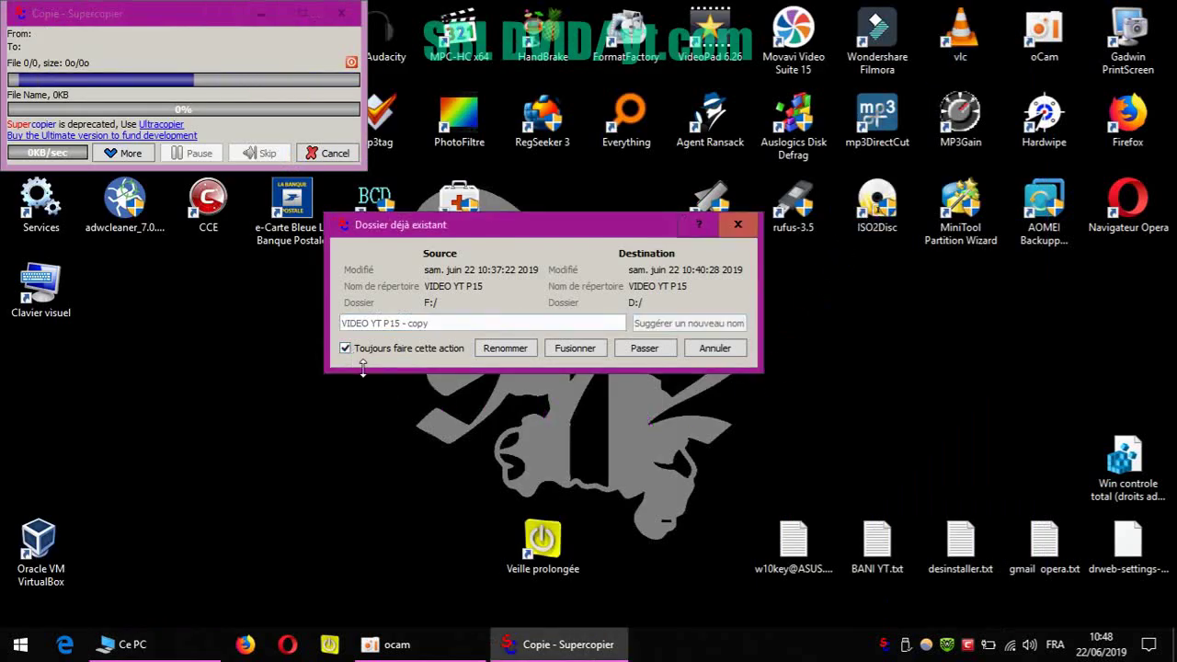
left_click(576, 348)
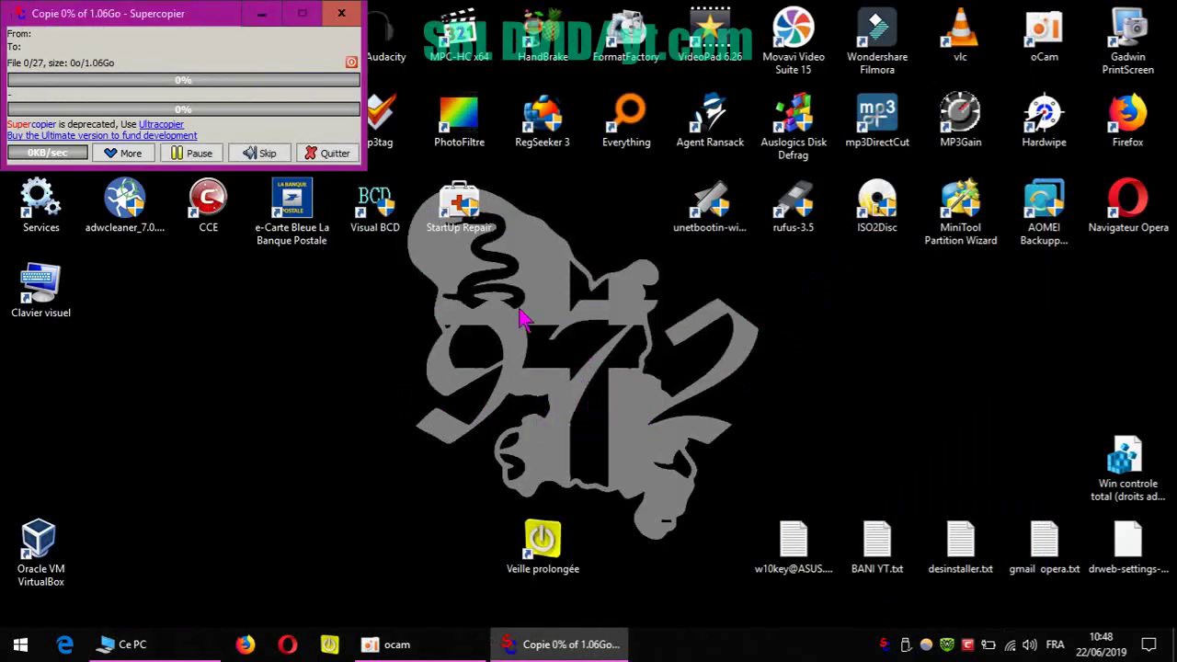
left_click_drag(187, 23, 667, 242)
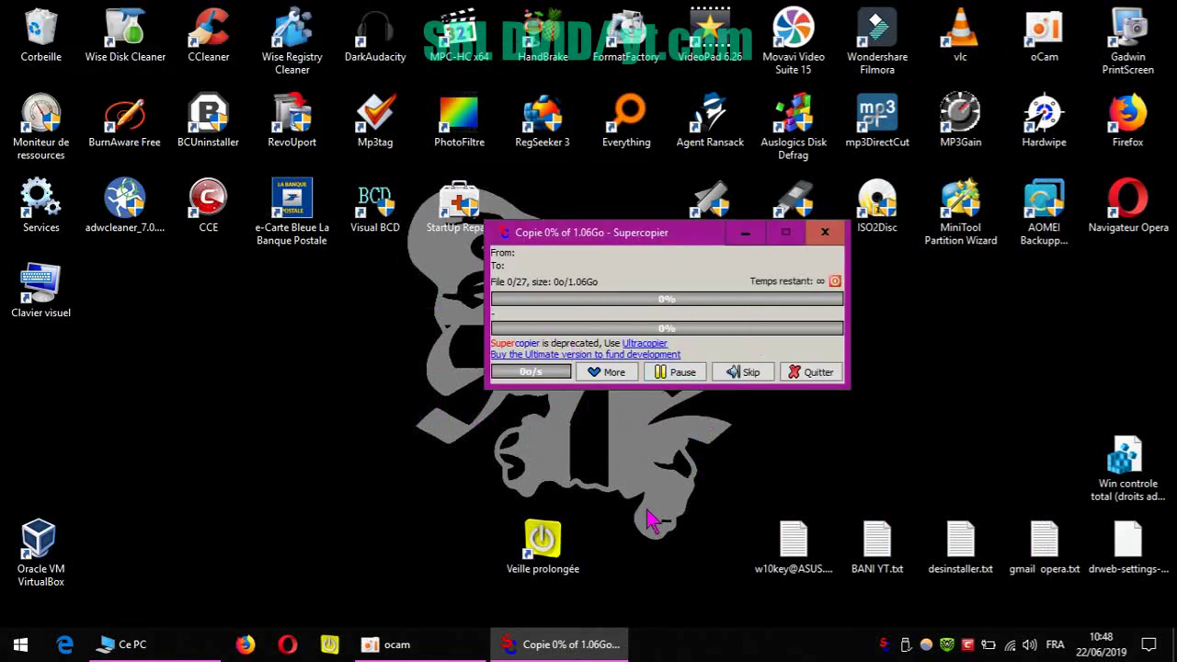
- Skip the 7 Zip video already on the destination and always apply Passer to existing files
left_click(678, 375)
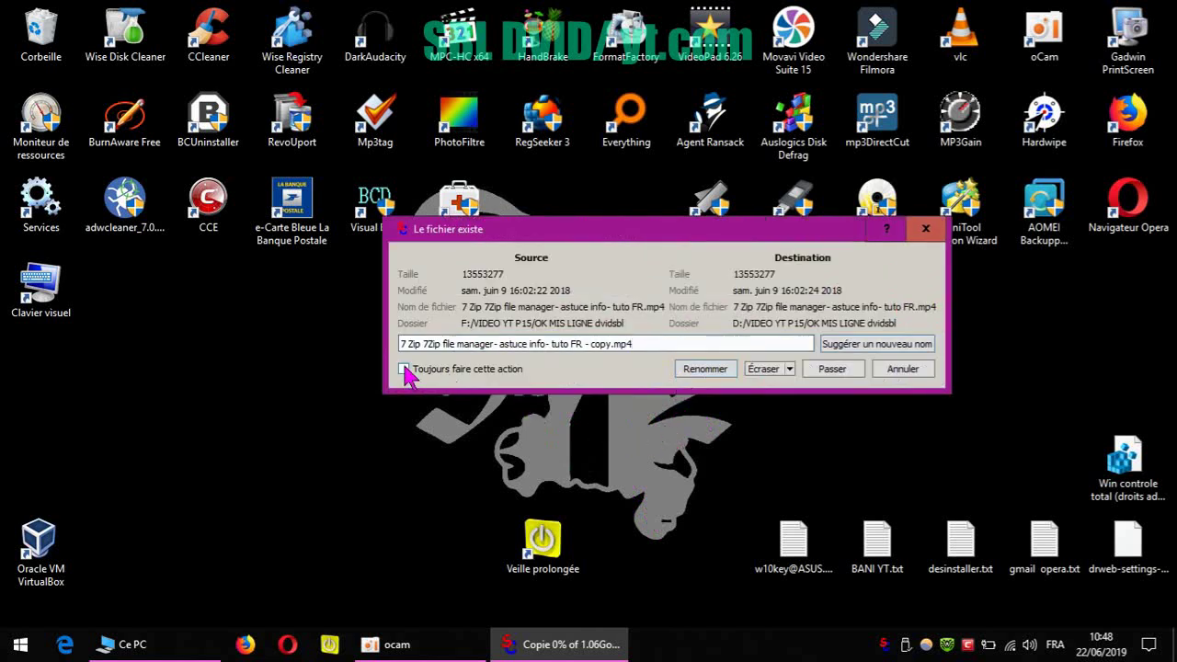
left_click(404, 369)
left_click(832, 368)
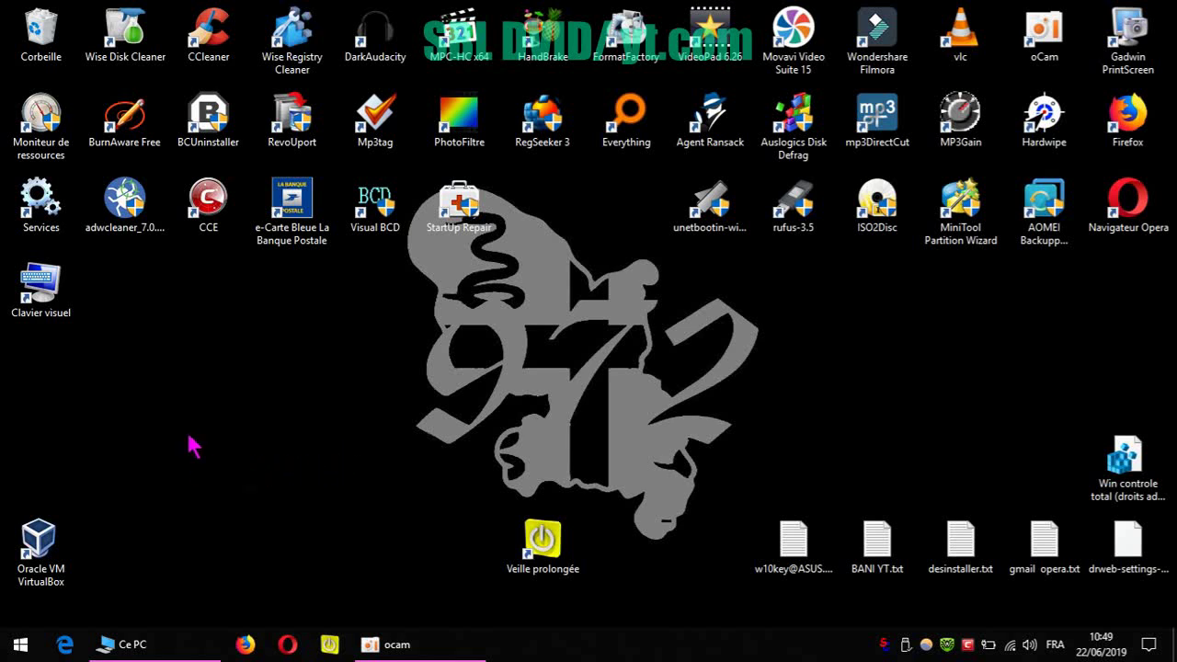
- Restore the Ce PC window, then close and reopen it to check the refreshed free space on ESD-ISO (D:)
left_click(159, 624)
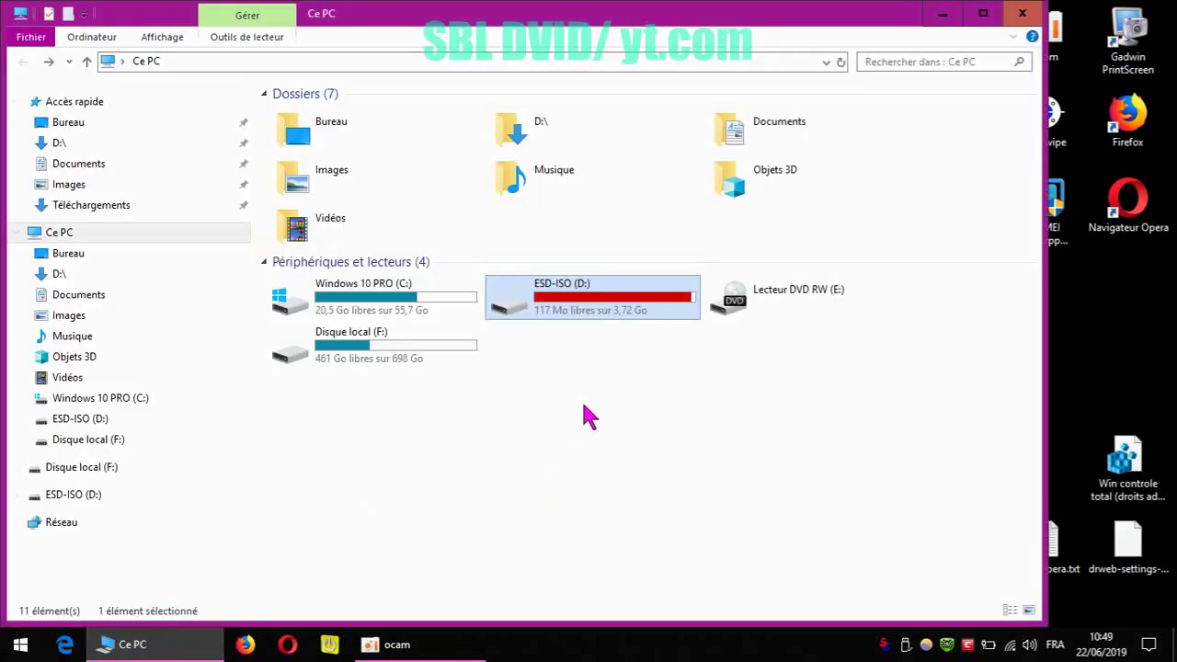
left_click(1022, 13)
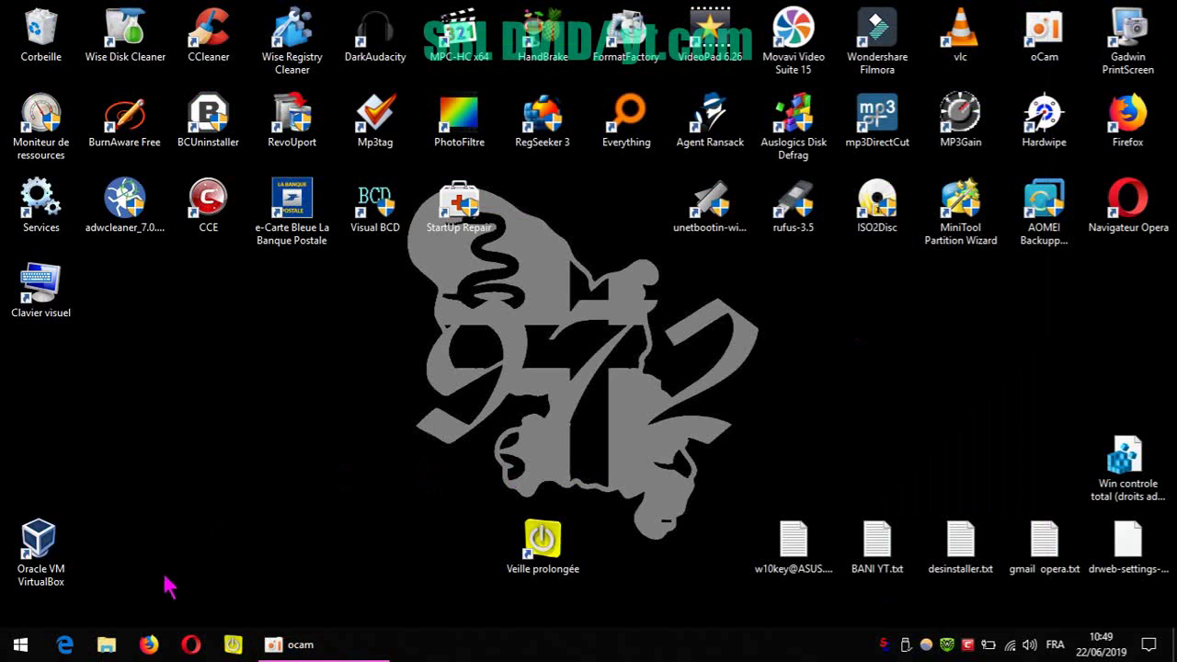
left_click(107, 648)
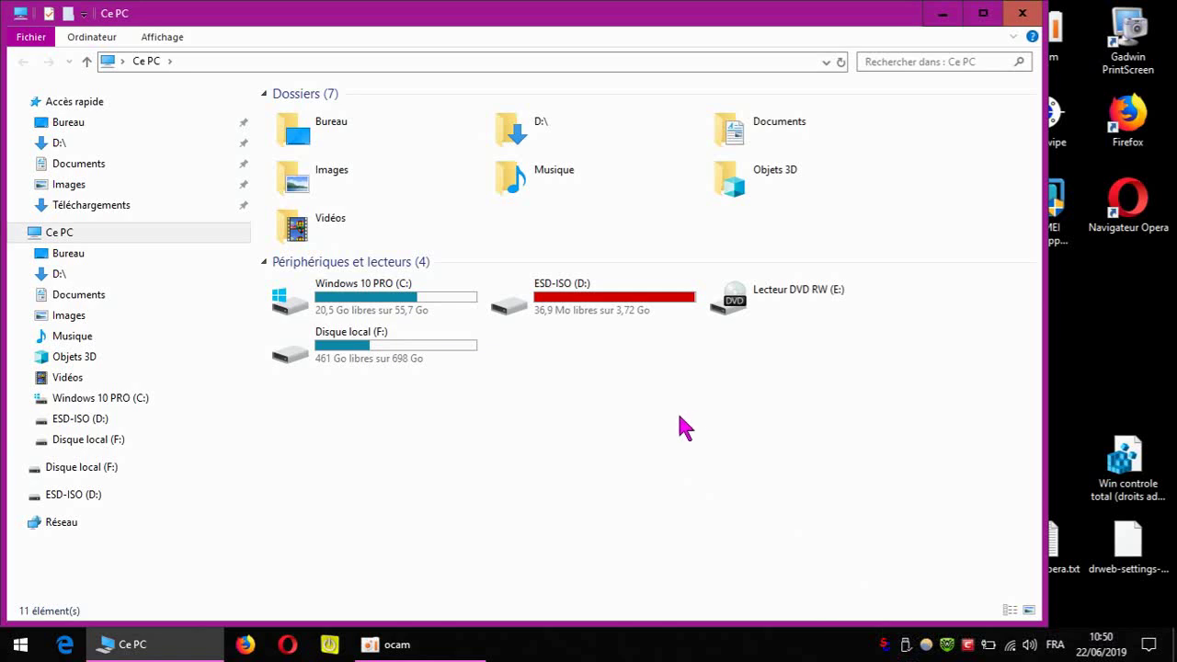
mouse_move(443, 644)
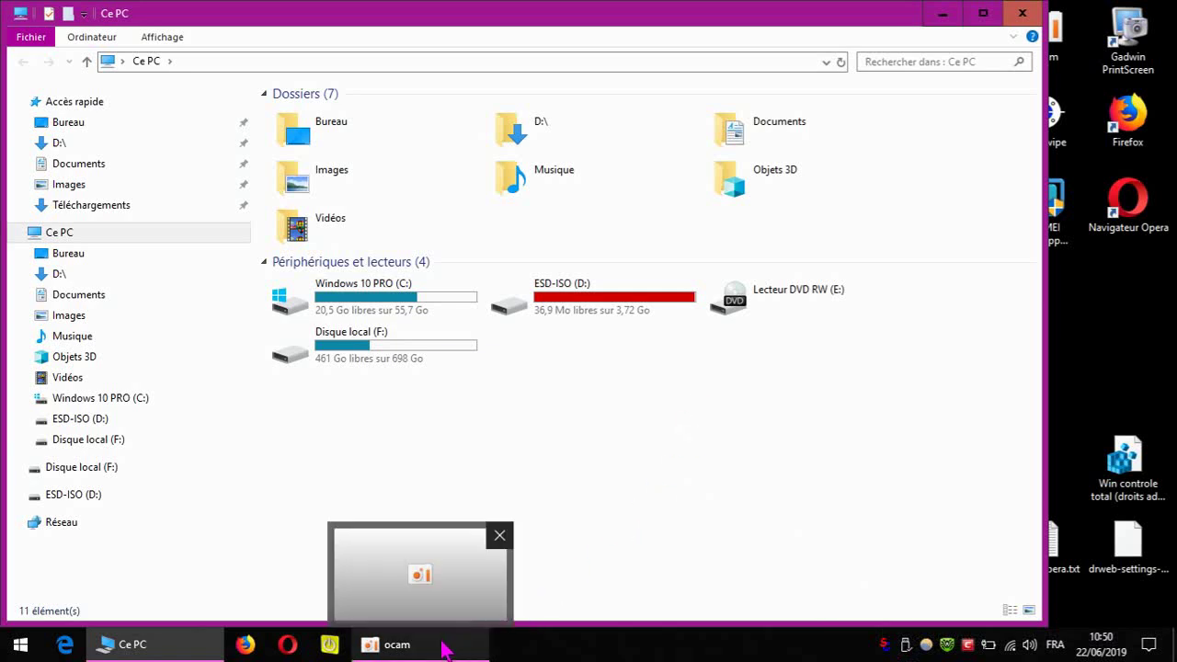